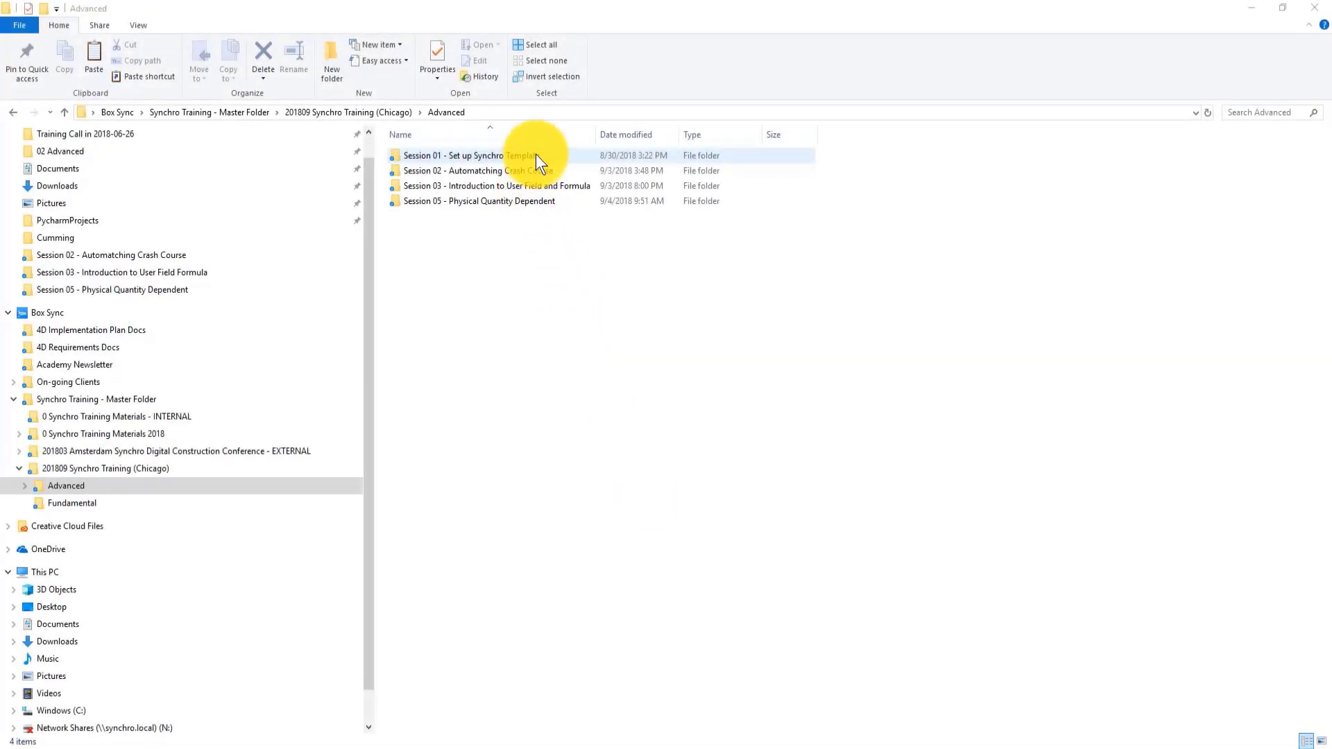
Open Synchro Project Template.sp from the Session 01 folder without resetting settings, then open the Session 01 PDF guide.
double_click(535, 155)
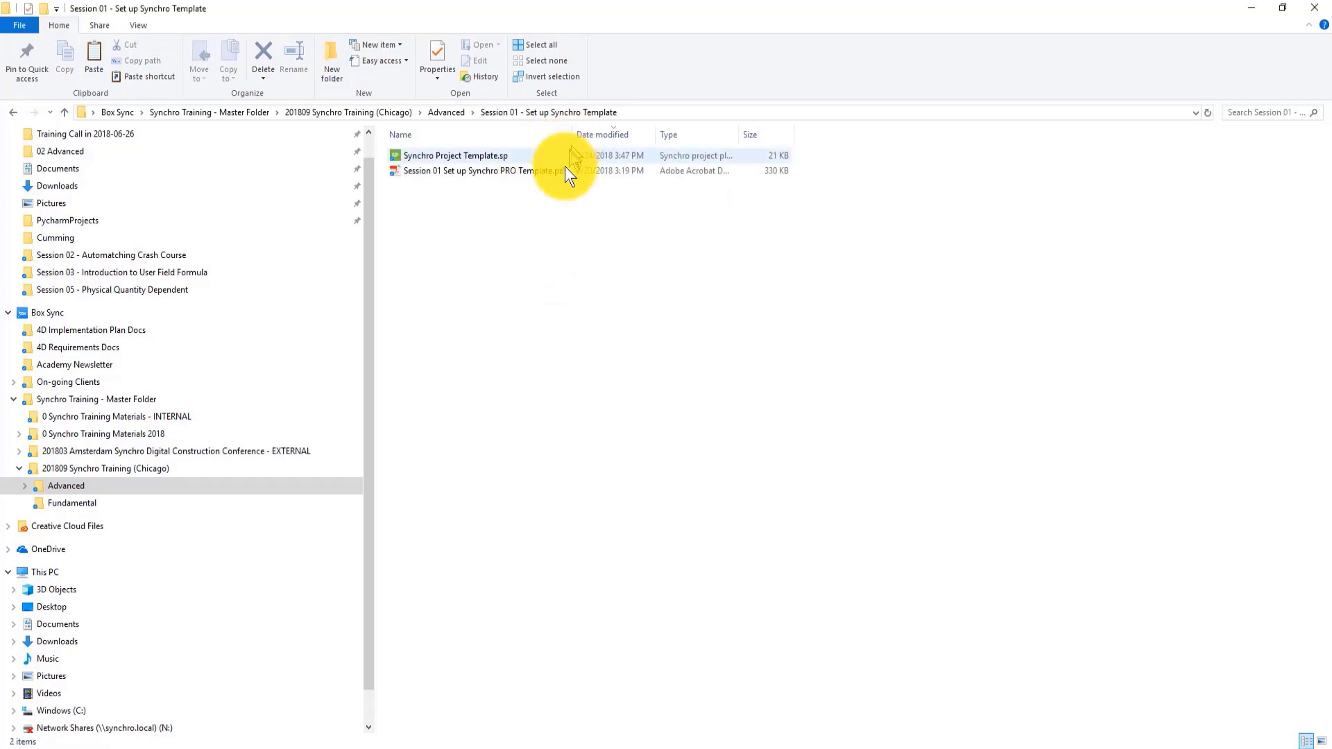
double_click(520, 157)
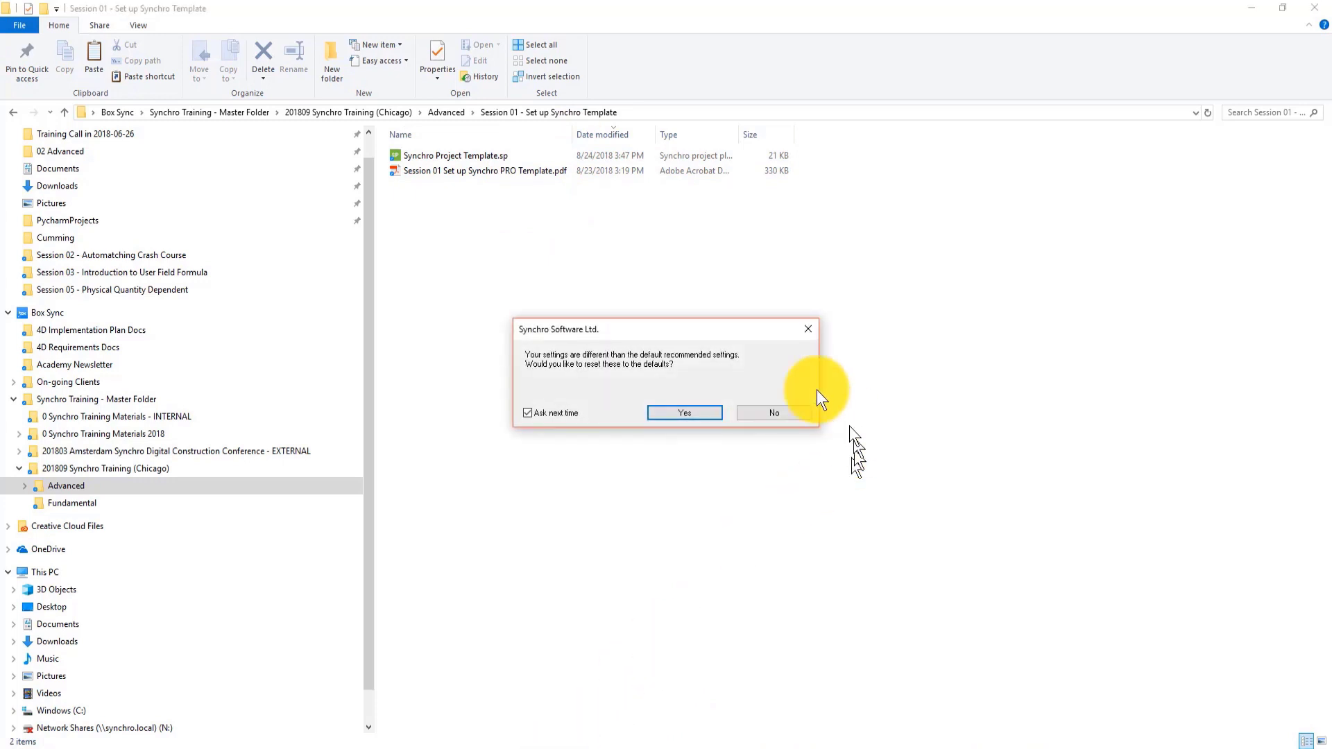
left_click(776, 410)
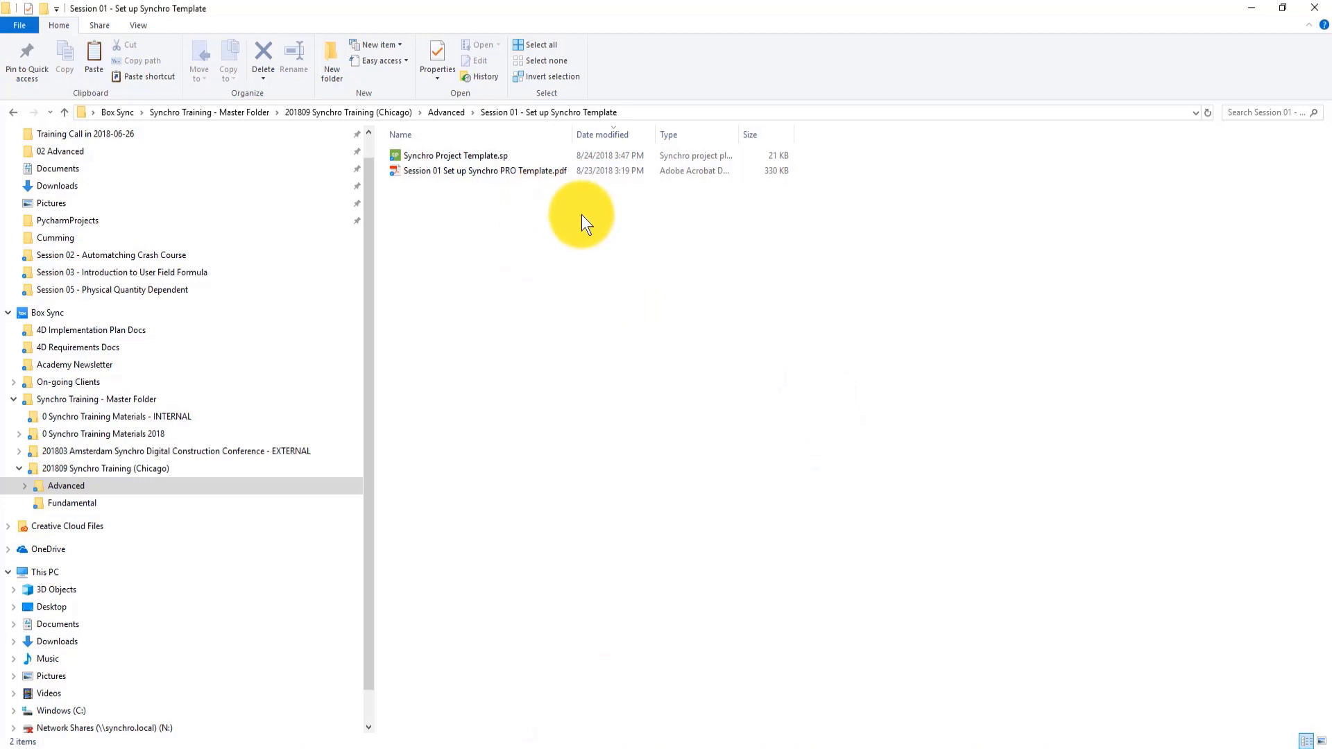
double_click(530, 172)
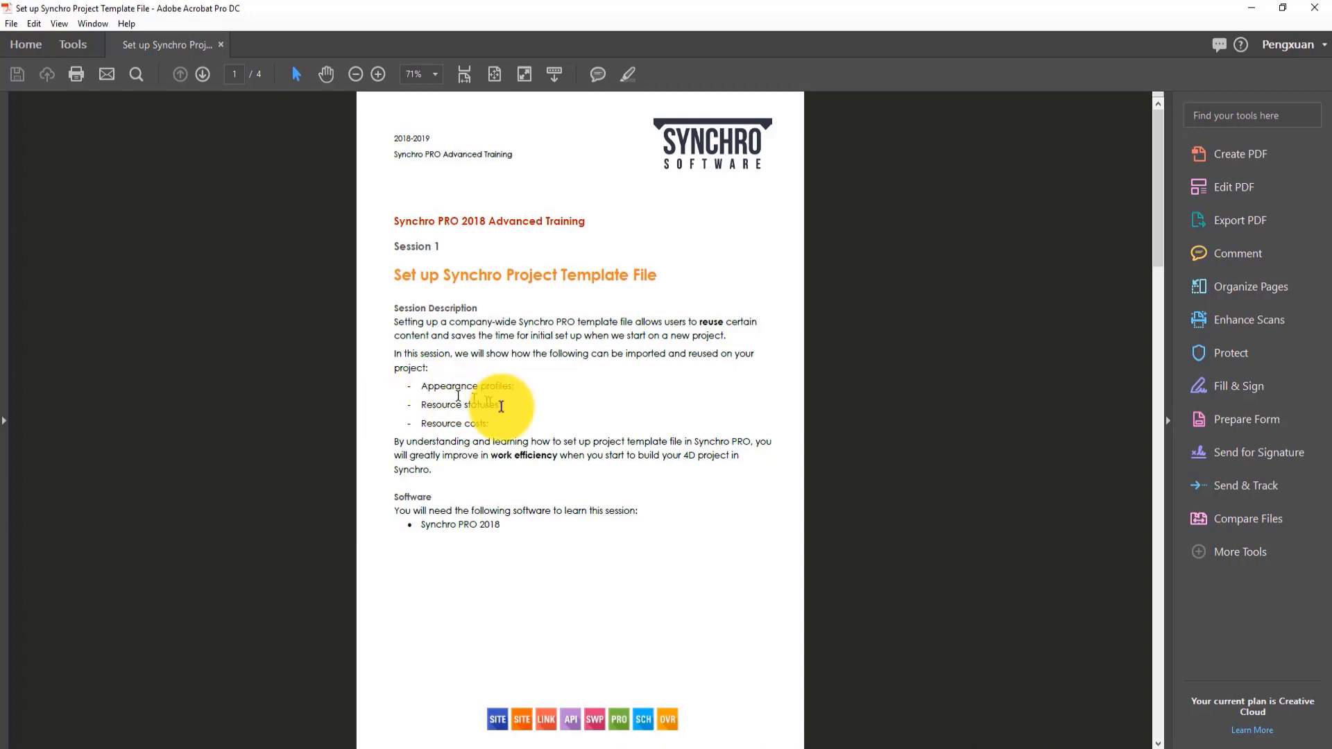
Highlight the guide's three reusable-item bullets, then minimize Acrobat.
left_click_drag(523, 425, 410, 391)
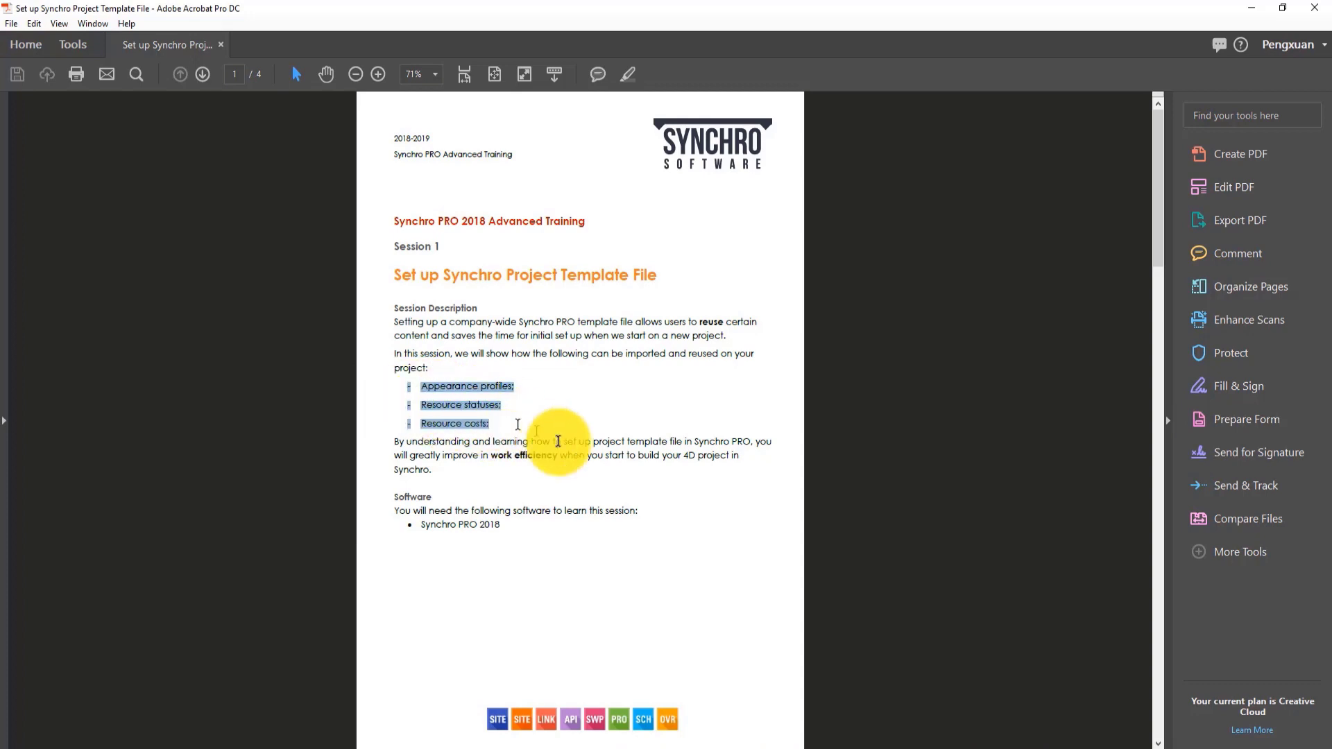
left_click(1257, 8)
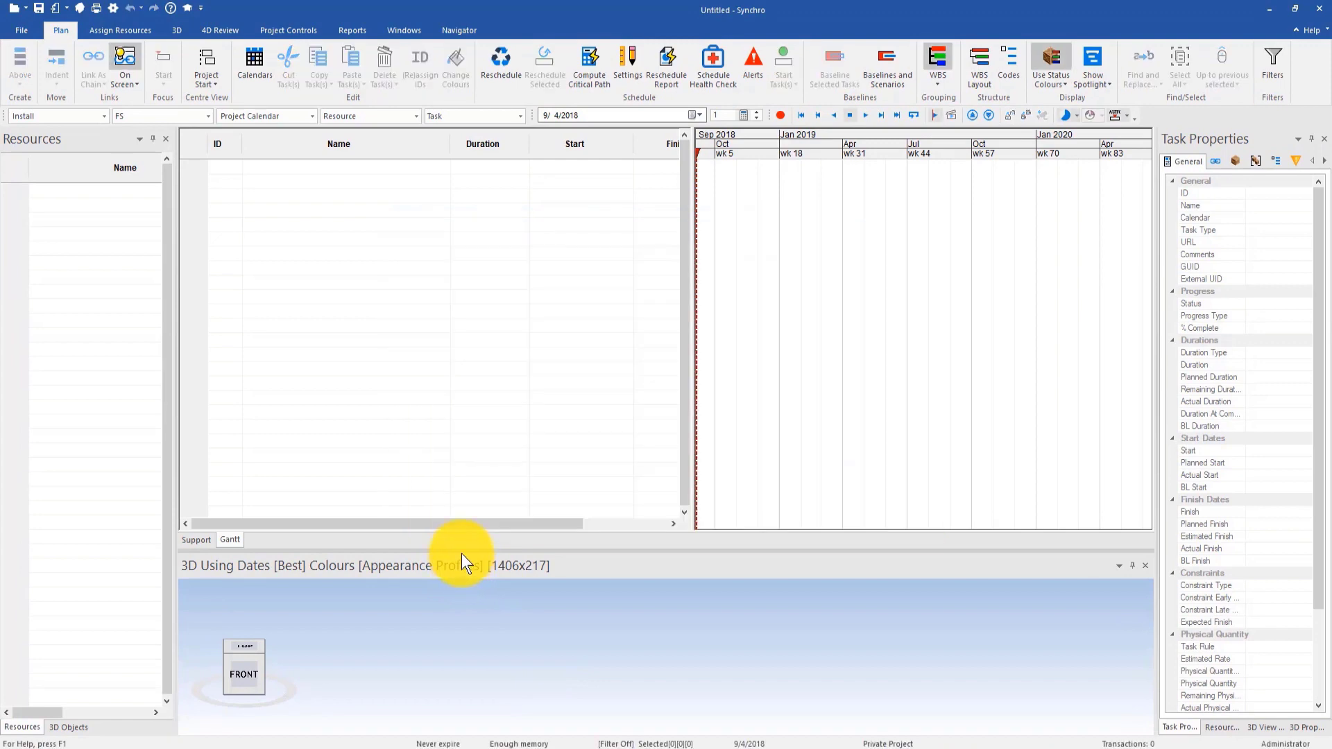
Enlarge the 3D pane and import Synchro Project Template.sp from 201809 Synchro Training (London) > Advanced > Session 01.
left_click_drag(461, 552, 429, 410)
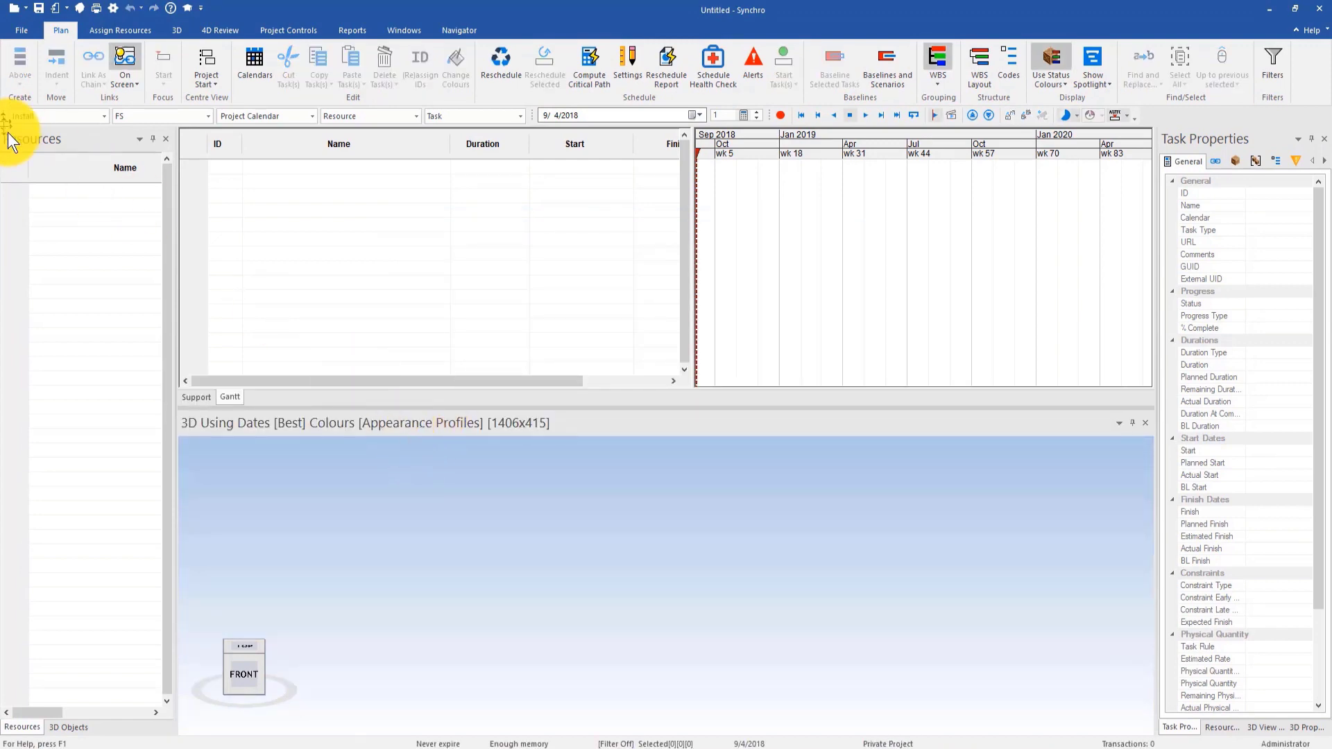
left_click(17, 31)
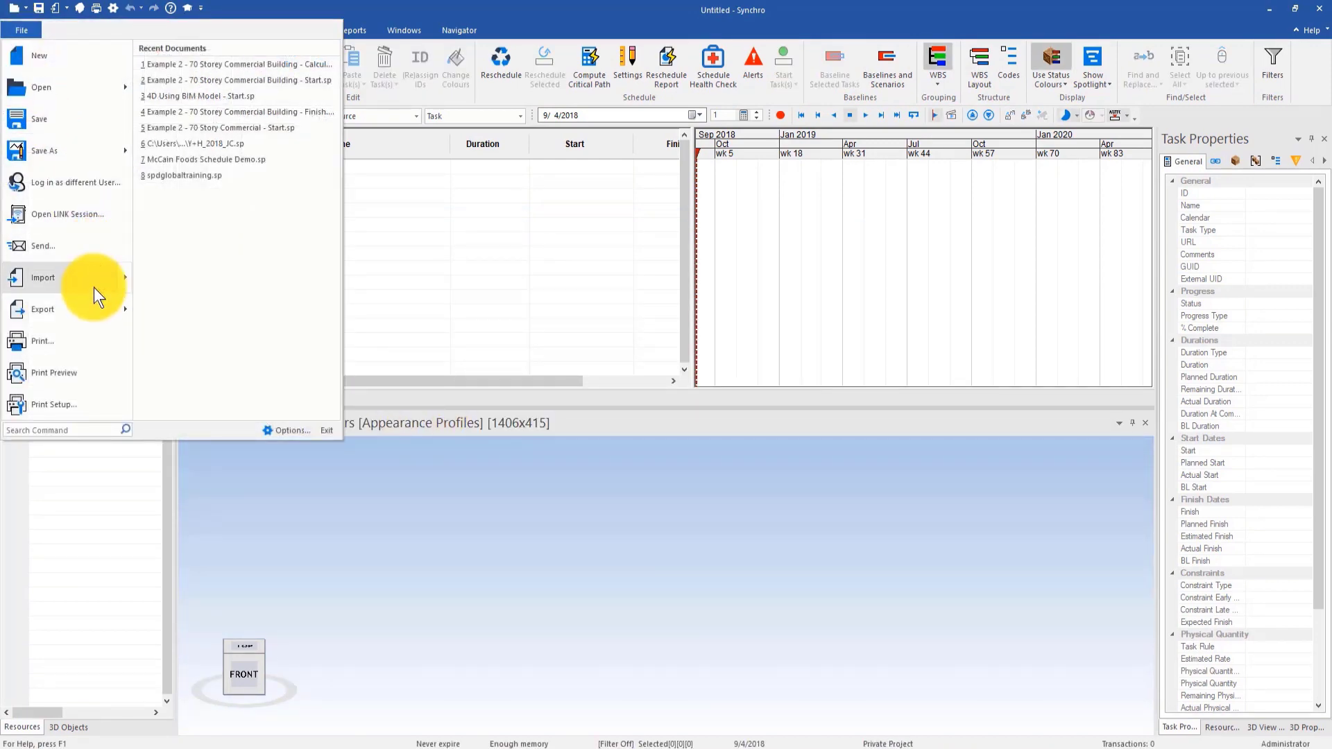
mouse_move(93, 288)
left_click(221, 283)
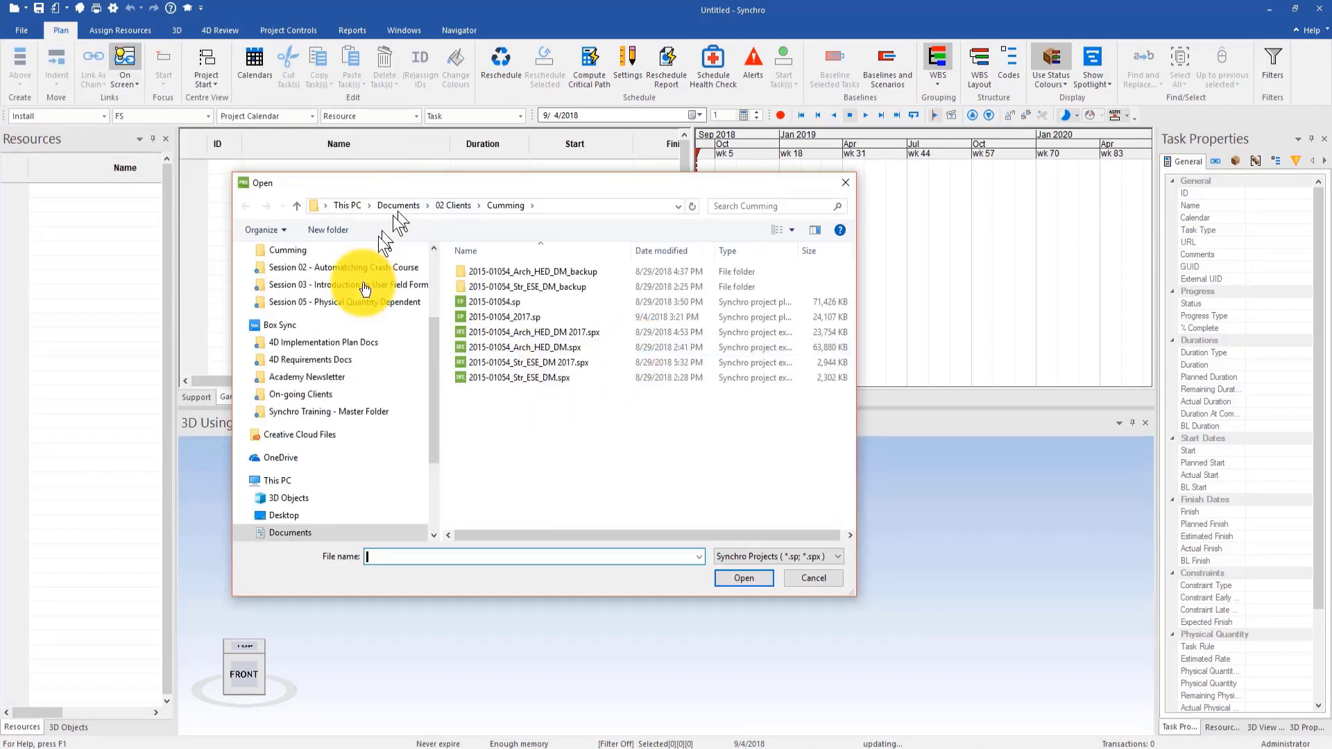
scroll(365, 397, "up", 1)
scroll(313, 401, "down", 1)
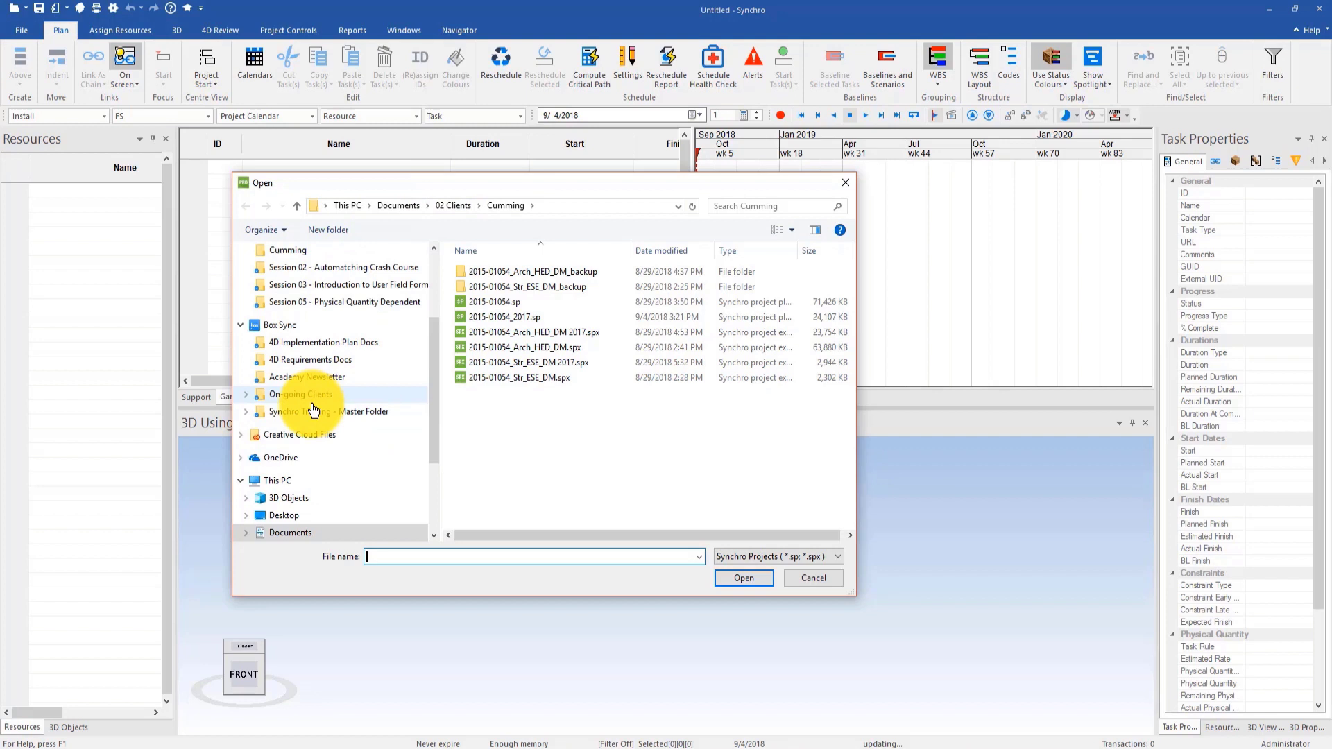
left_click(246, 414)
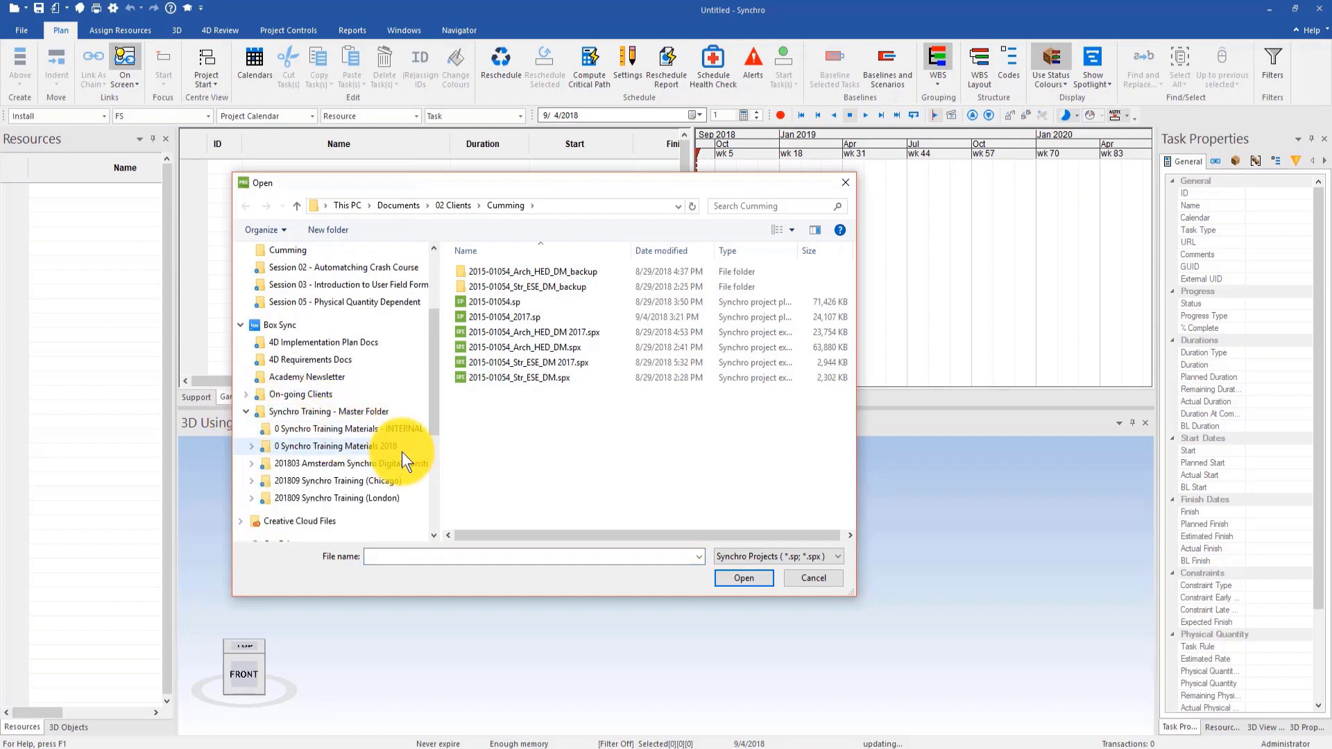
left_click(380, 498)
double_click(535, 271)
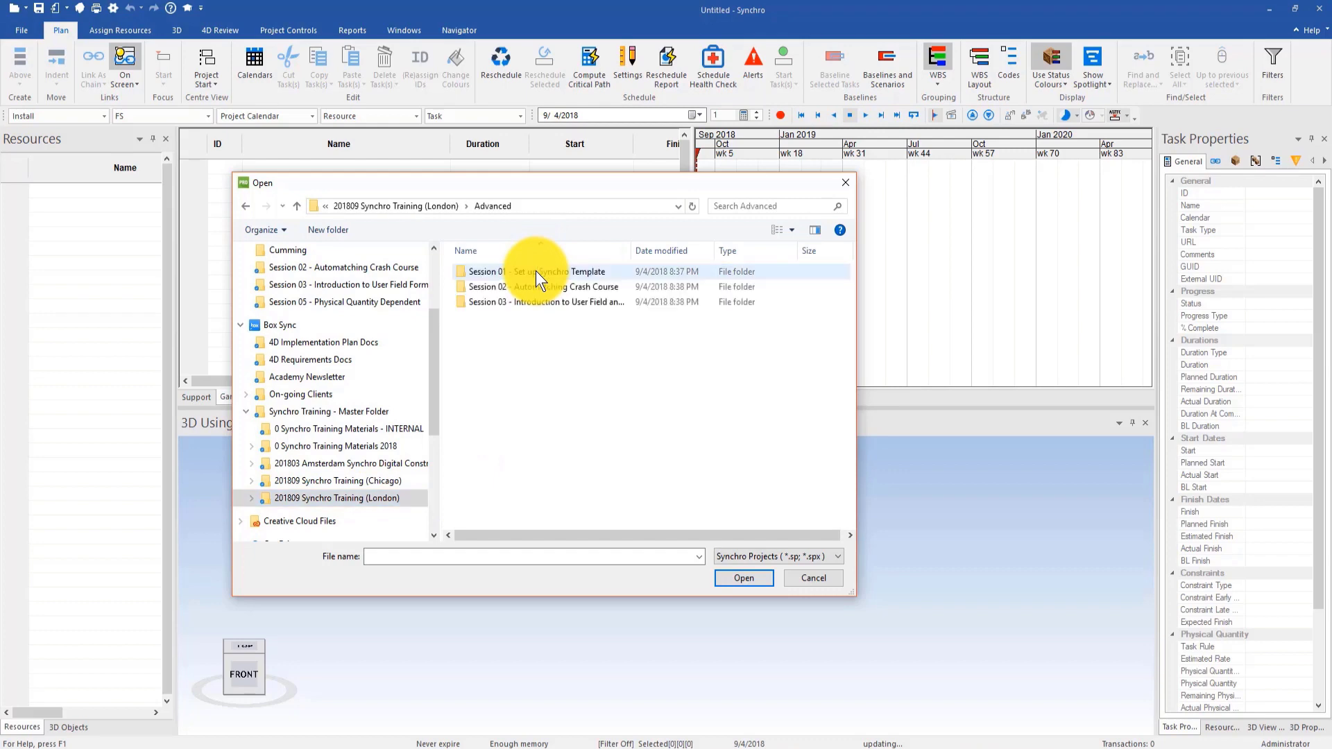
double_click(536, 270)
left_click(541, 272)
double_click(541, 273)
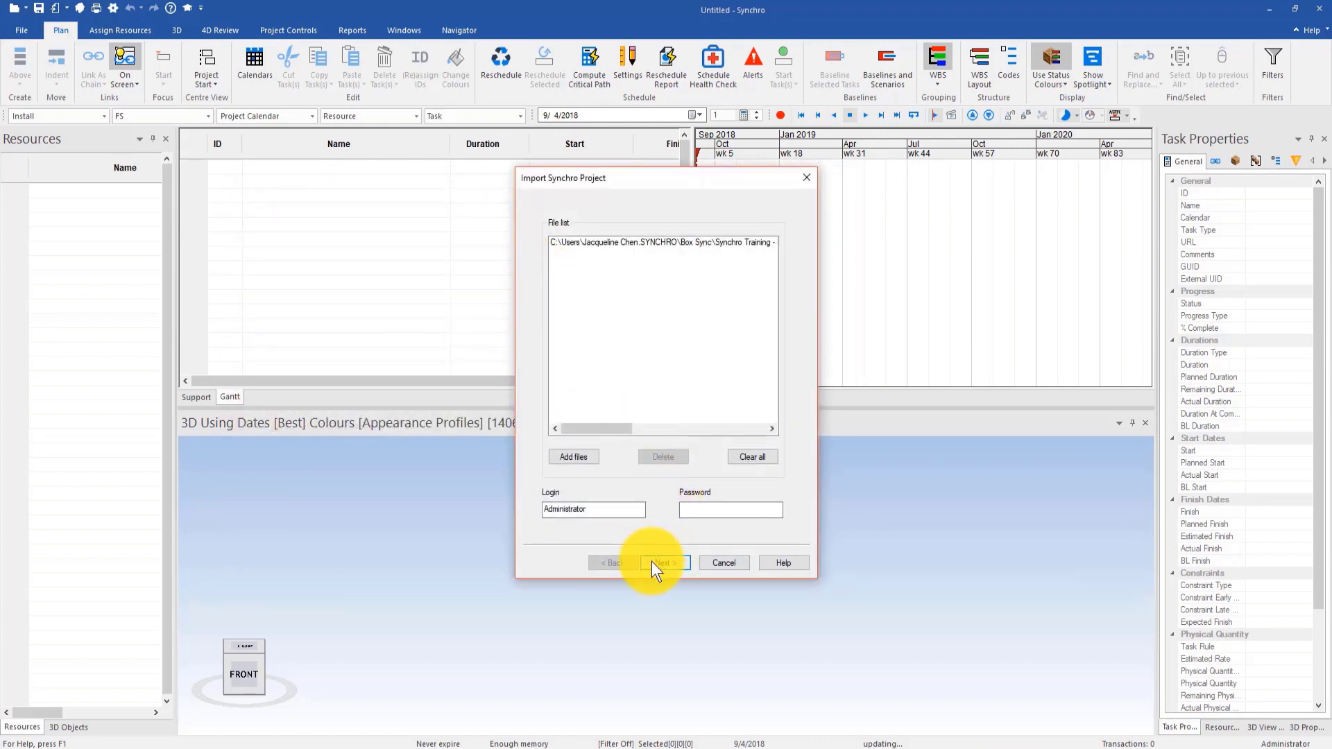
Skip all object types except Appearance profiles set to Import, and finish the import (17 created, 4 merged).
left_click(652, 565)
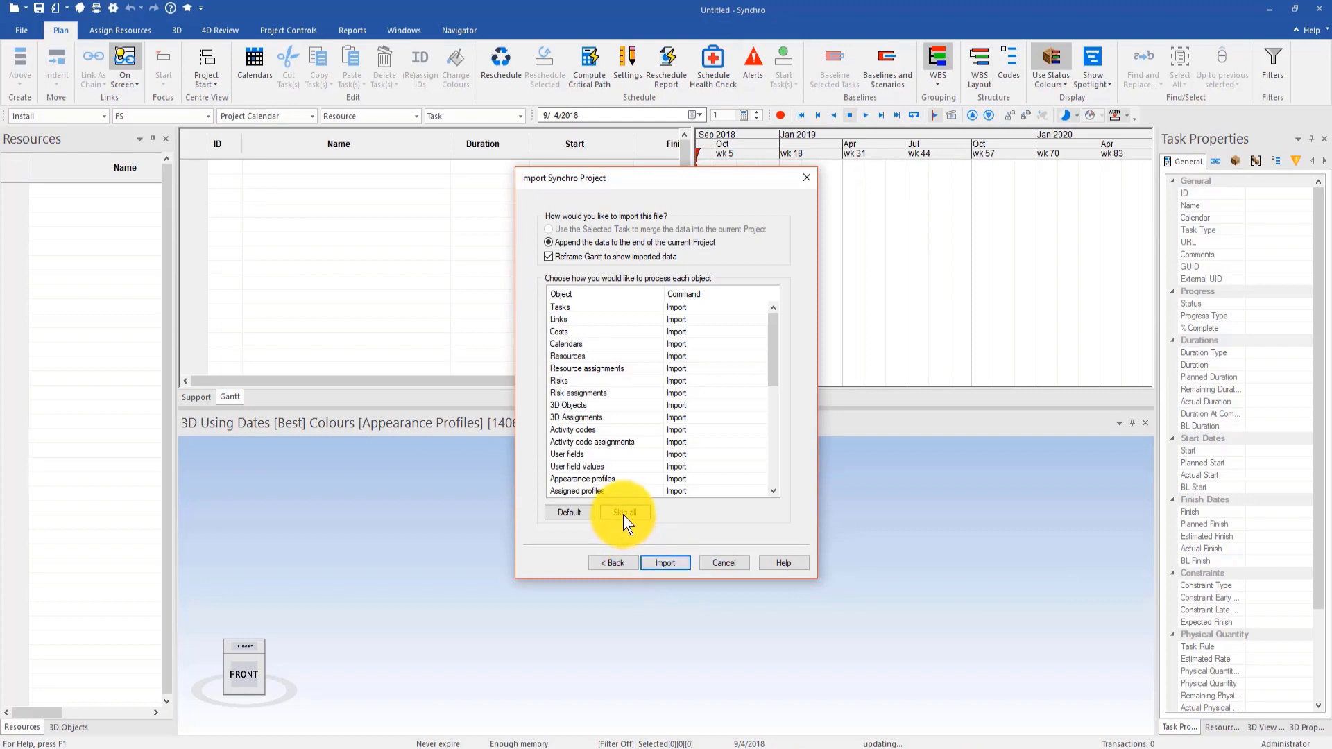
left_click(623, 514)
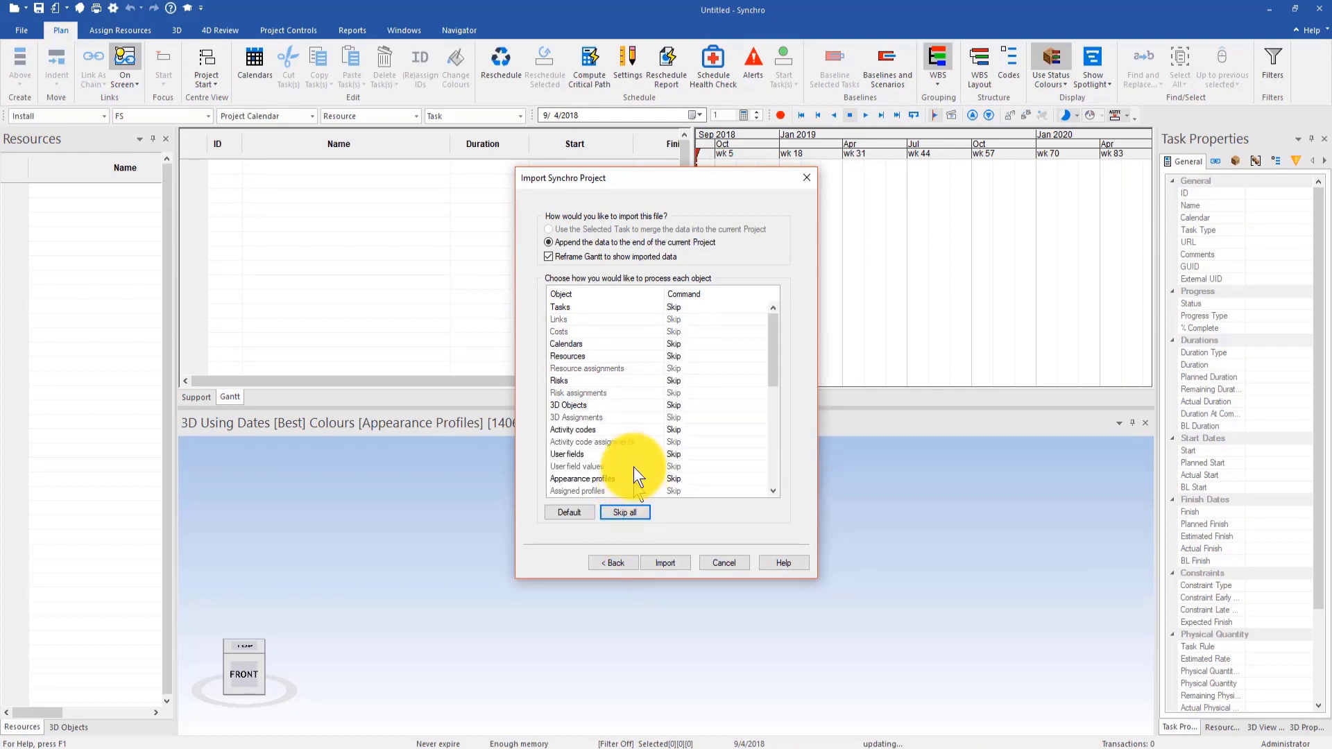
left_click(628, 480)
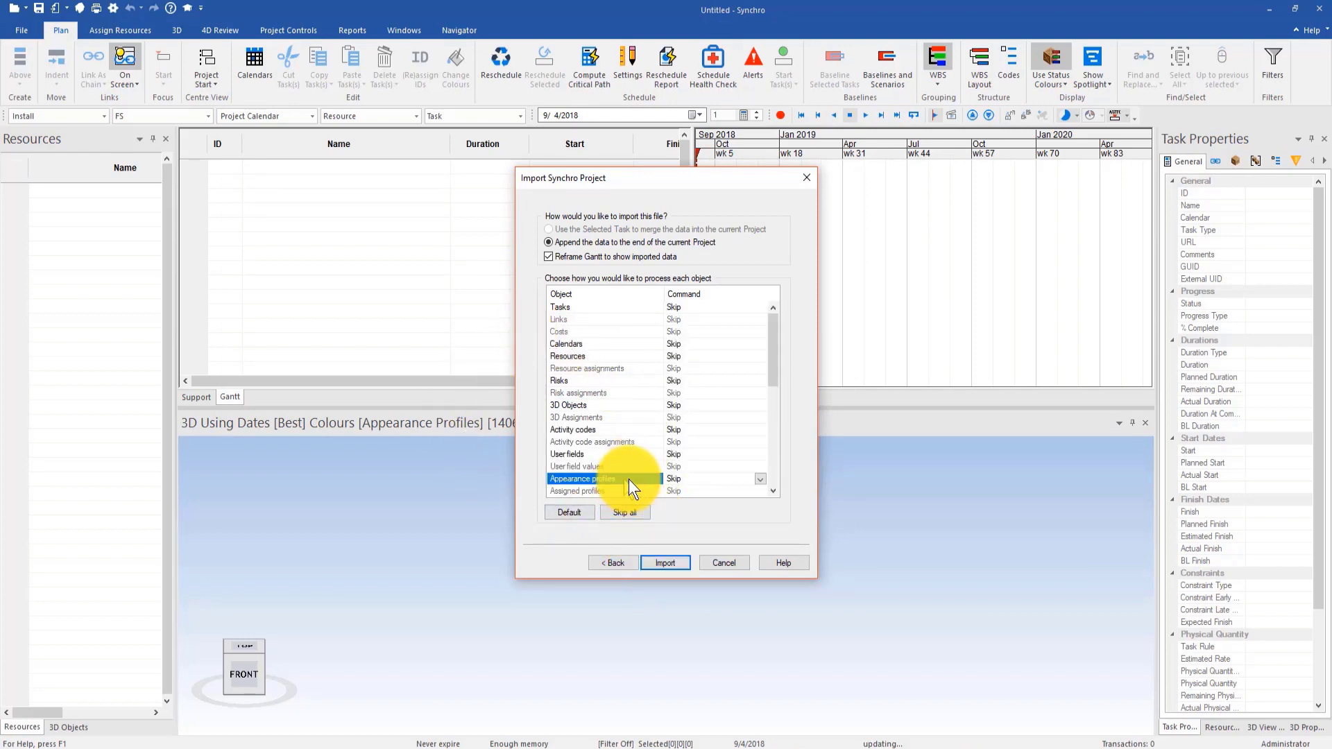
left_click(760, 480)
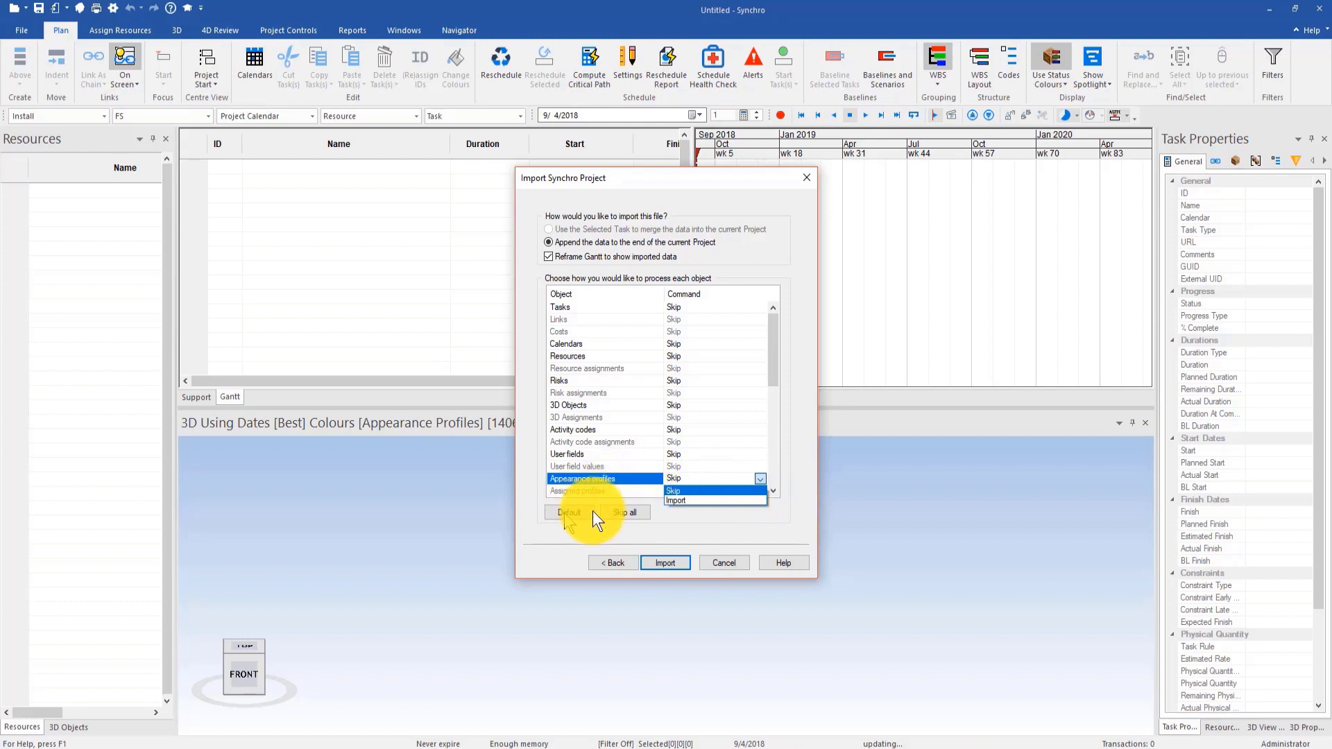
left_click(668, 501)
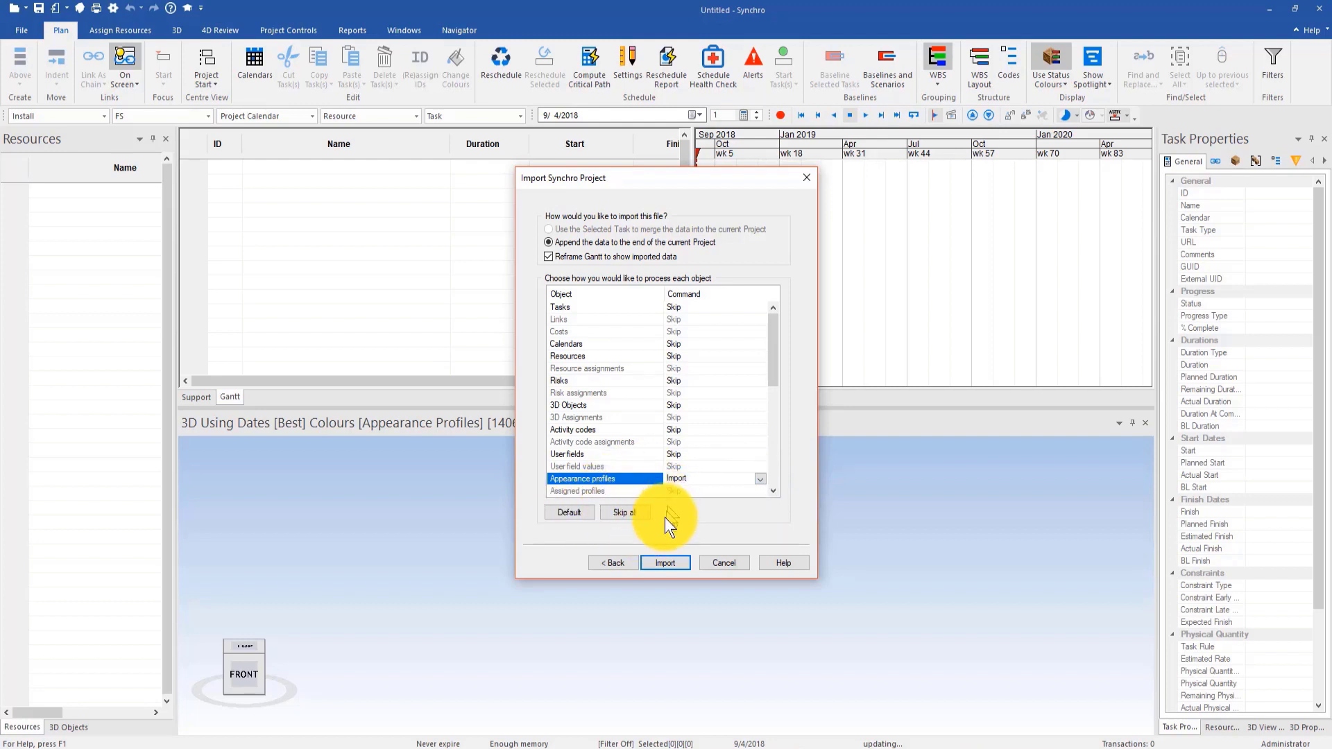
left_click(661, 564)
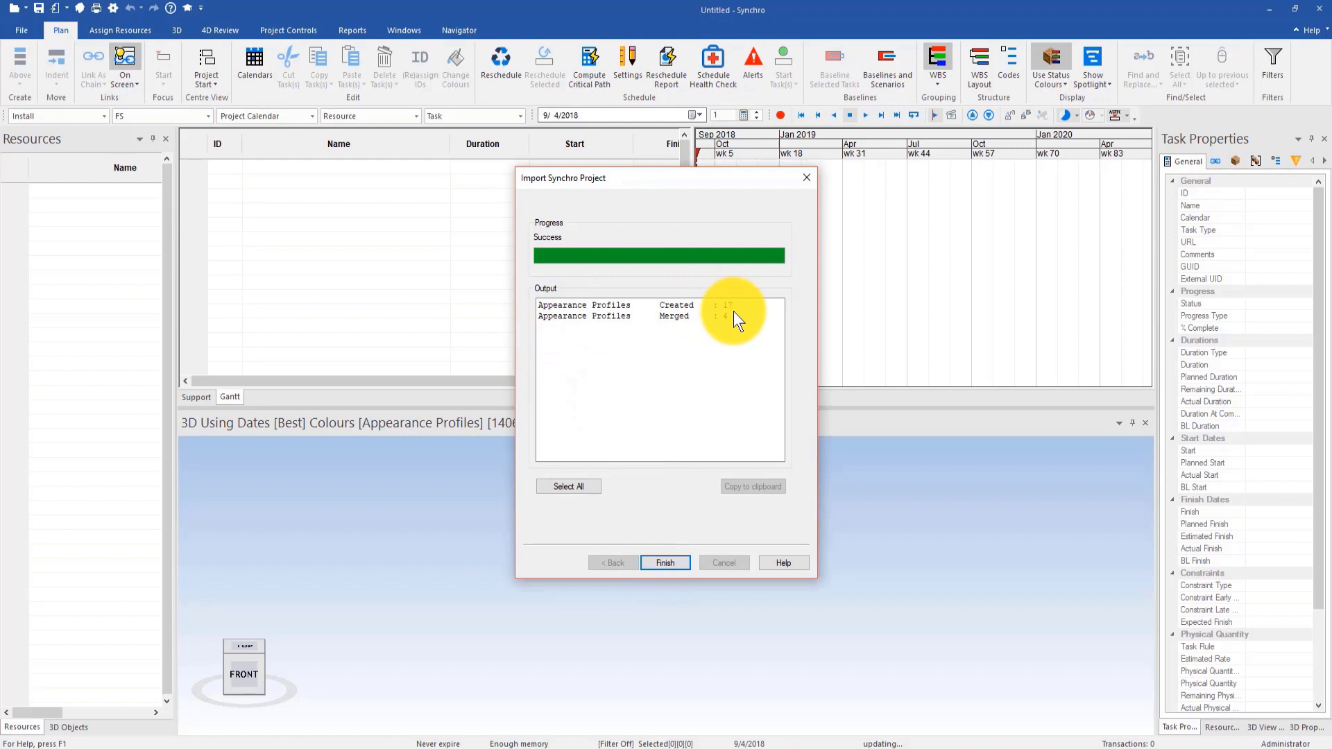
left_click(666, 562)
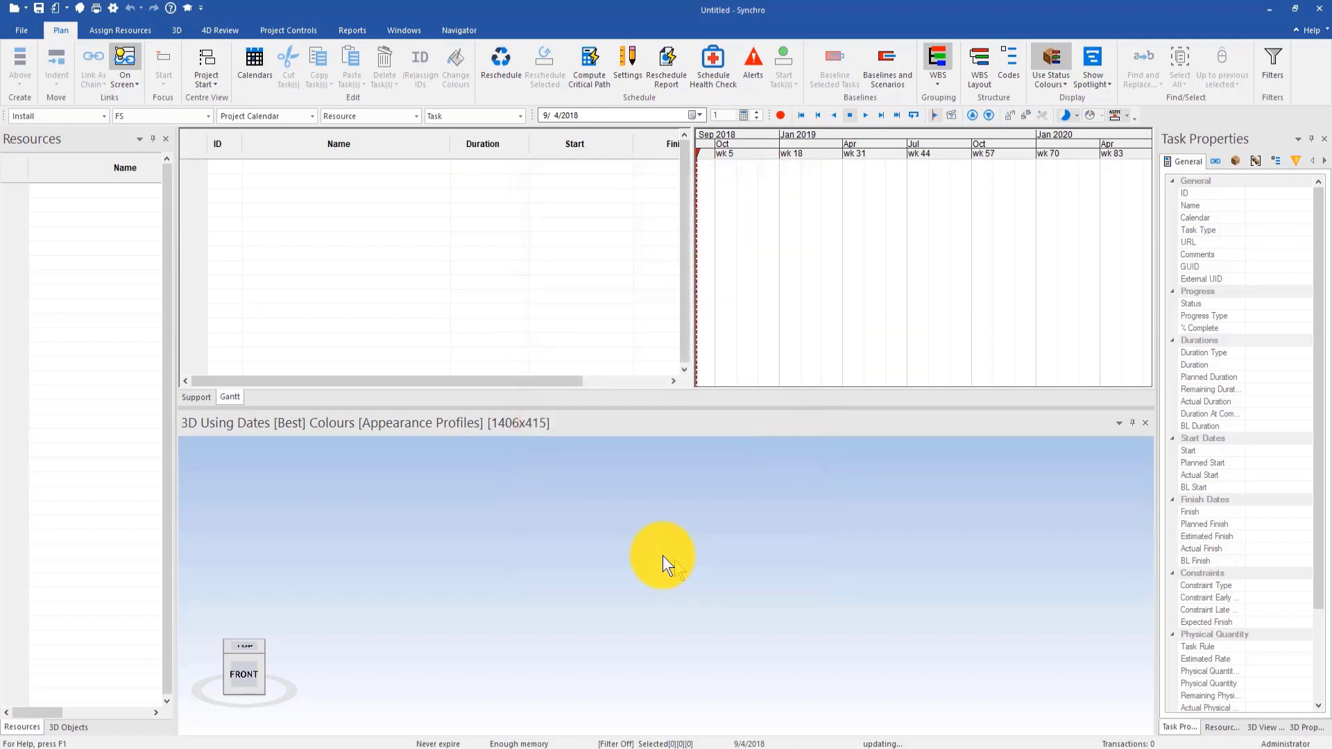
Show the imported Appearance Profiles list in a widened side panel.
left_click(118, 30)
left_click(31, 75)
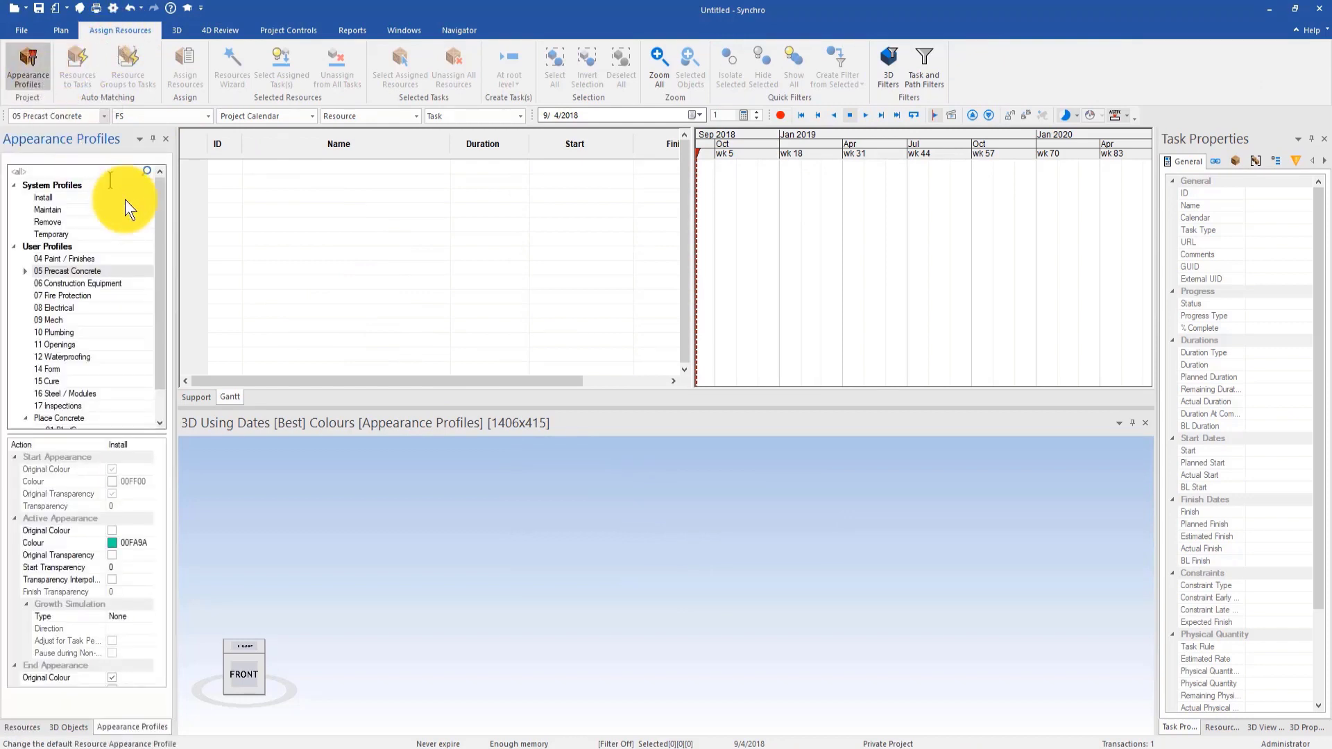
left_click_drag(169, 243, 311, 274)
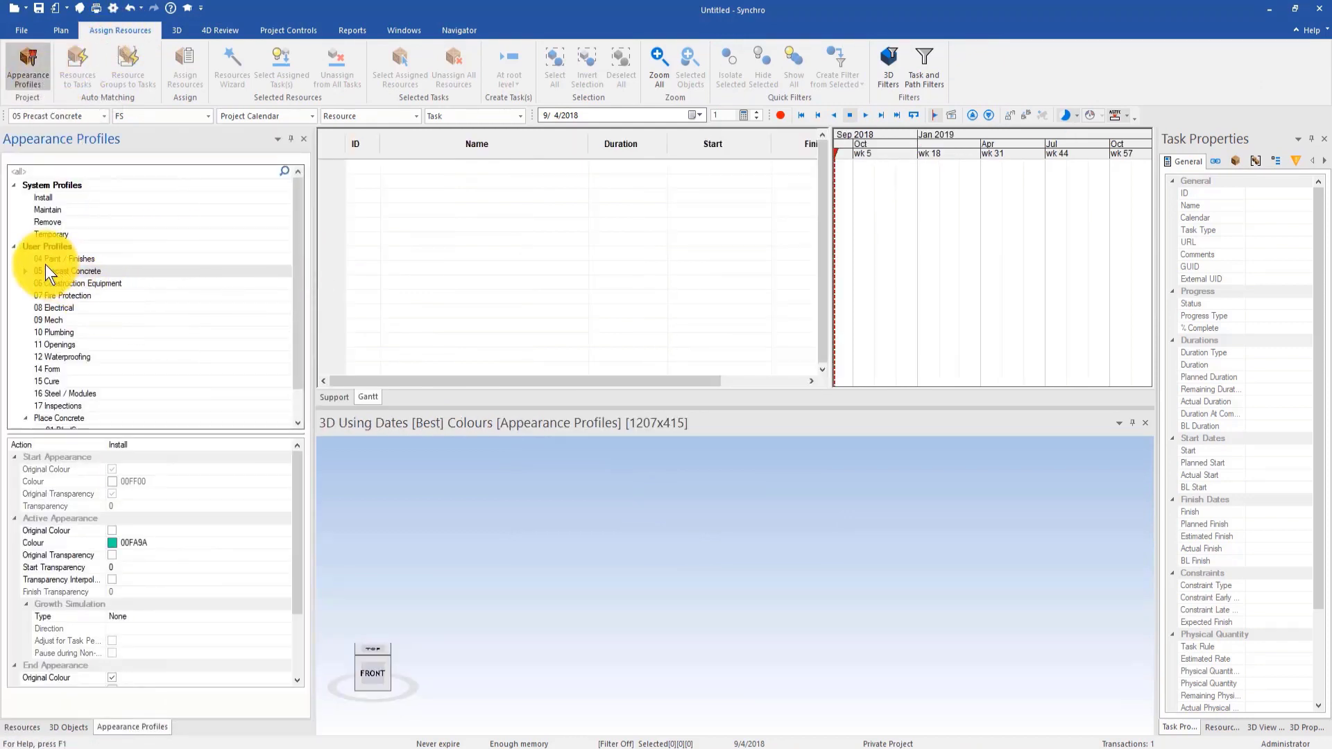
scroll(45, 264, "down", 1)
scroll(101, 314, "up", 1)
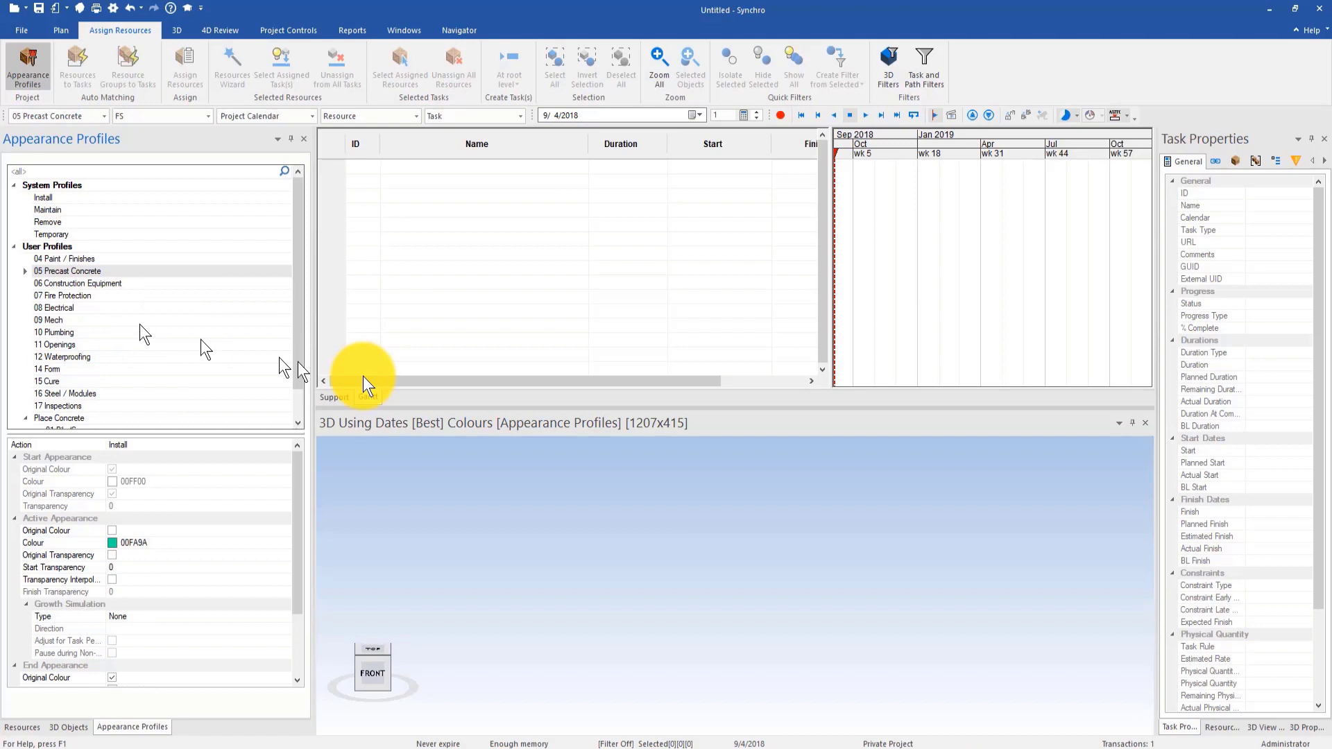
Make the 3D view taller and open the widened 3D View Properties panel.
left_click_drag(569, 414, 565, 299)
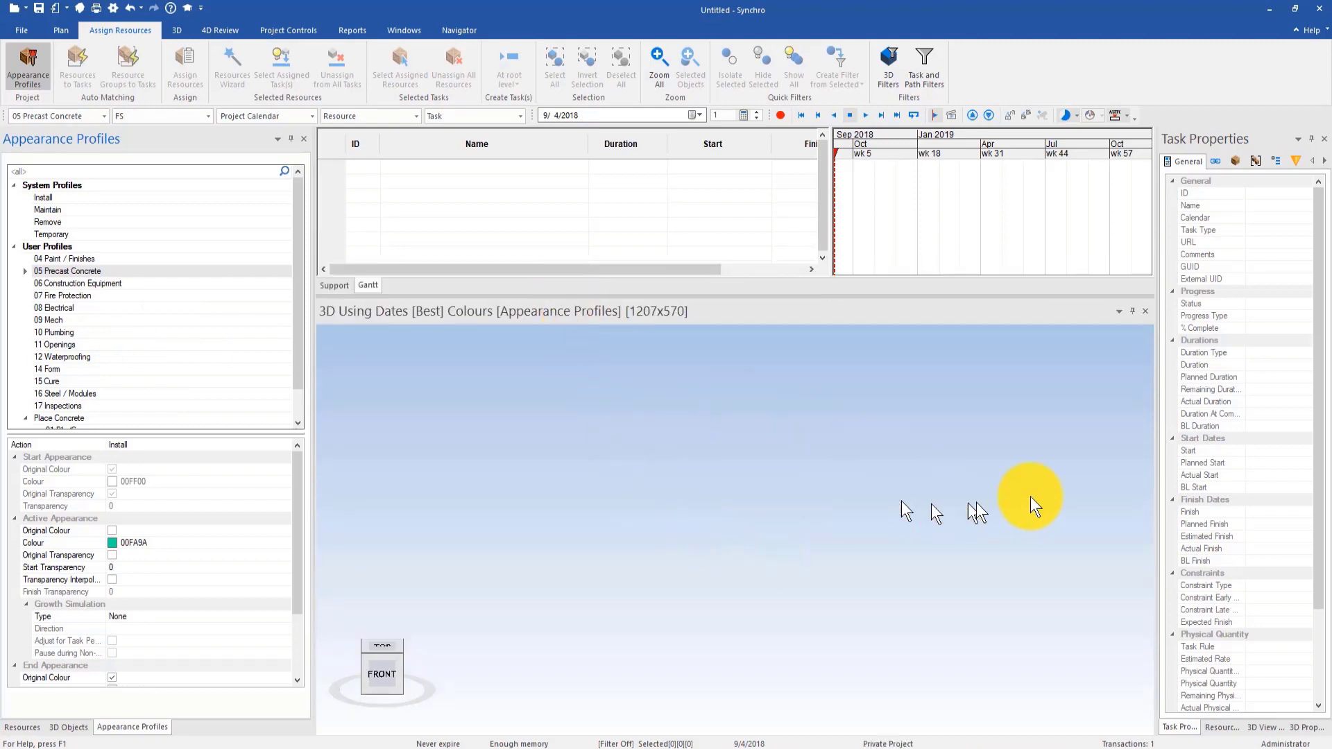
left_click_drag(1156, 490, 1063, 490)
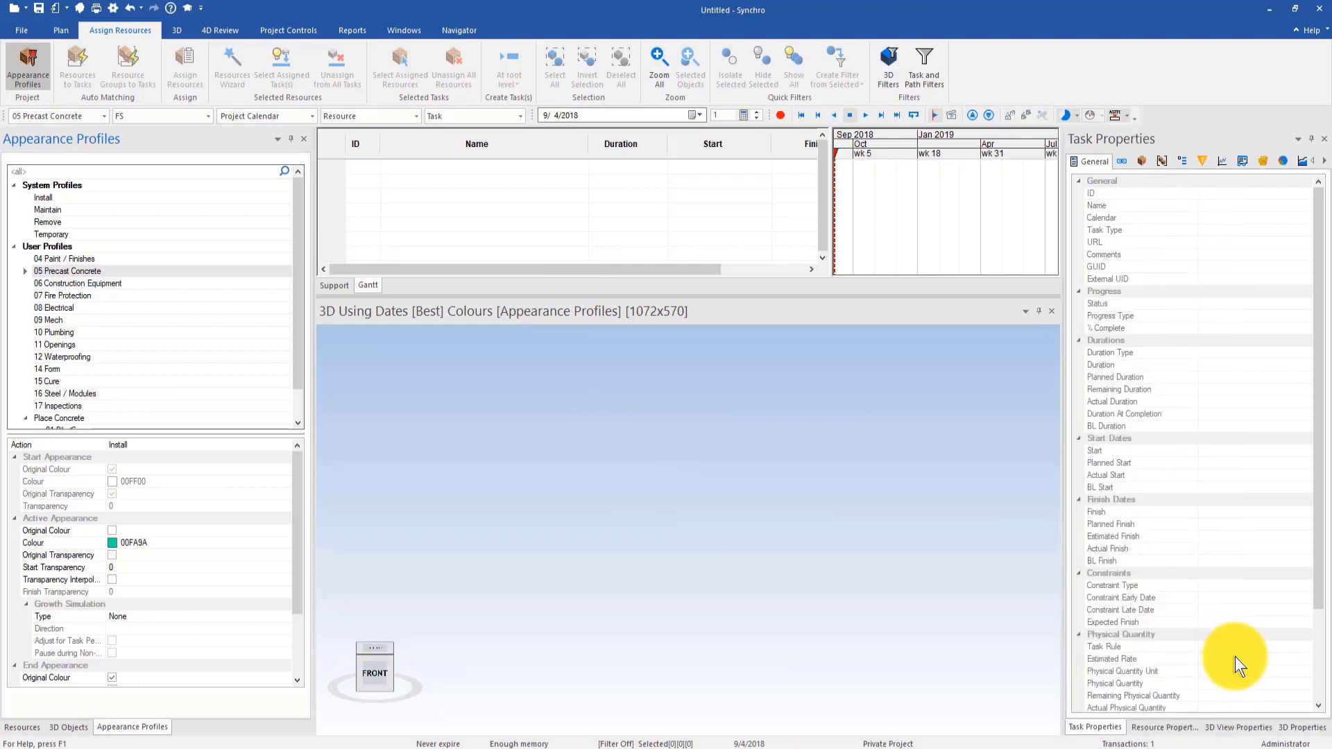
left_click(1244, 728)
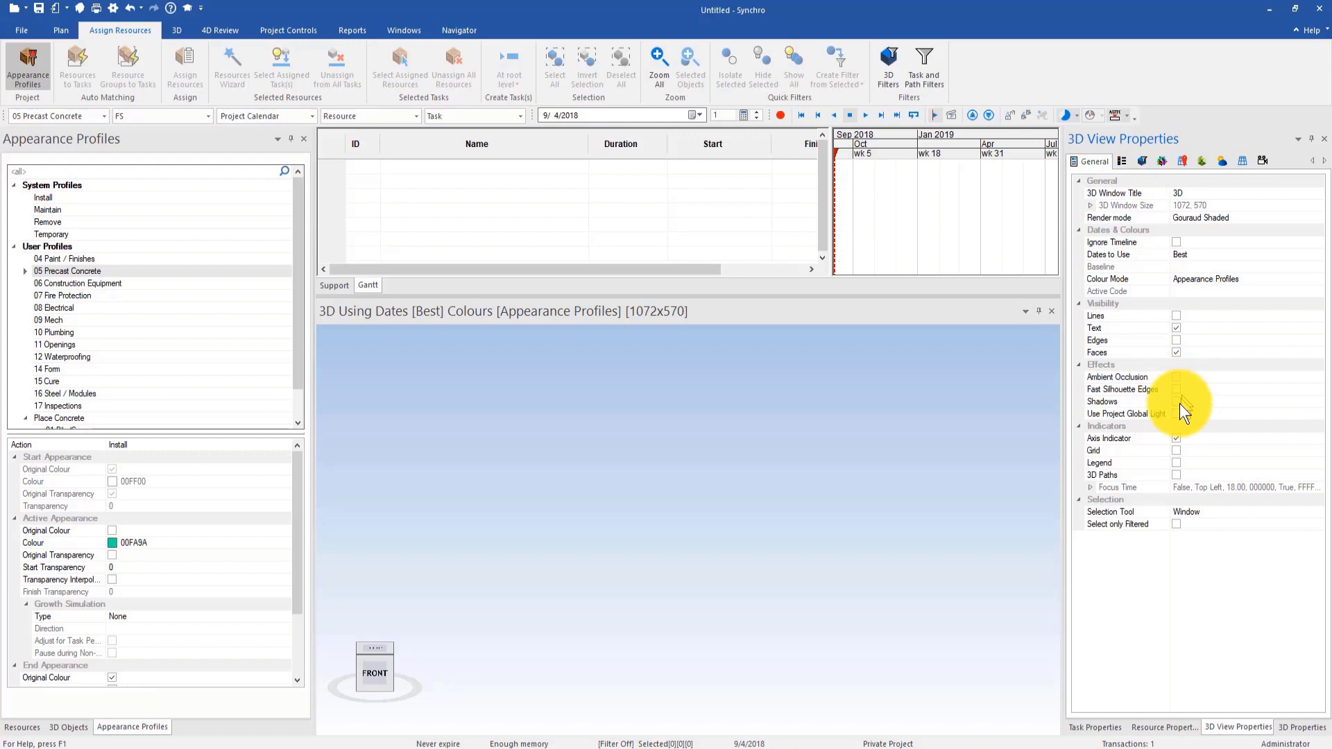
Tick Legend on the General tab to show the Appearance Profiles legend in the 3D view.
left_click(1175, 462)
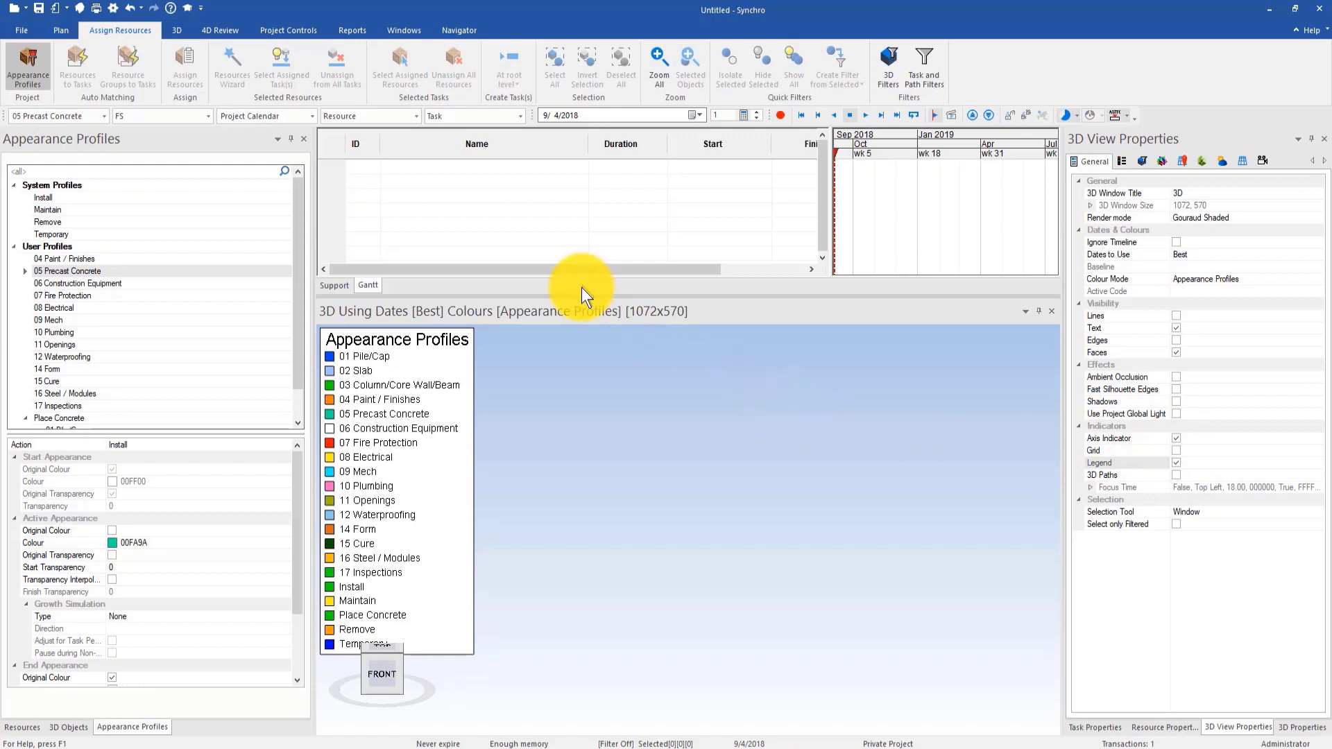
left_click_drag(580, 295, 584, 223)
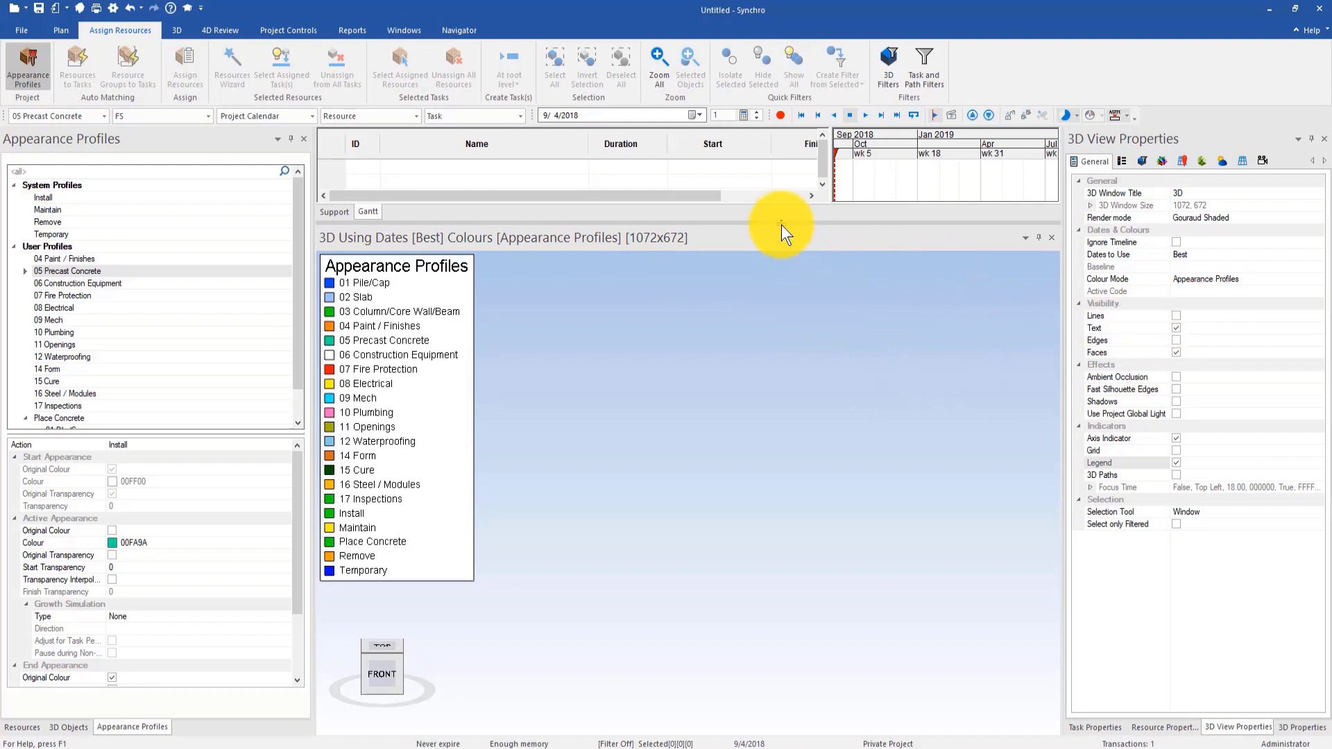
left_click_drag(779, 224, 763, 388)
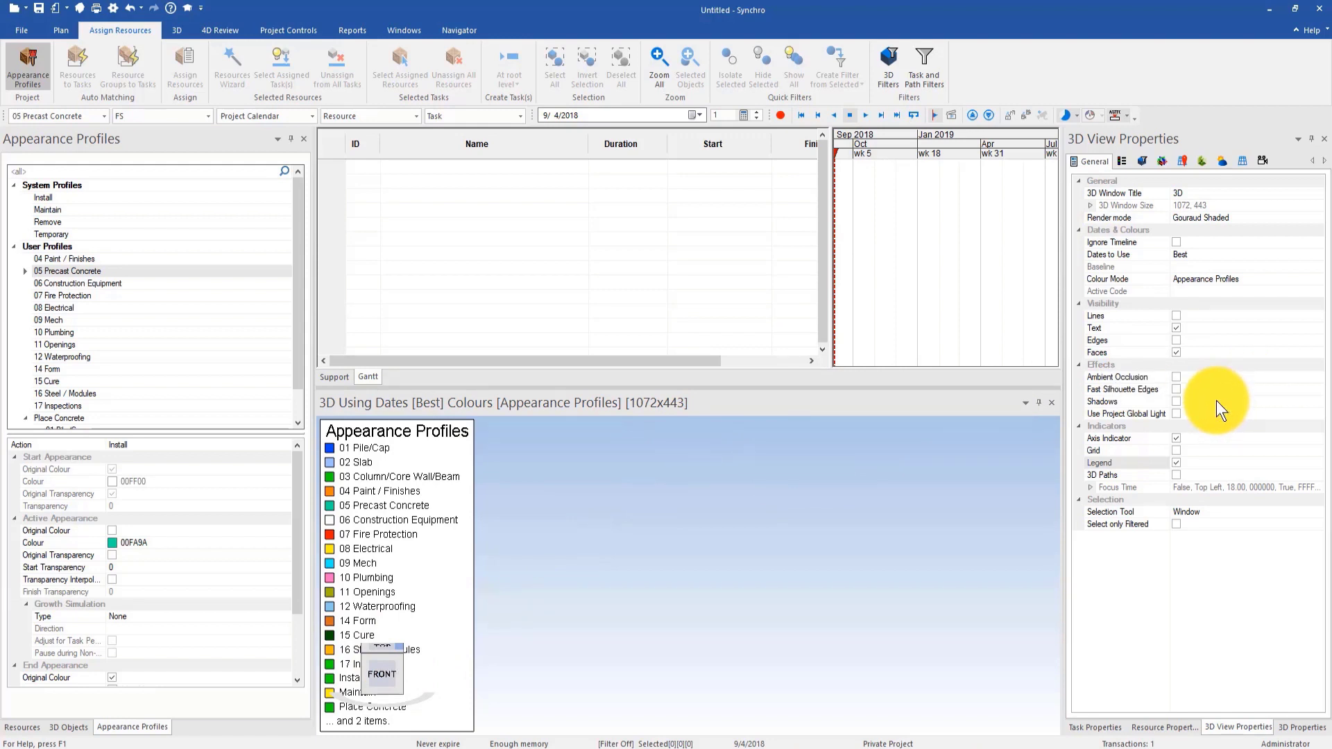
Set the legend Location to Top-Right and dismiss the mail notification.
left_click(1128, 165)
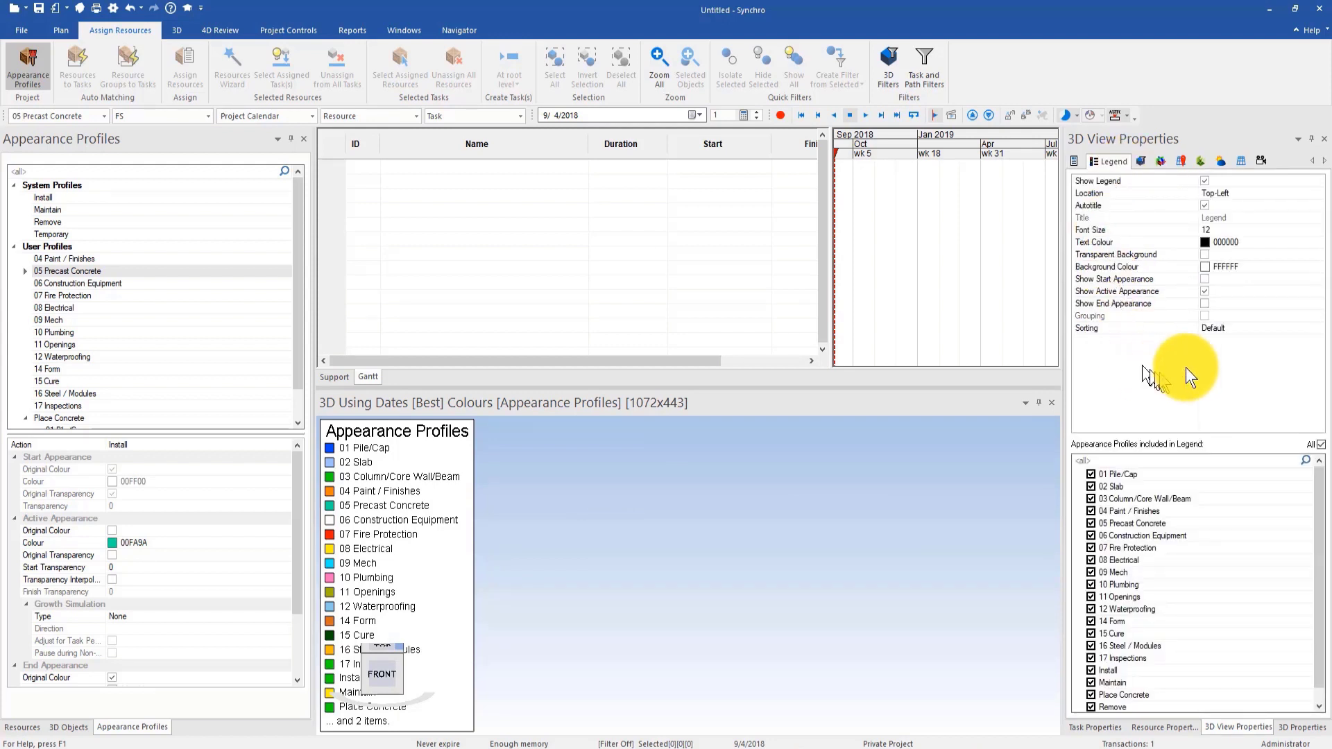
left_click(1262, 193)
left_click(1317, 194)
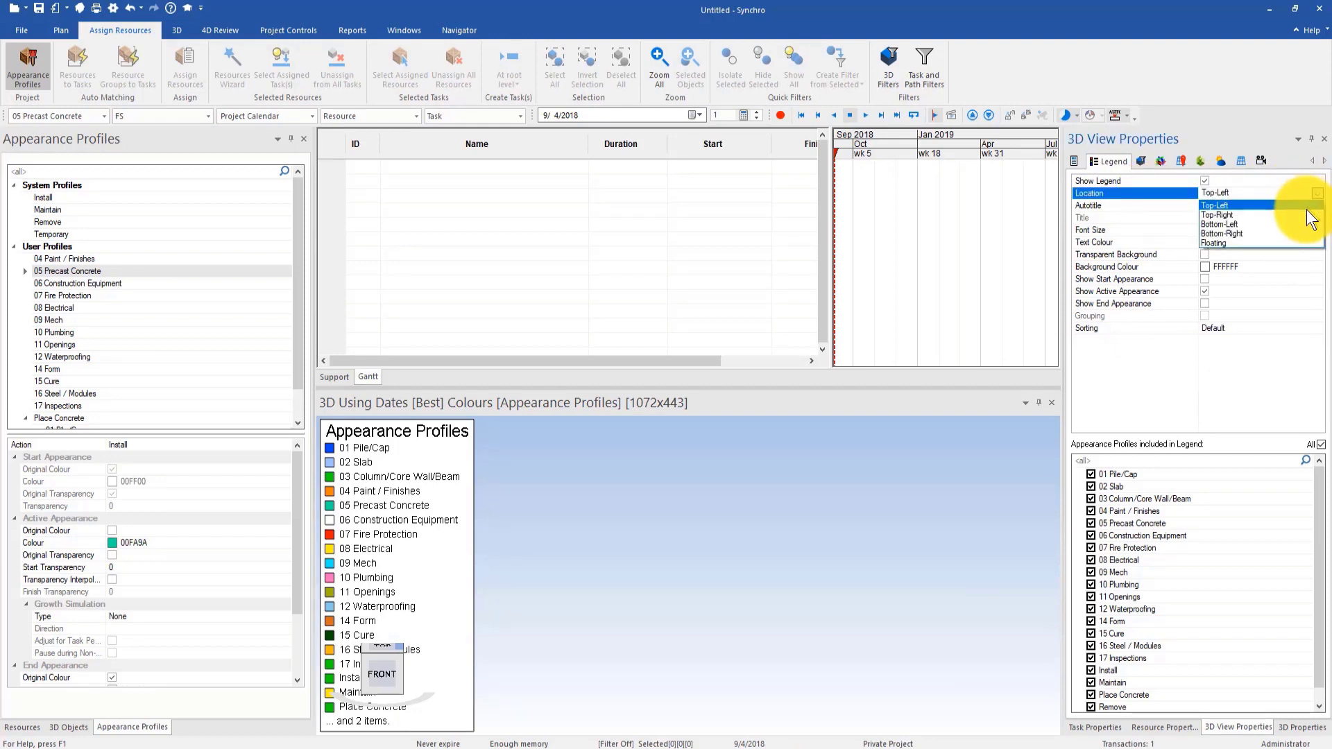
left_click(1304, 213)
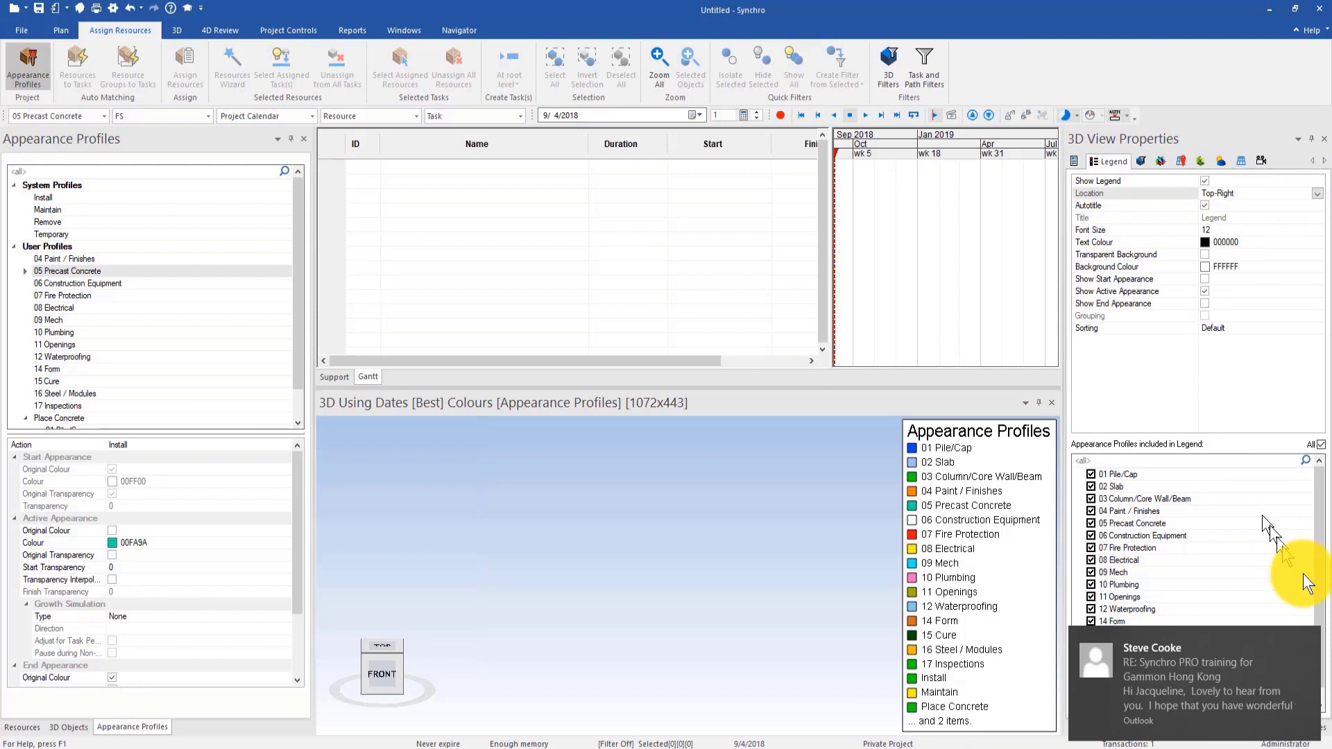
left_click(1311, 643)
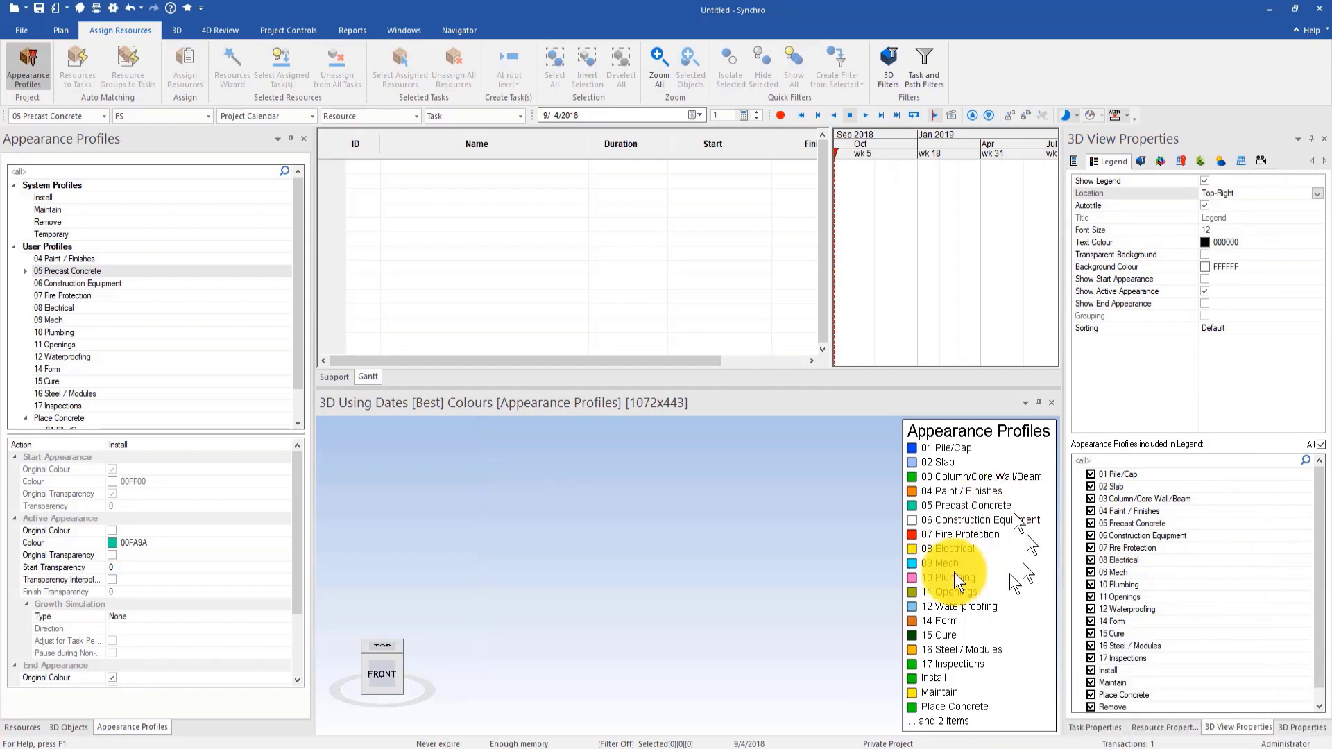
Untick Install, Maintain, Place Concrete, Remove and Temporary from the legend, then rebalance the panes.
left_click_drag(936, 386, 930, 271)
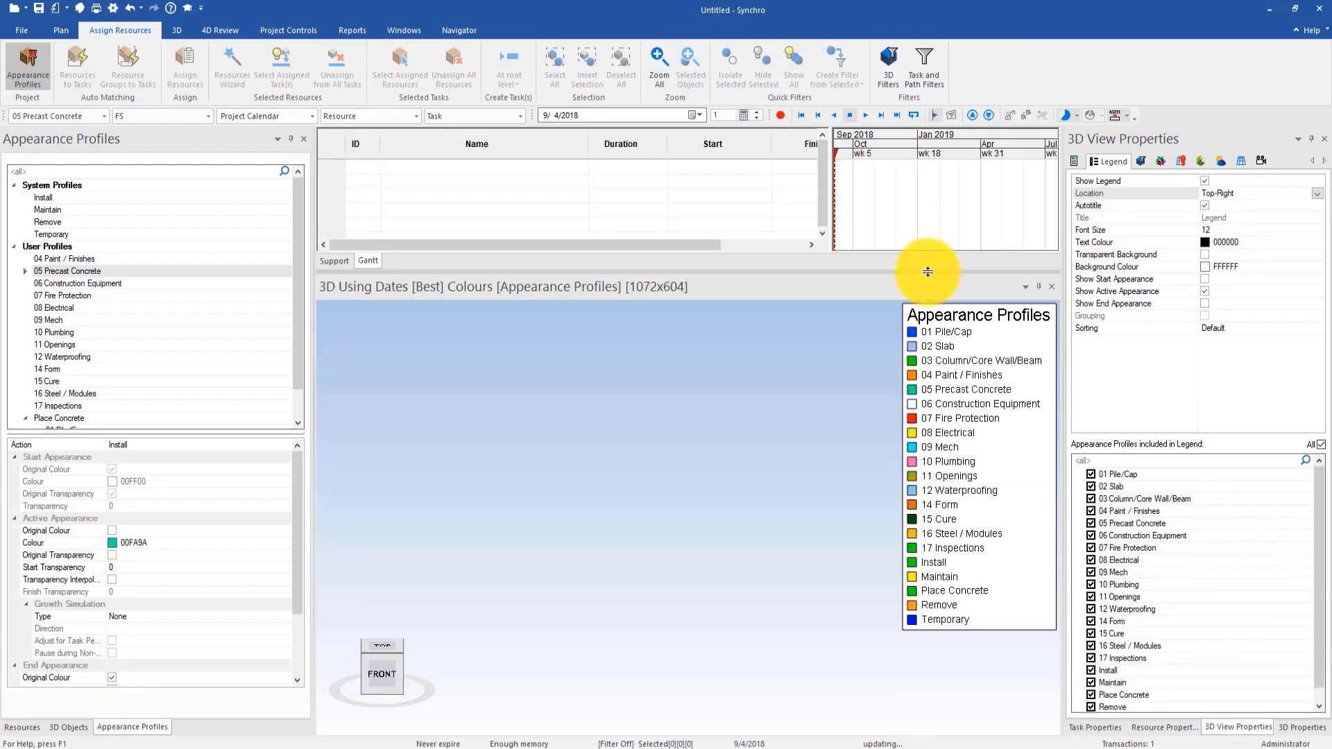
scroll(1271, 617, "down", 1)
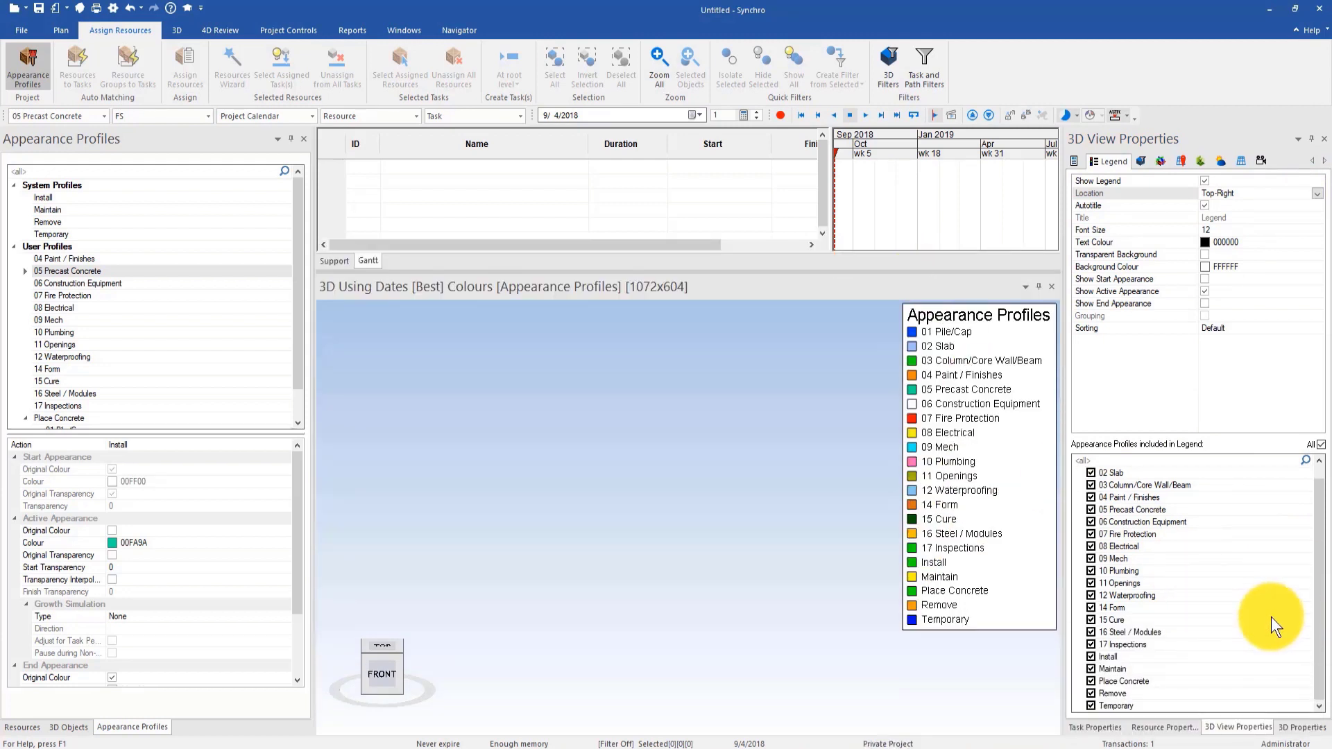
left_click(1090, 657)
left_click(1090, 668)
left_click(1089, 680)
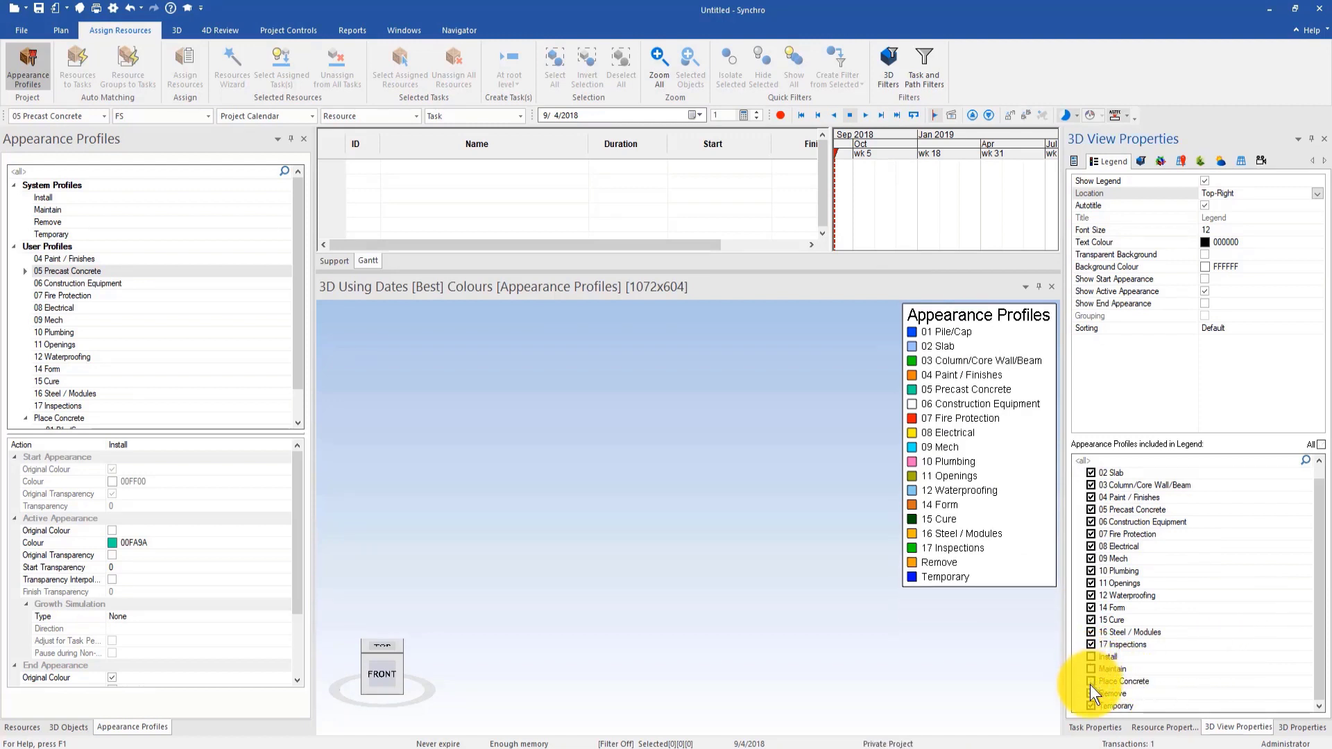
left_click(1090, 693)
left_click(1089, 703)
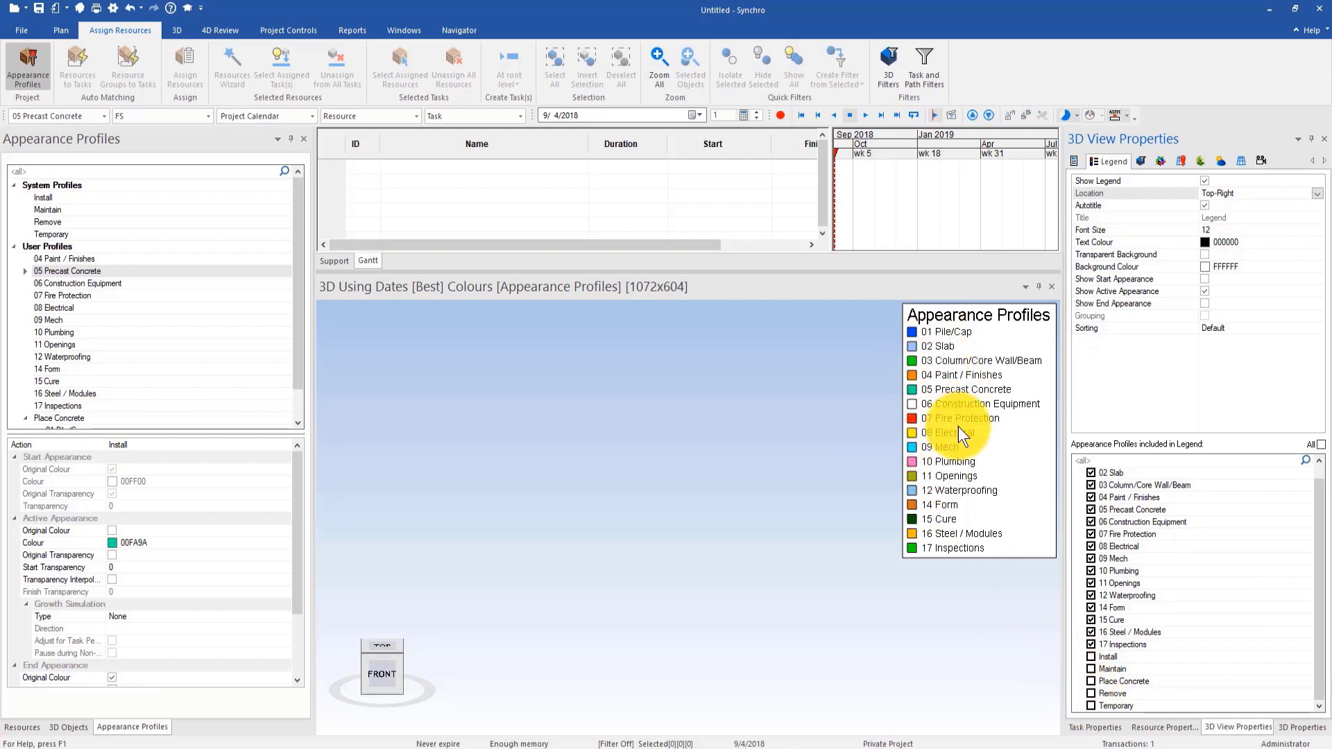
scroll(1154, 599, "up", 1)
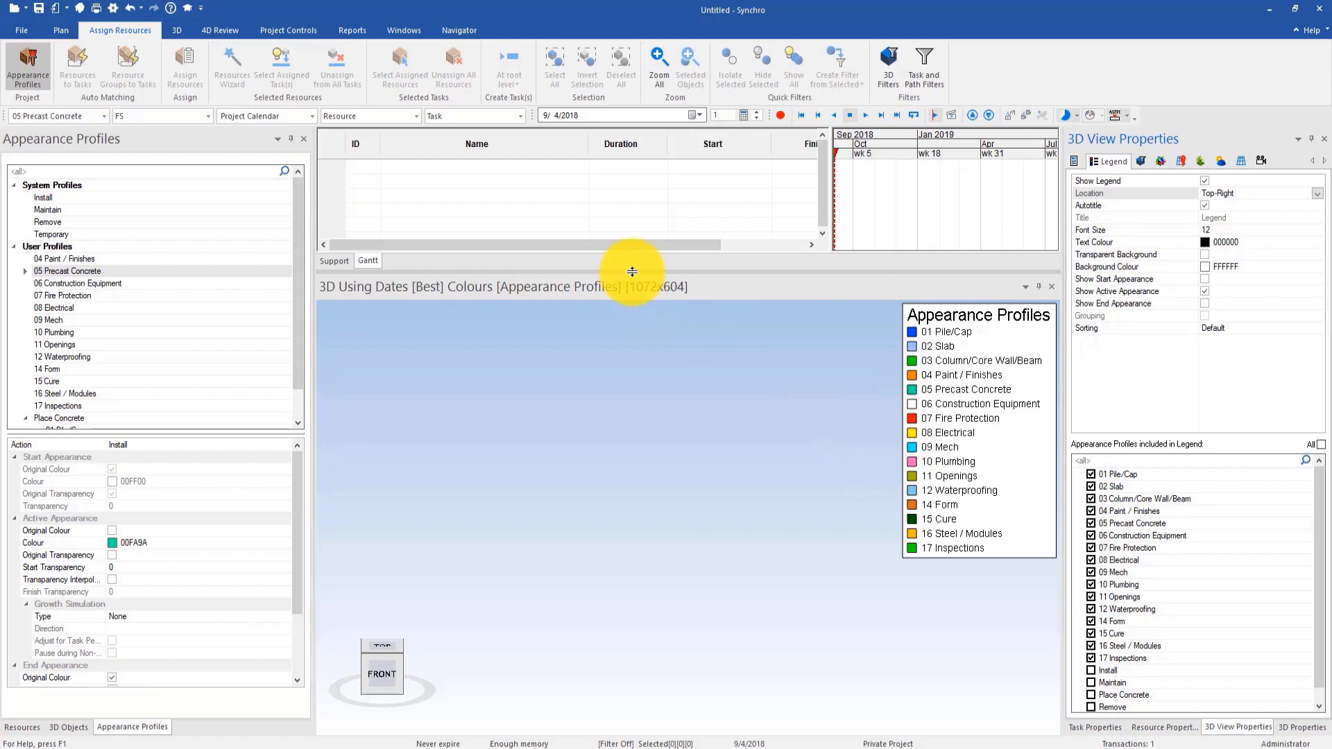
left_click_drag(631, 271, 628, 325)
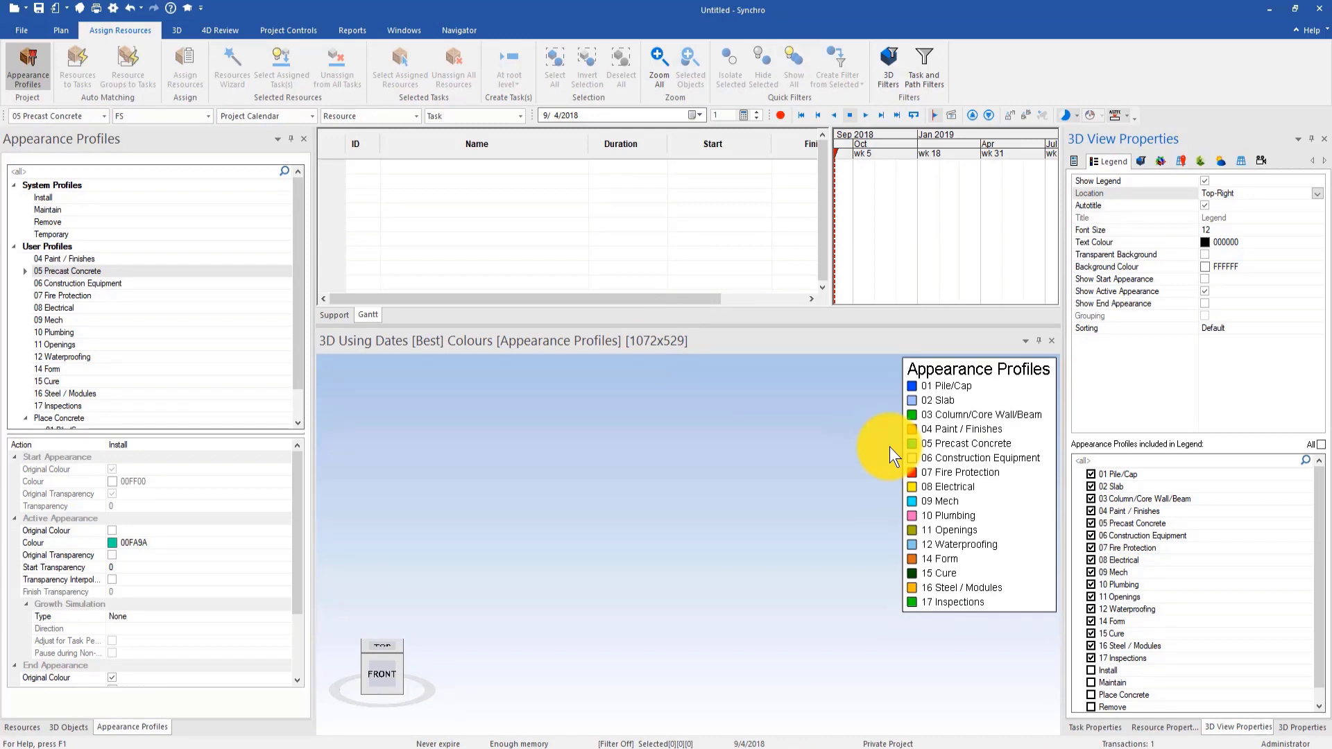
left_click_drag(313, 393, 245, 393)
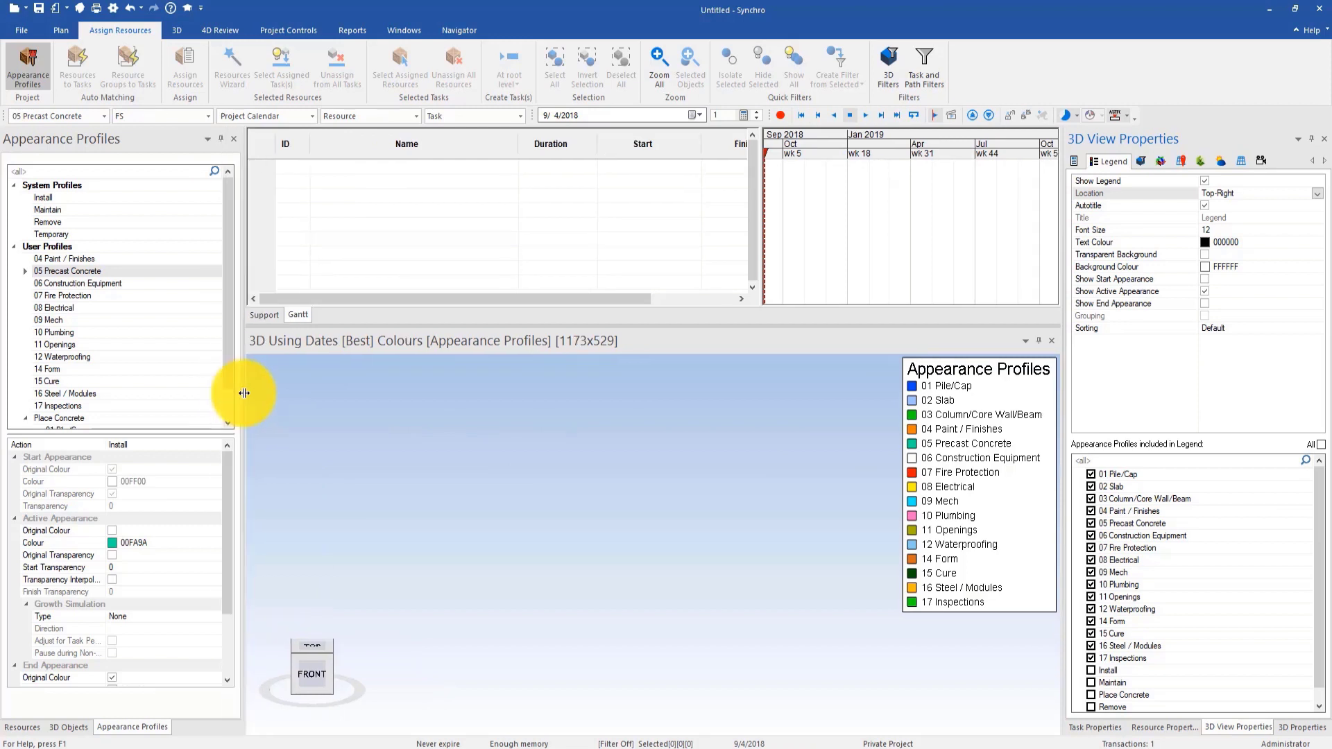
Start a File > Import > Synchro Project from Synchro Project Template.sp.
left_click(23, 35)
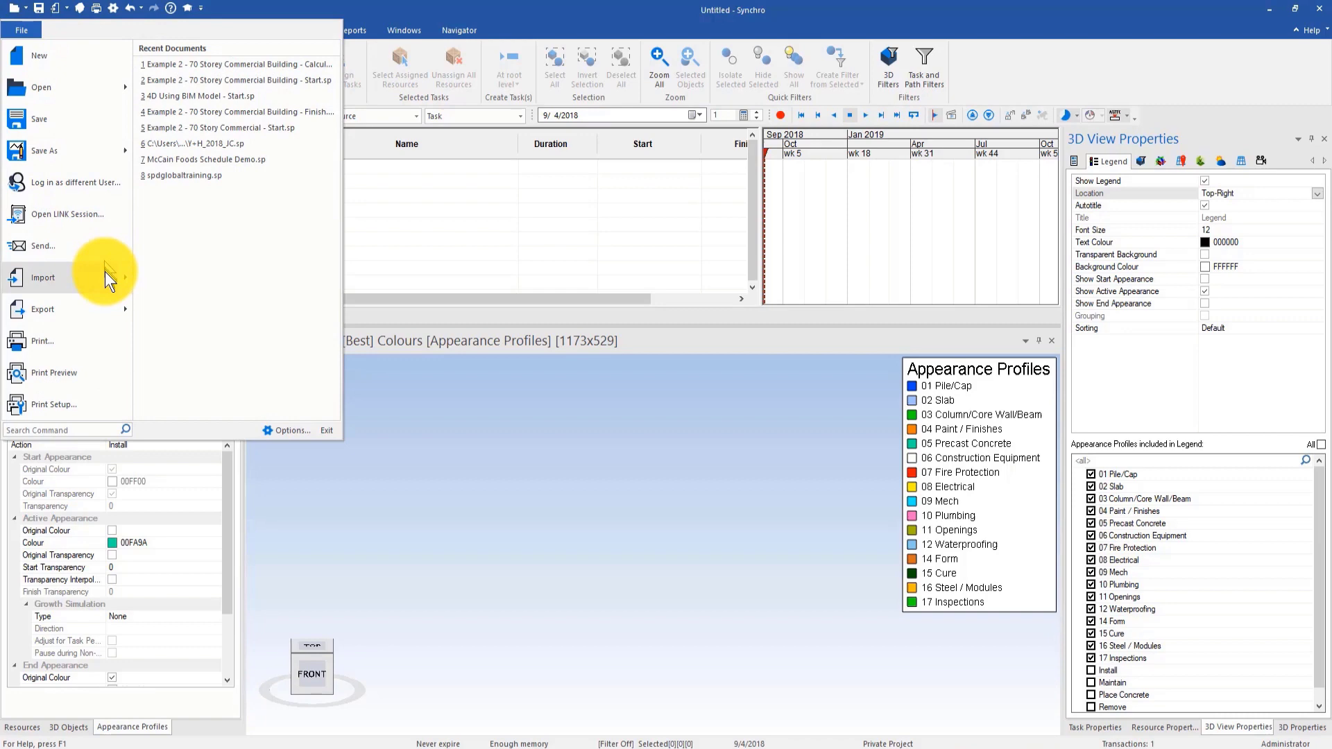
mouse_move(106, 272)
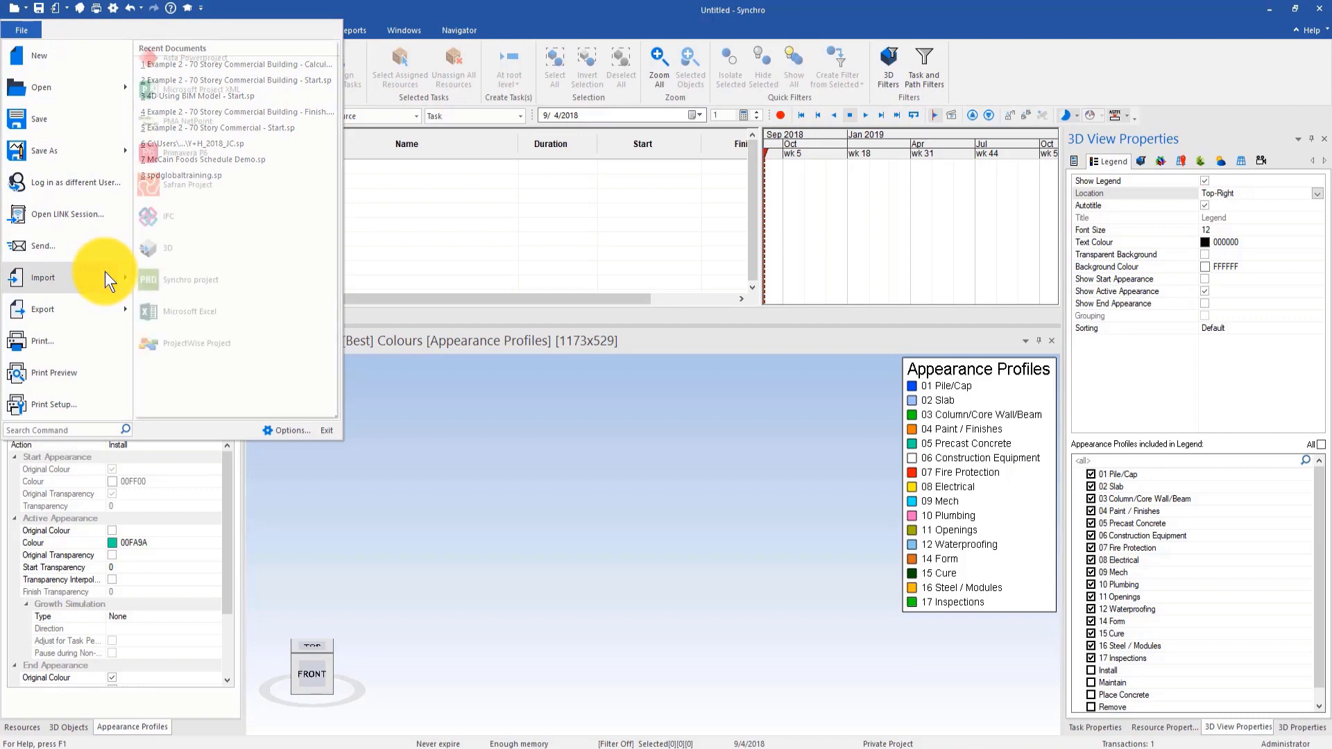
left_click(200, 281)
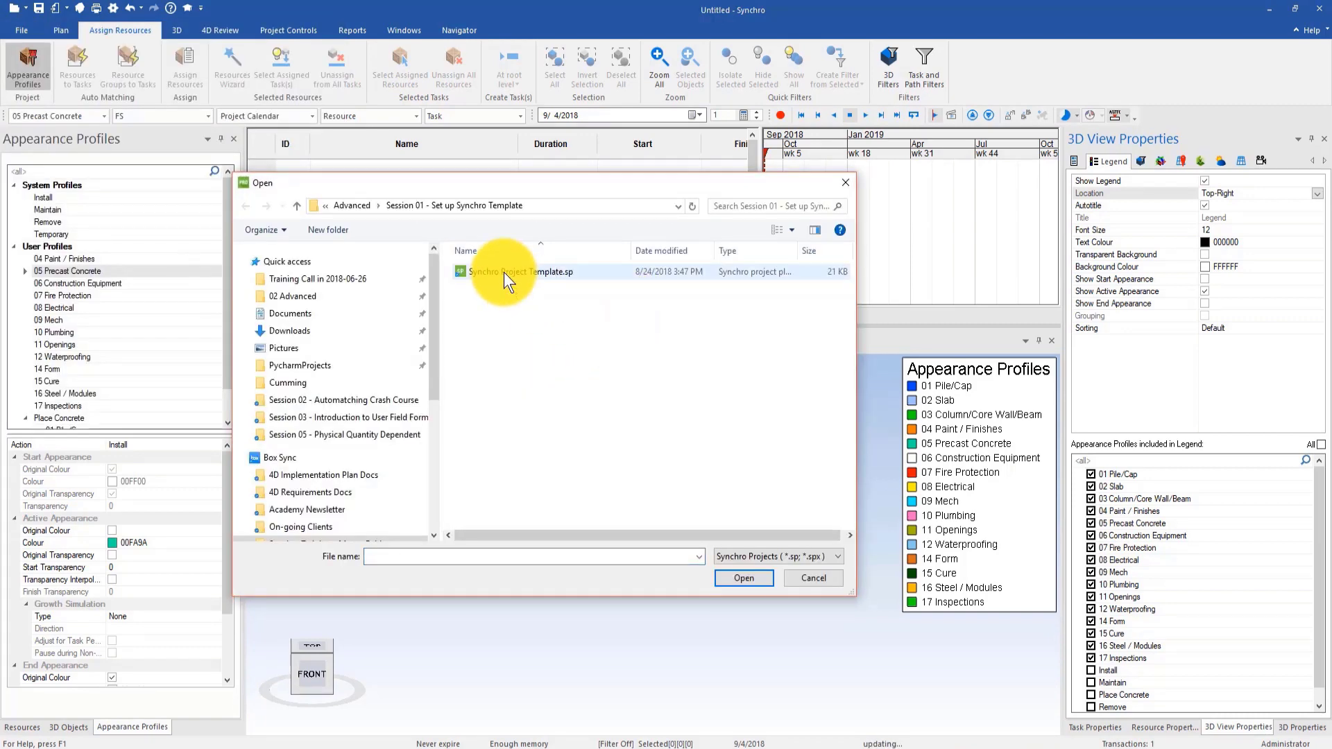
double_click(503, 272)
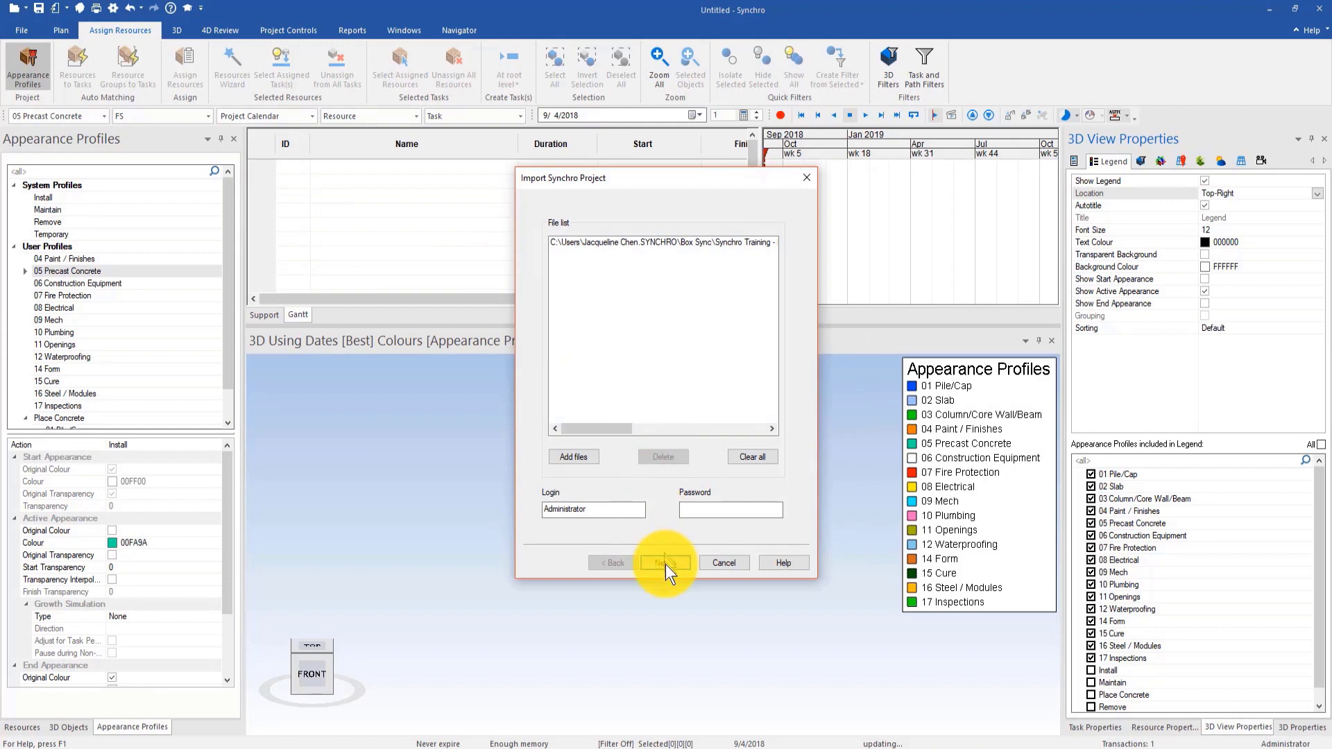
Skip all object types except Resource statuses set to Import, and run the import.
left_click(665, 563)
left_click(643, 513)
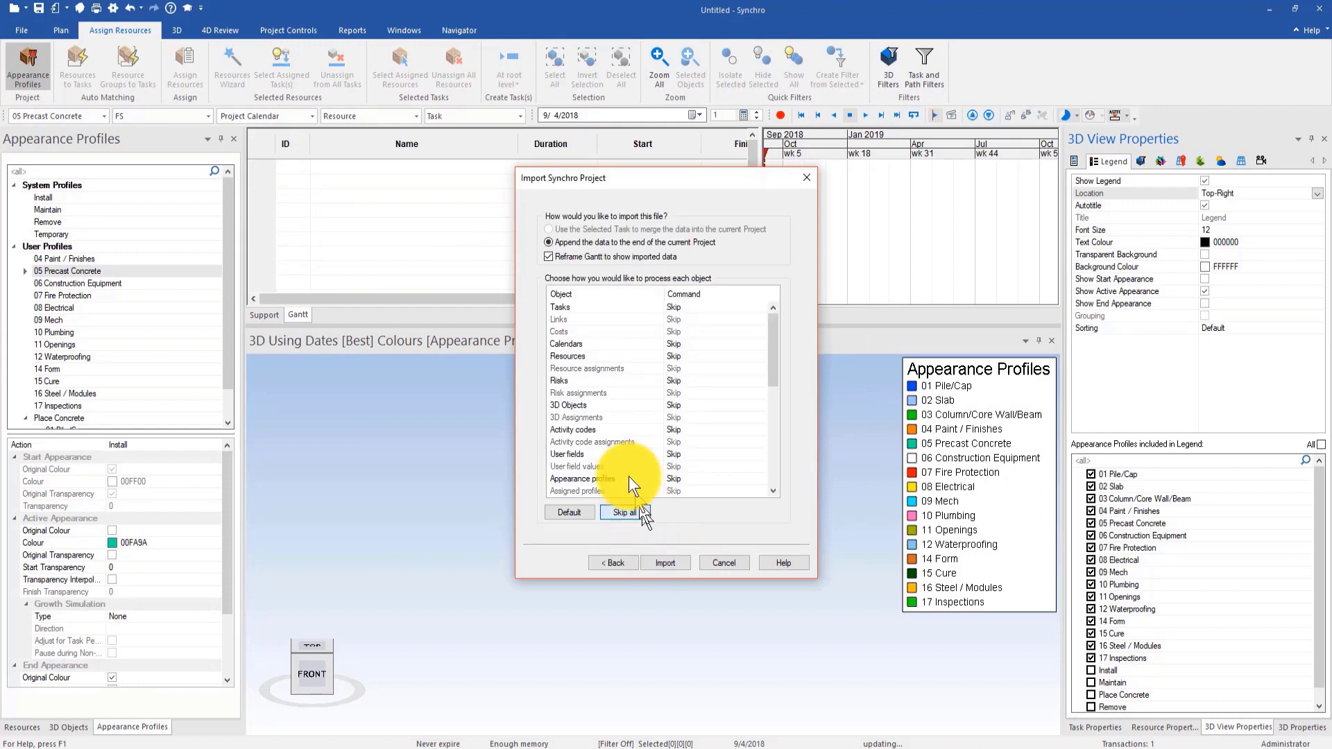
scroll(627, 469, "down", 3)
scroll(627, 469, "down", 3)
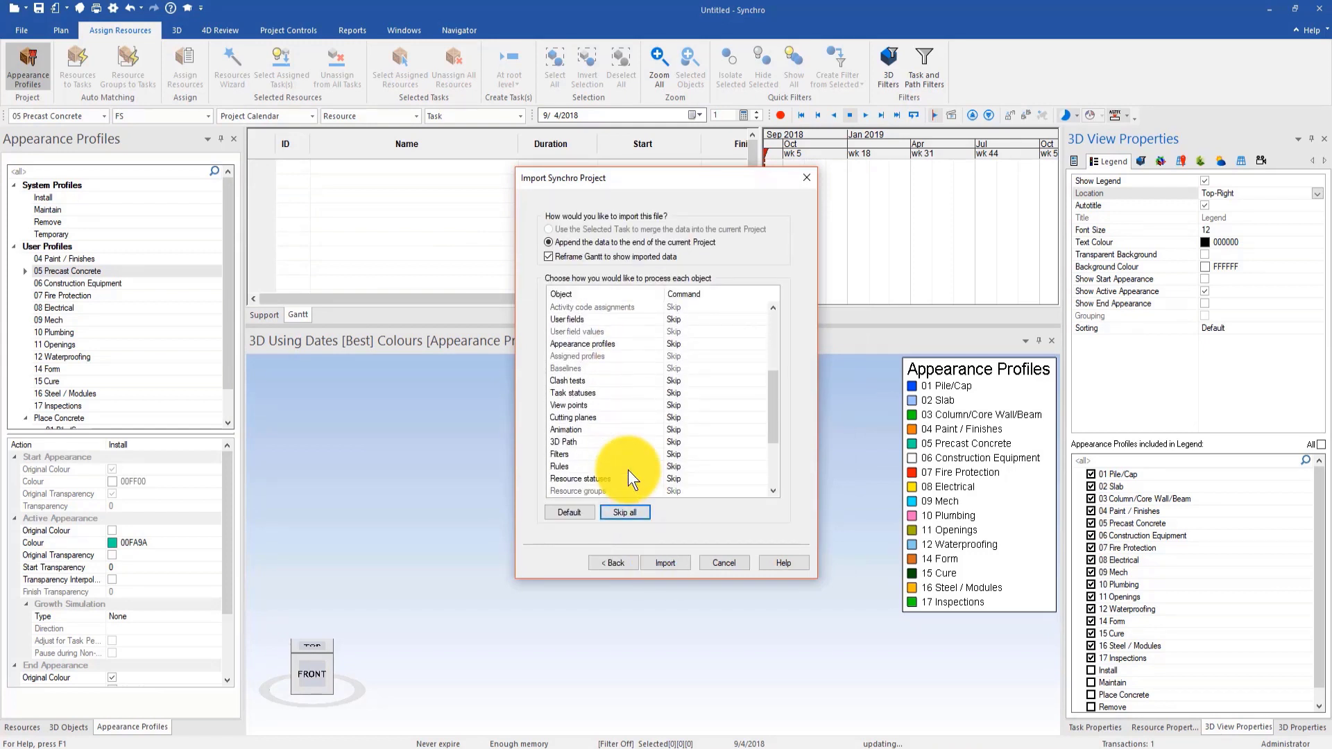
left_click(638, 418)
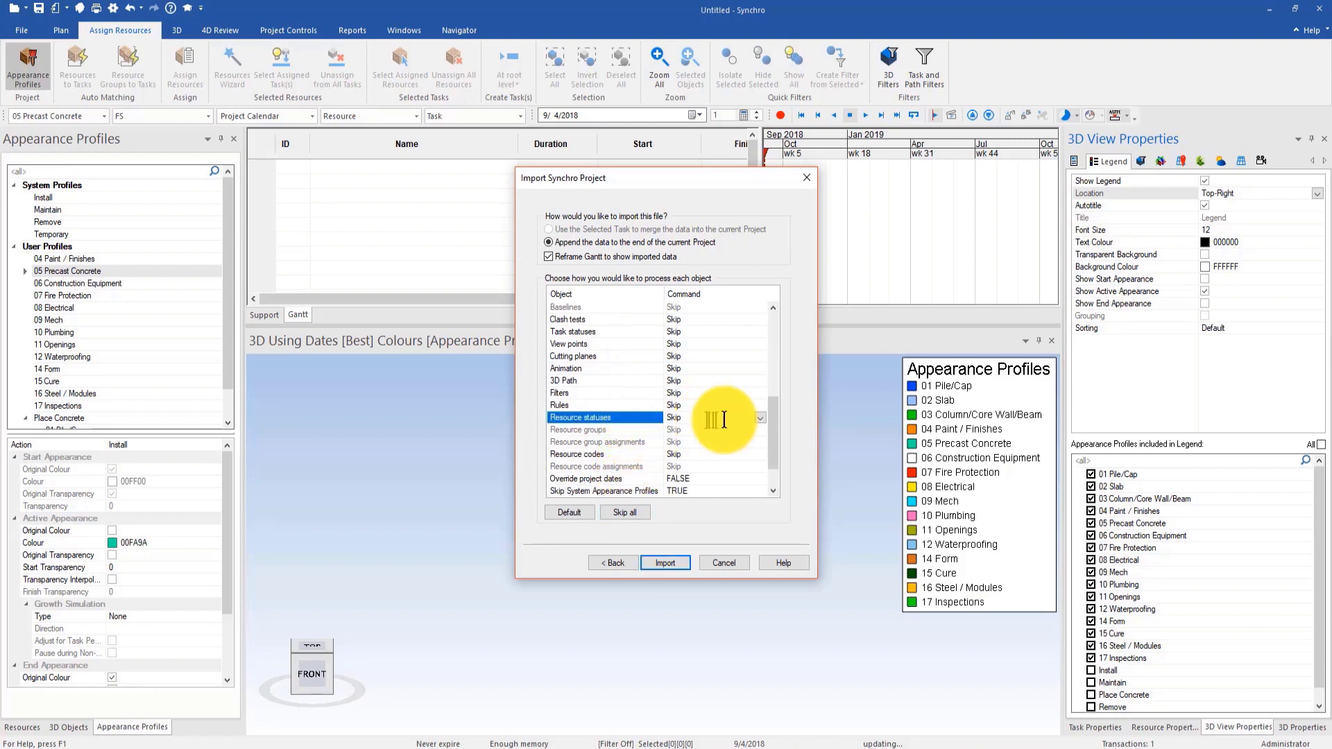
left_click(762, 417)
left_click(744, 439)
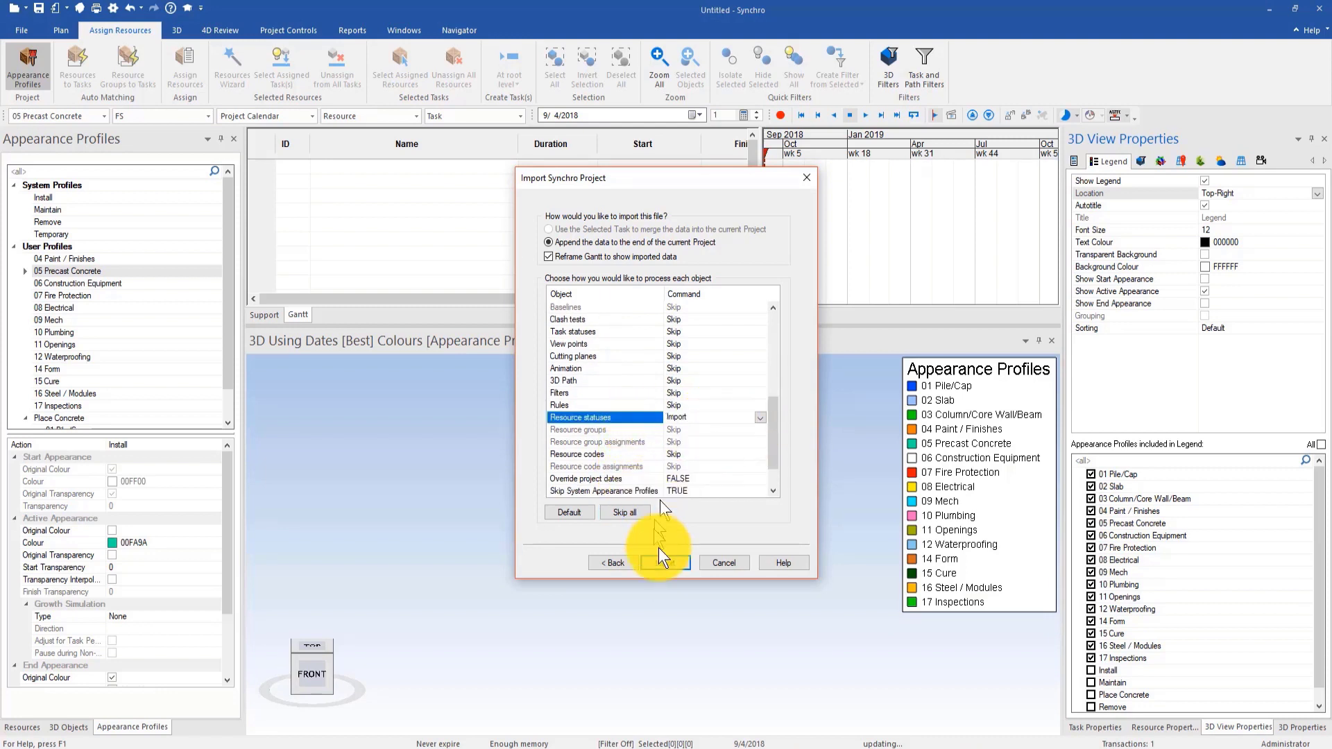
left_click(667, 563)
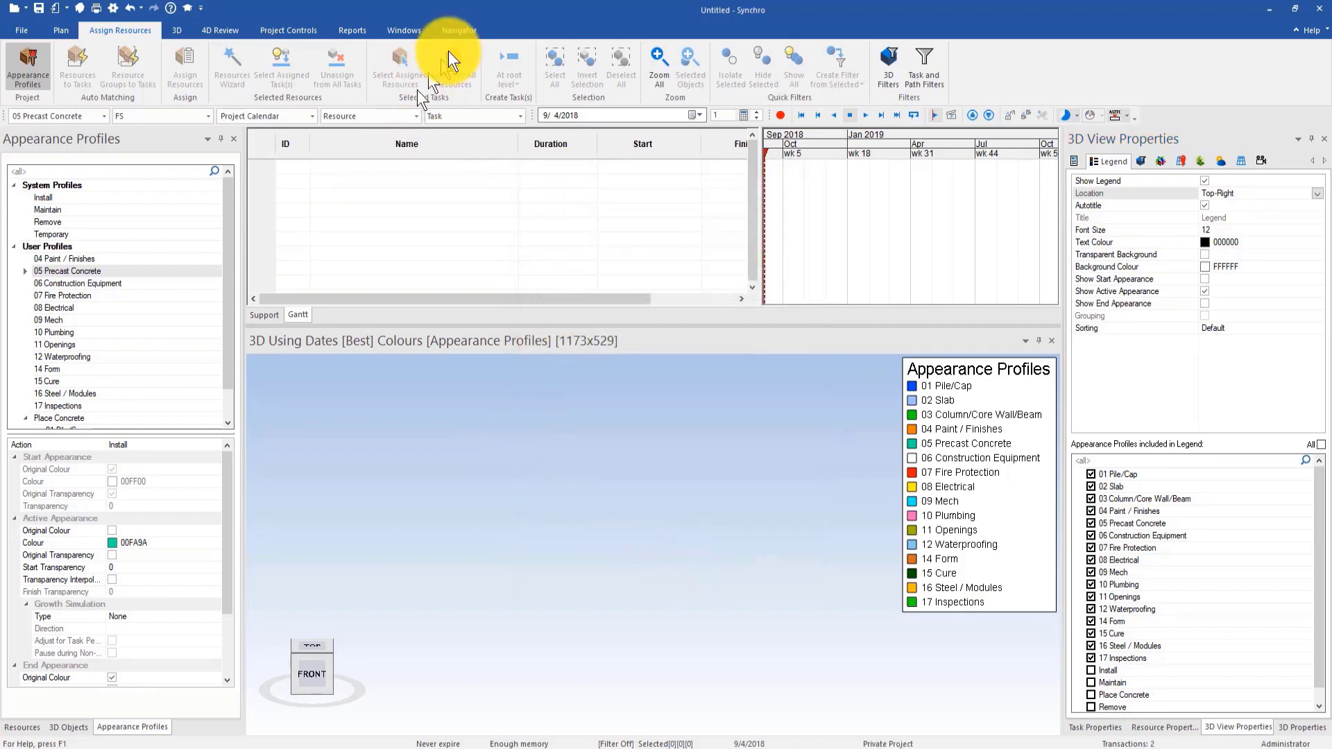
Open the Resource Statuses pane from the Project Controls ribbon.
left_click(451, 32)
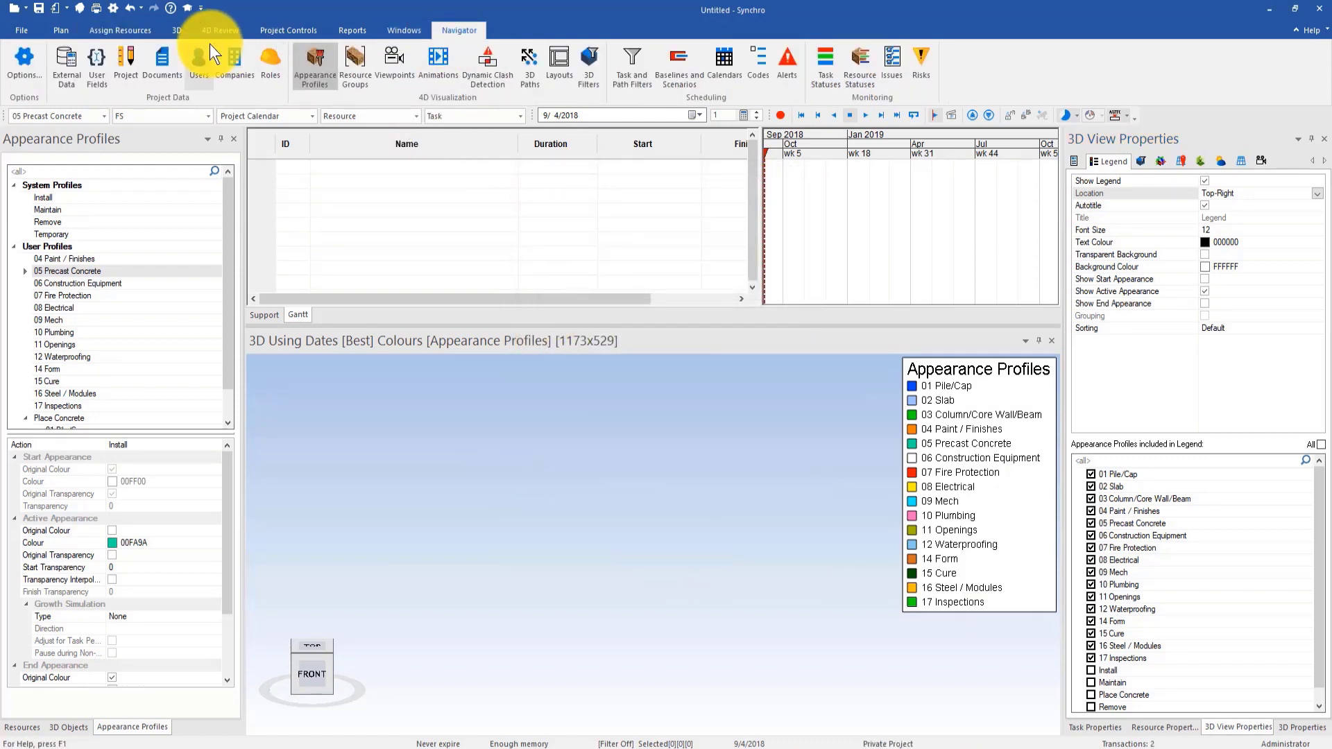
left_click(272, 29)
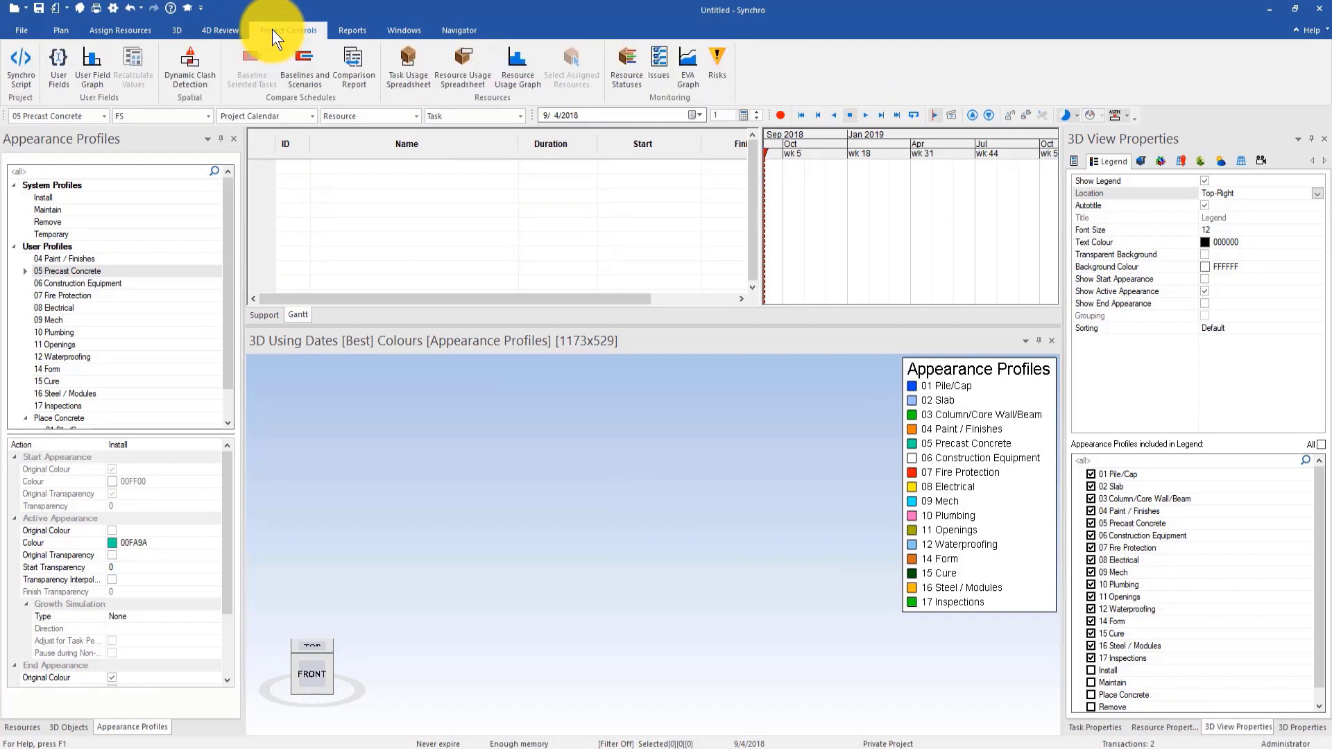
left_click(619, 78)
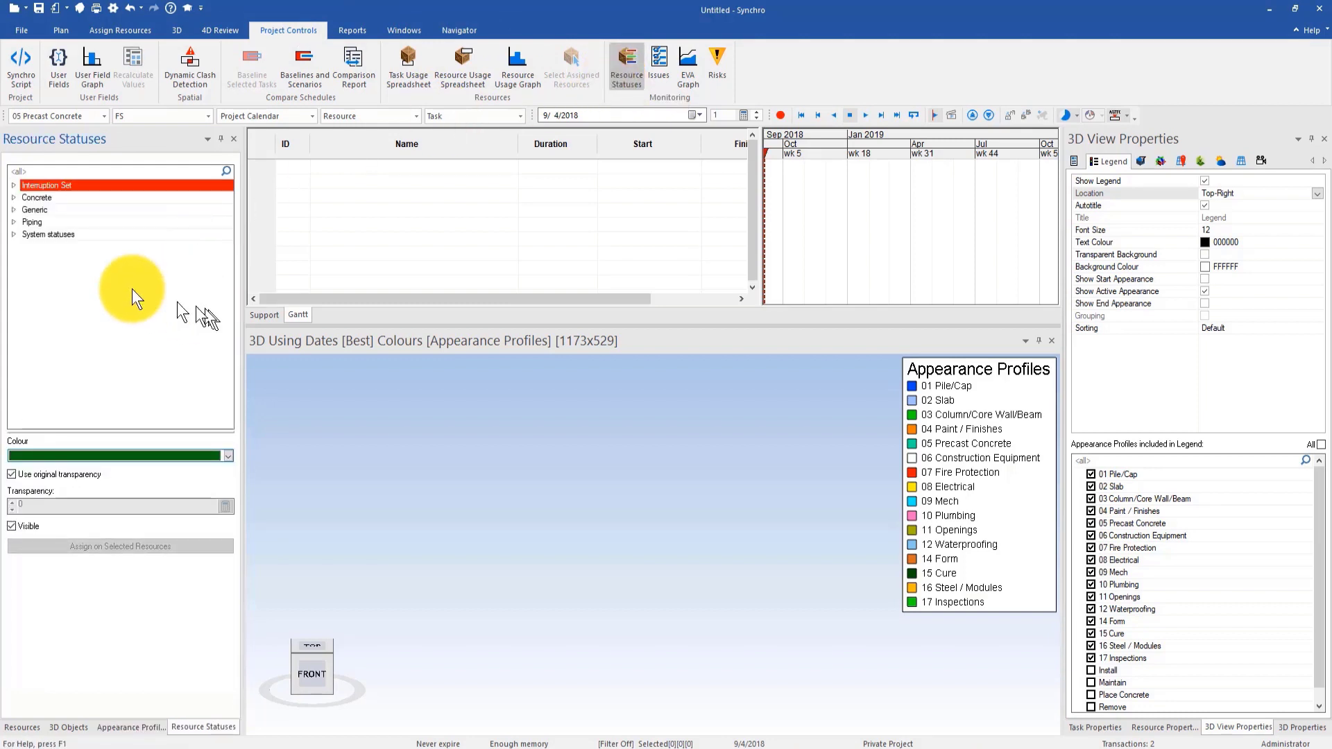
Expand the Interruption Set, Concrete, Generic and Piping status groups.
left_click(13, 185)
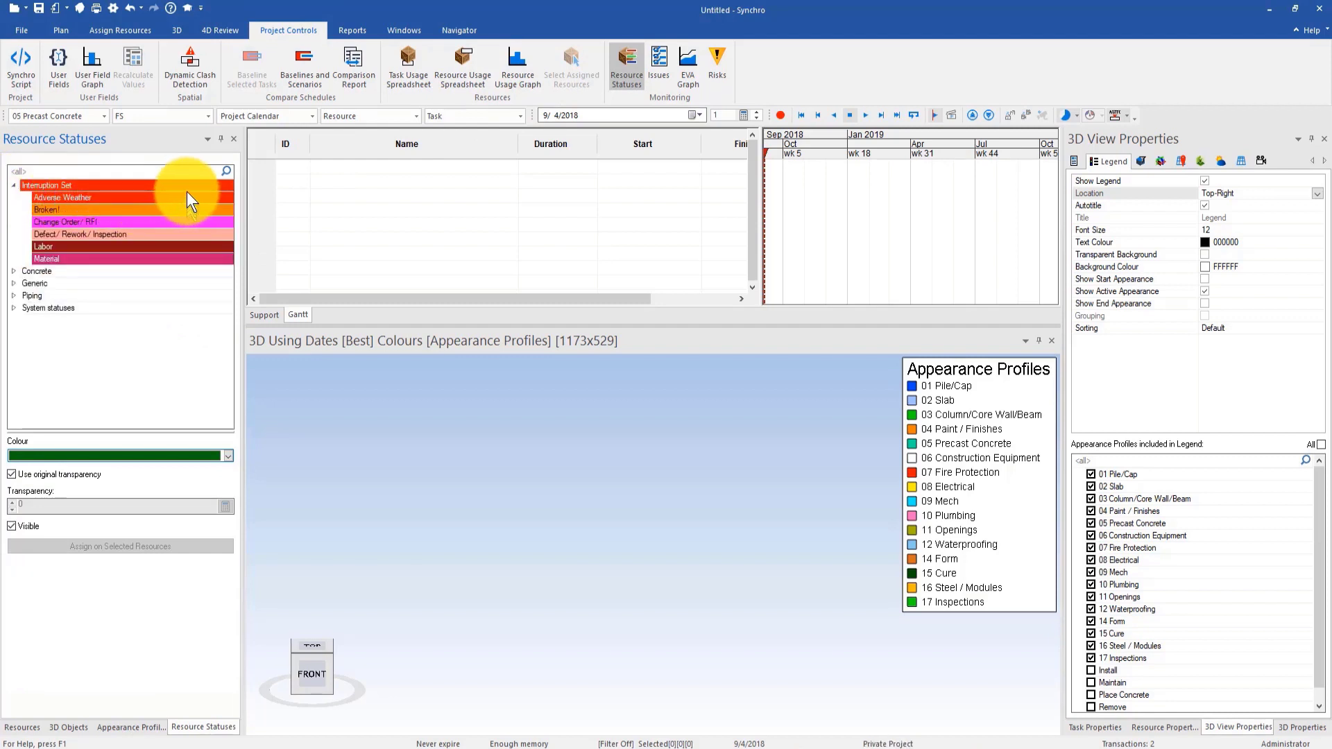
left_click(14, 271)
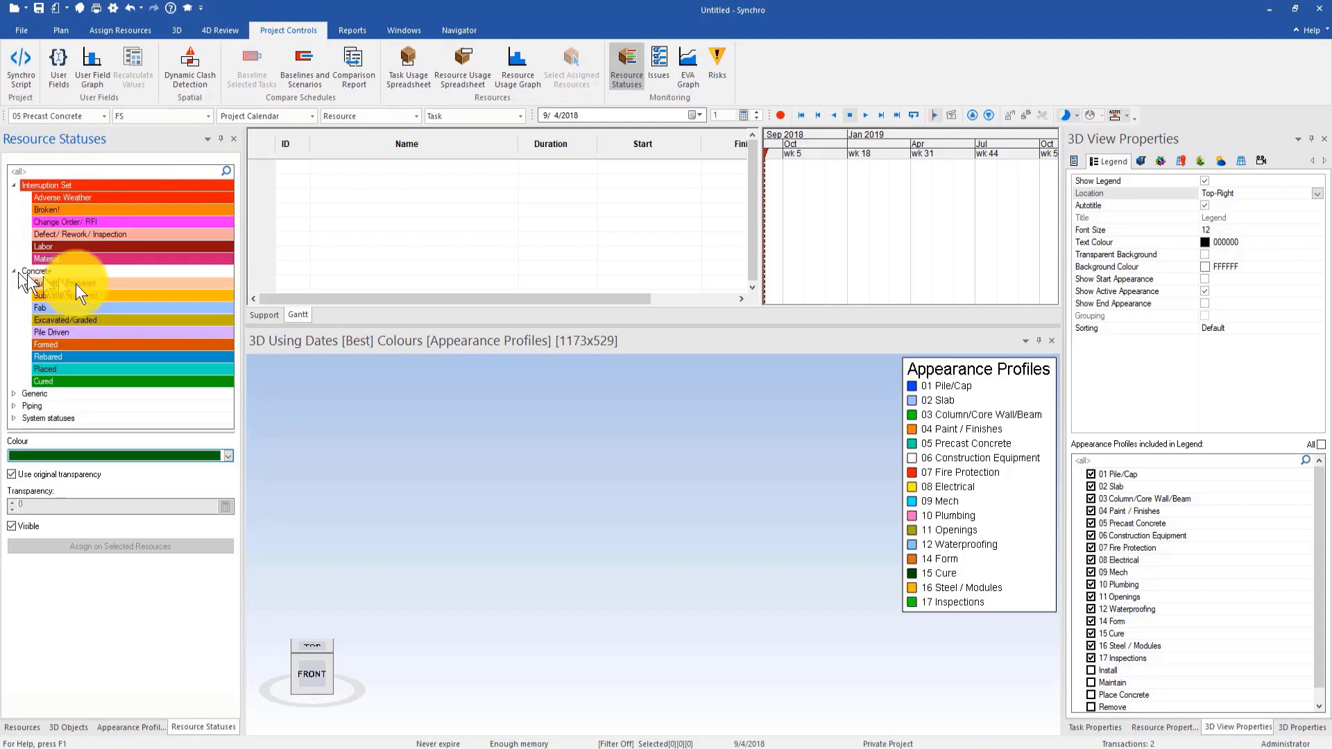
left_click(15, 394)
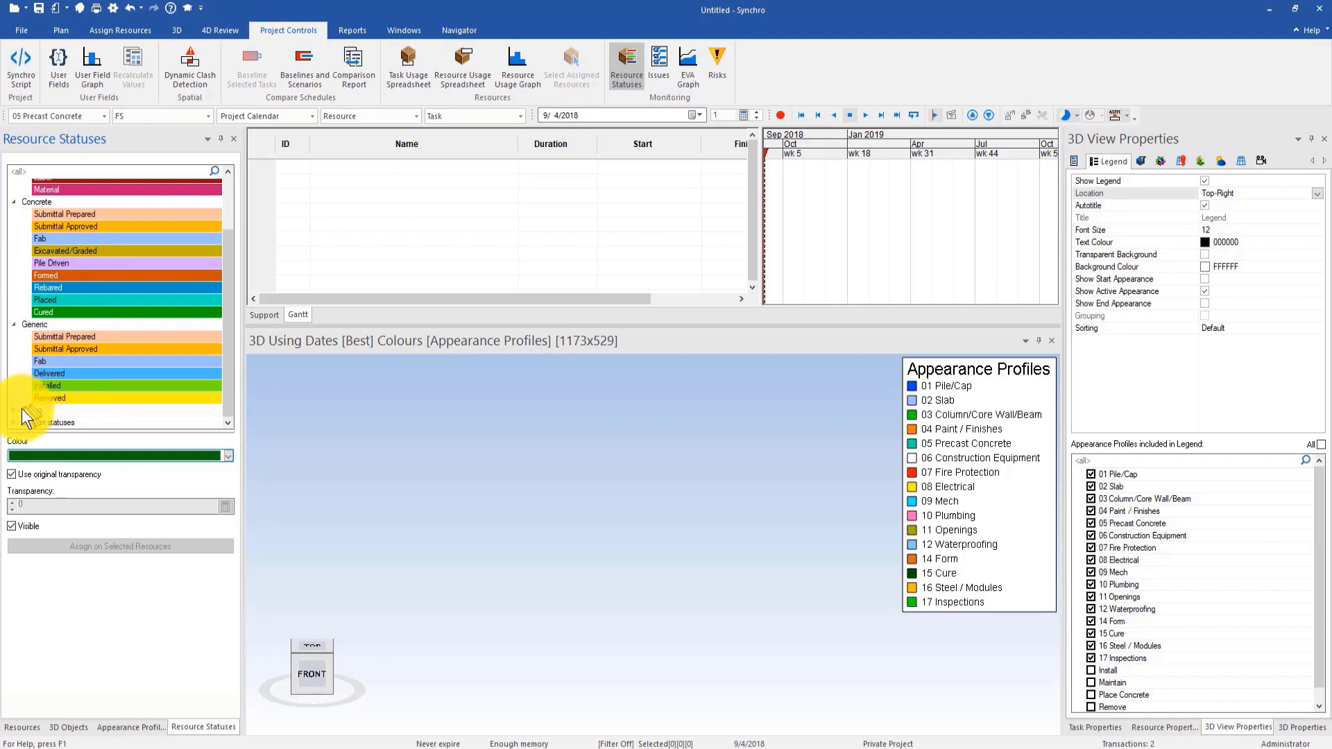
left_click(17, 411)
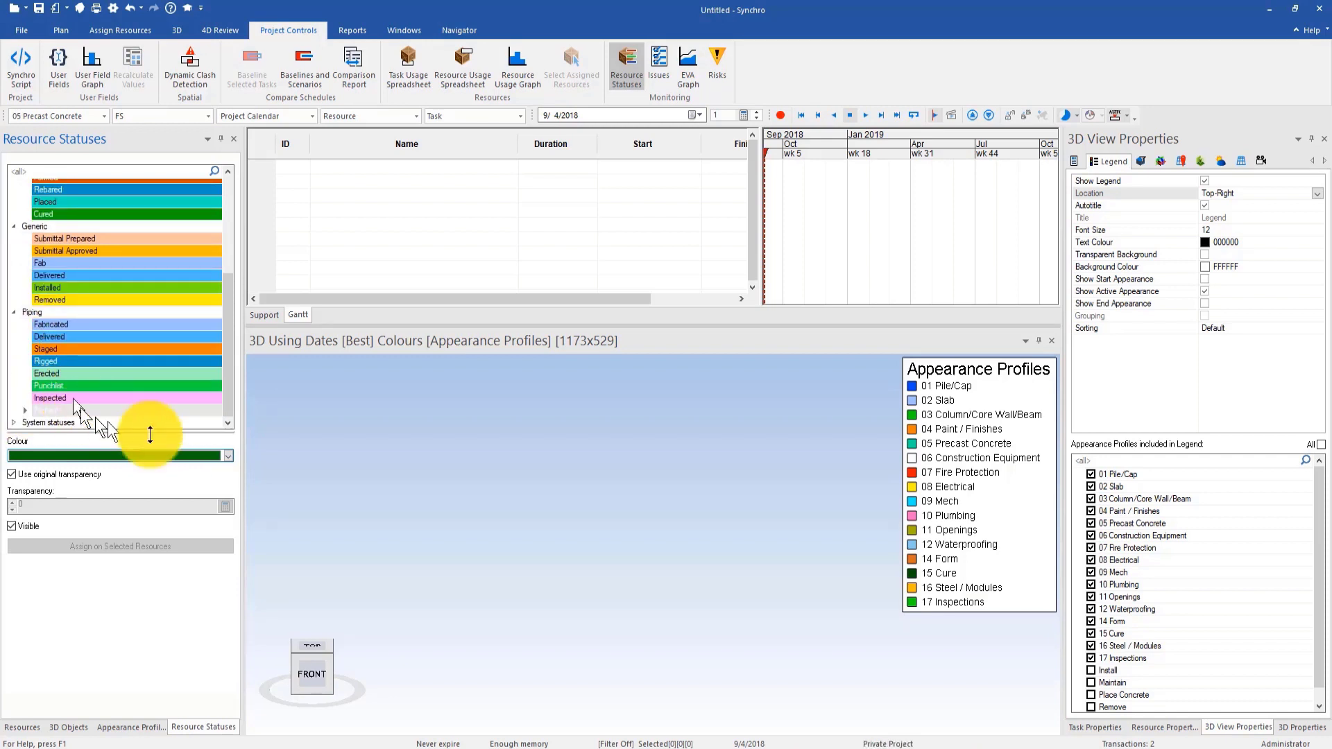
scroll(151, 412, "up", 5)
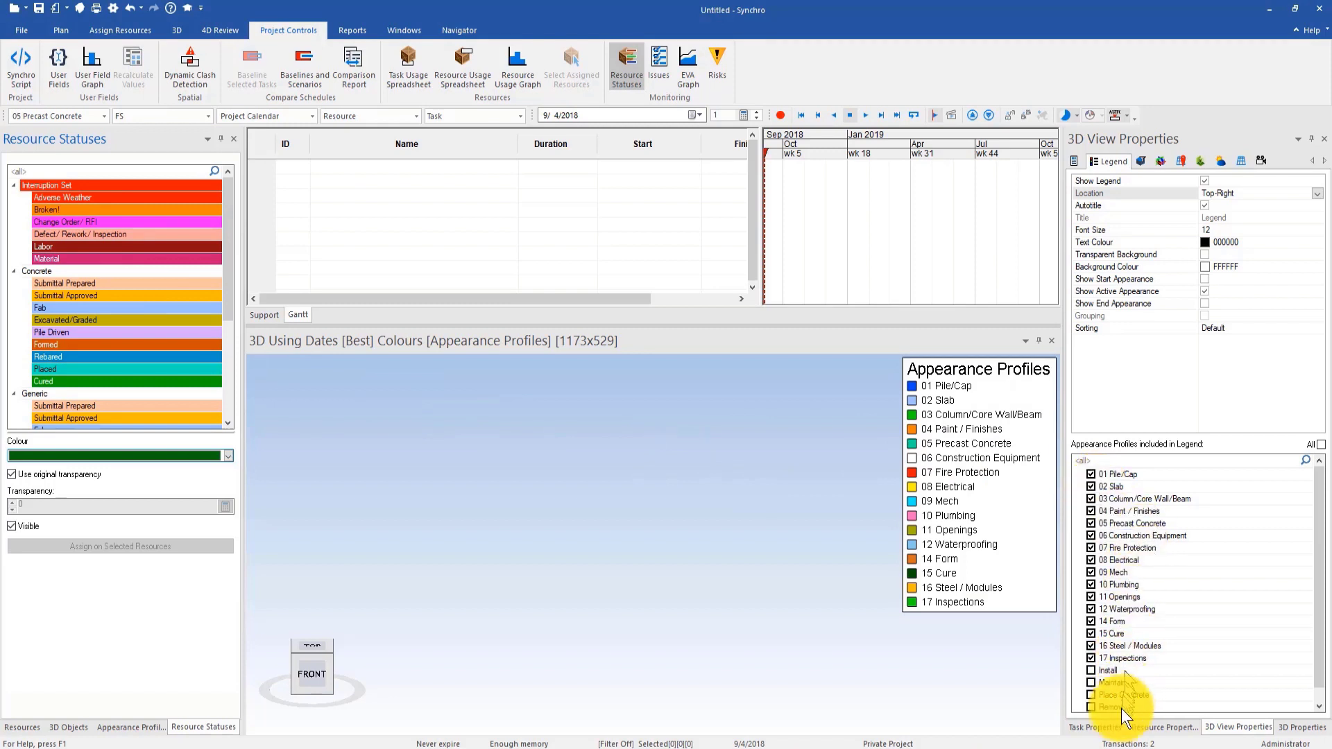
Set the 3D view's Colour Mode to Resource Statuses on the General tab.
left_click(1079, 162)
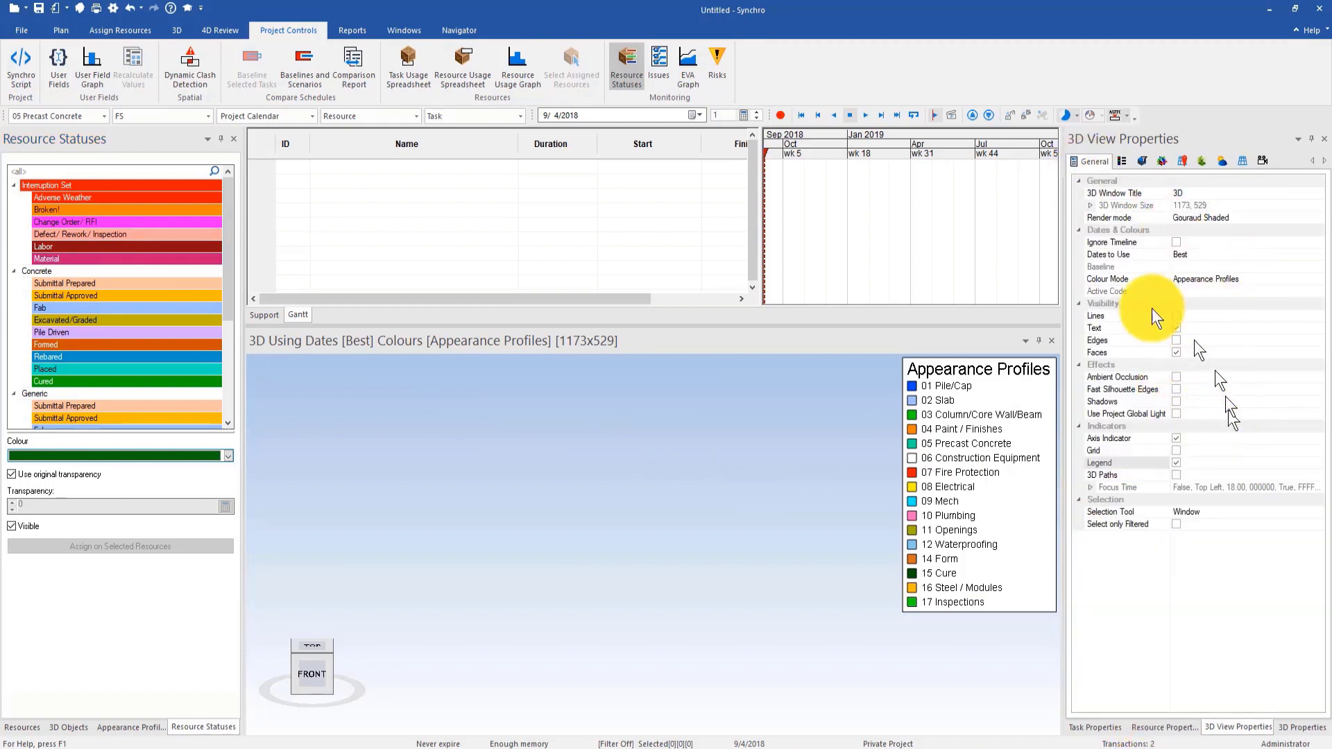
left_click(1129, 279)
left_click(1316, 279)
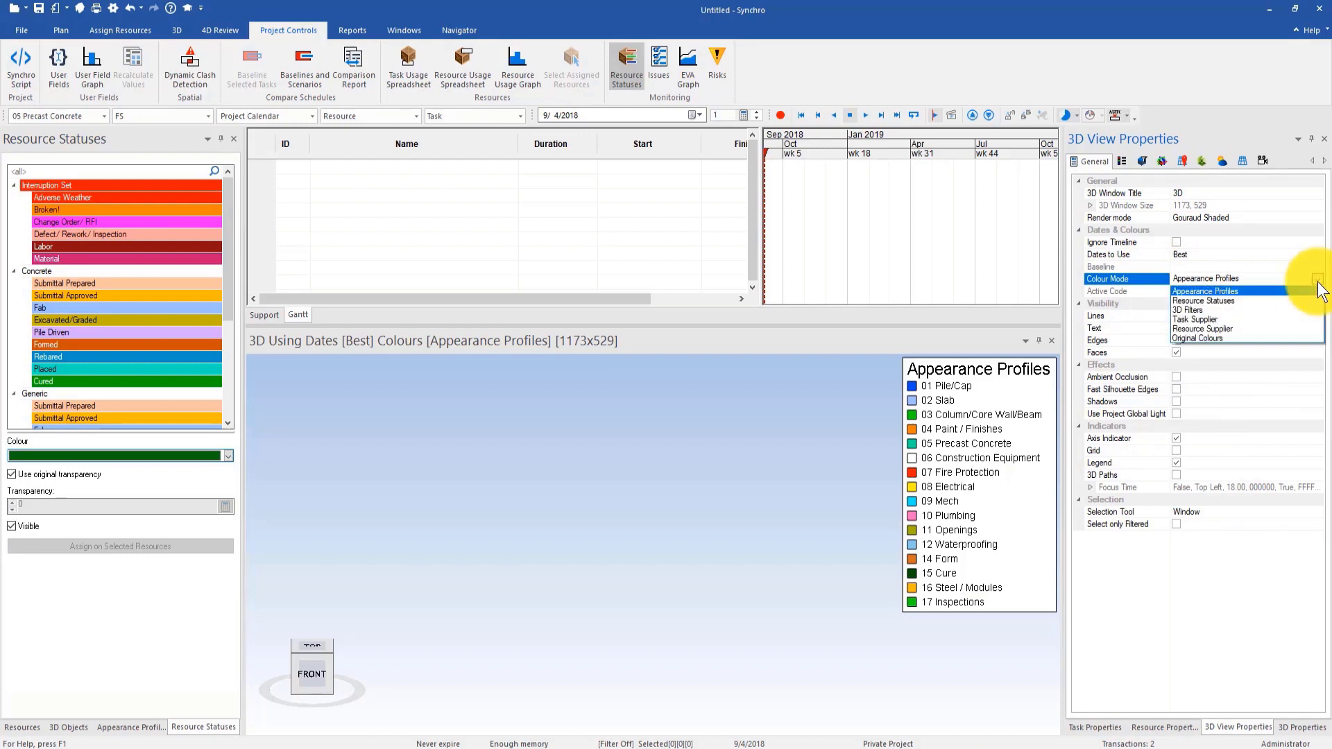
left_click(1308, 301)
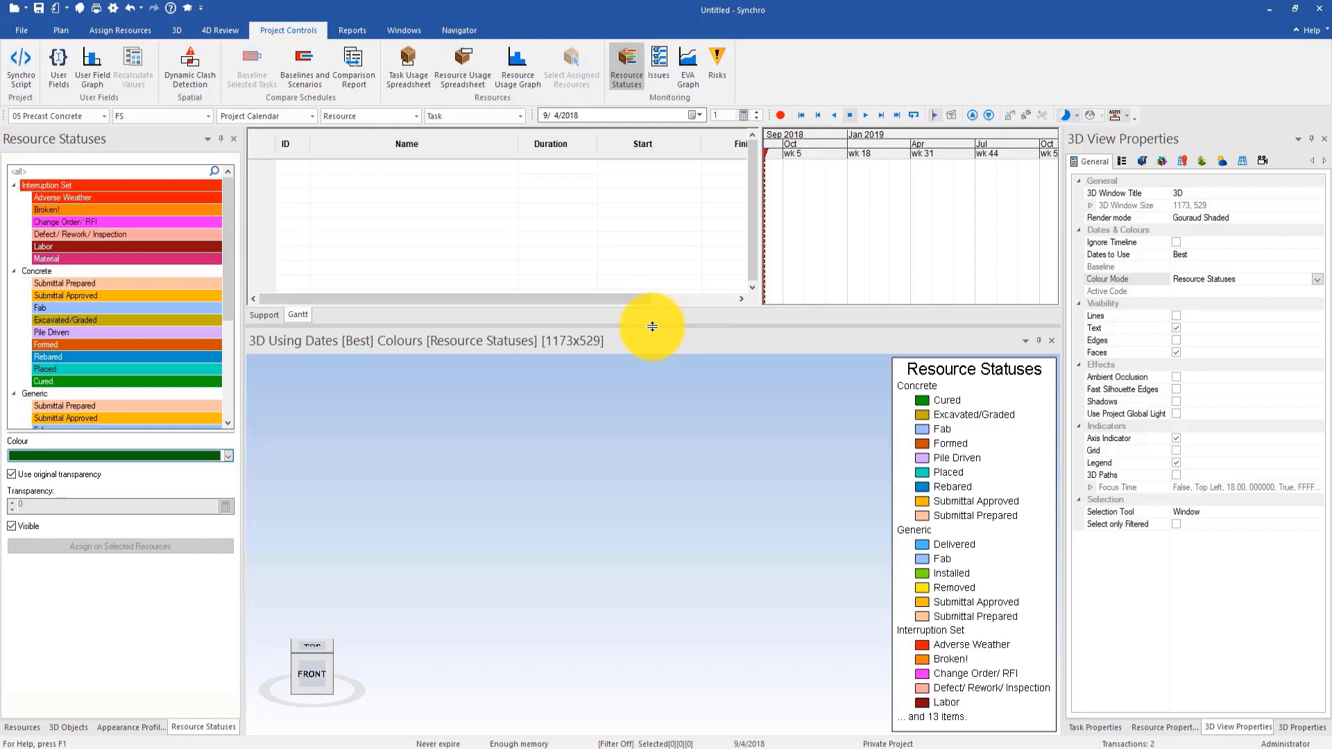
mouse_move(652, 326)
left_mouse_down()
mouse_move(647, 357)
mouse_move(655, 327)
left_mouse_up()
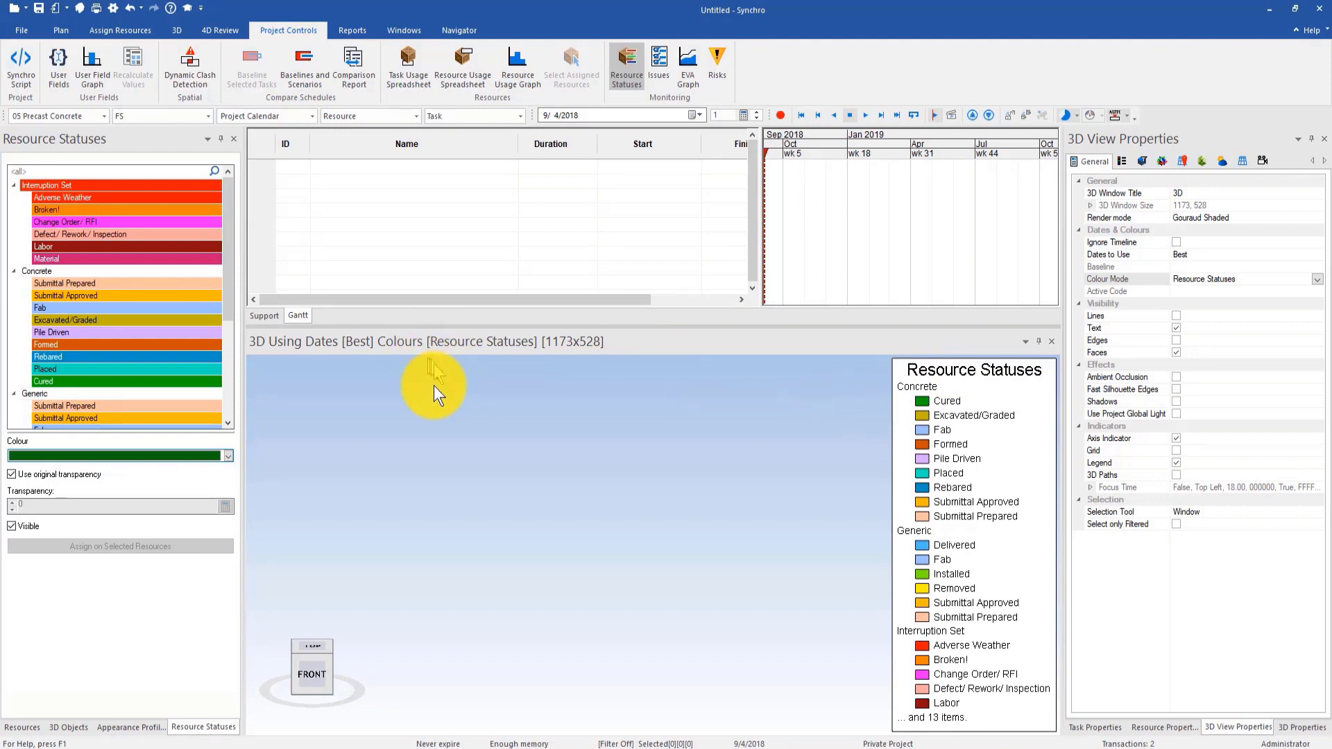
Close the Resource Statuses and Appearance Profiles panels.
left_click(36, 726)
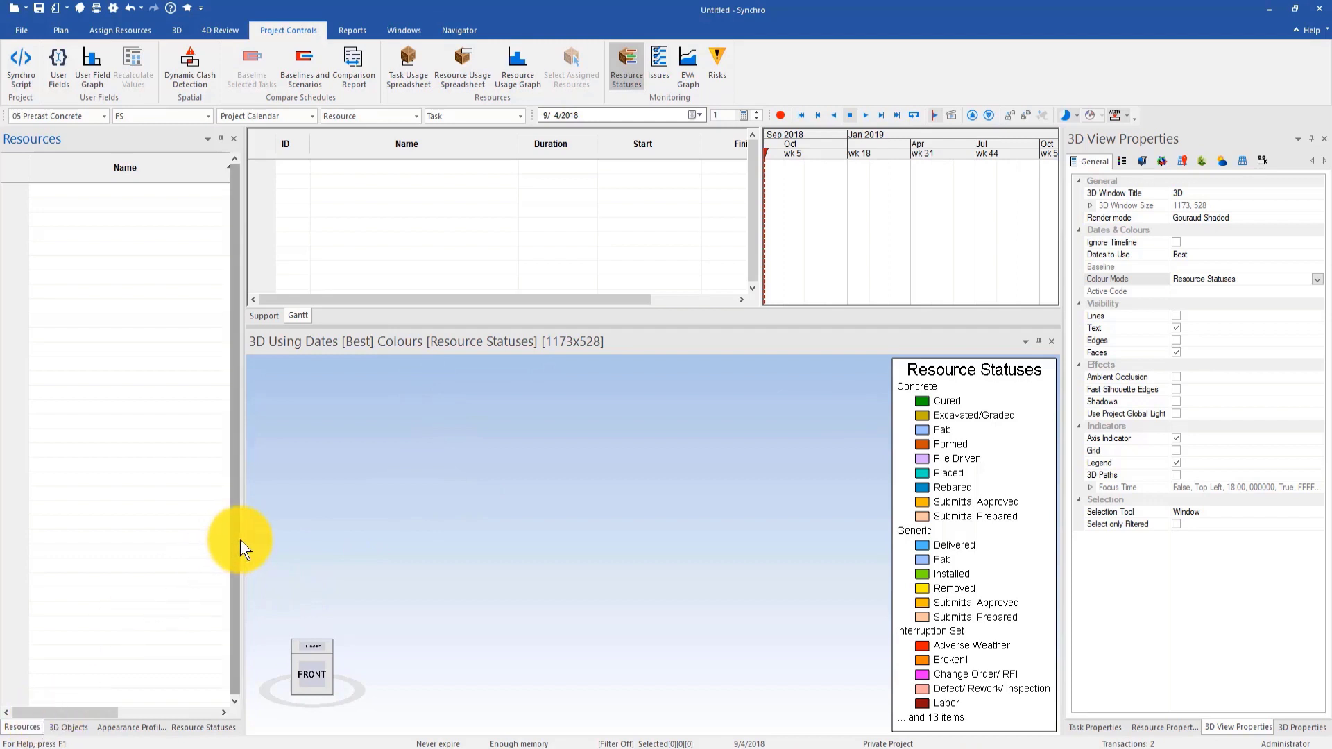
left_click(199, 725)
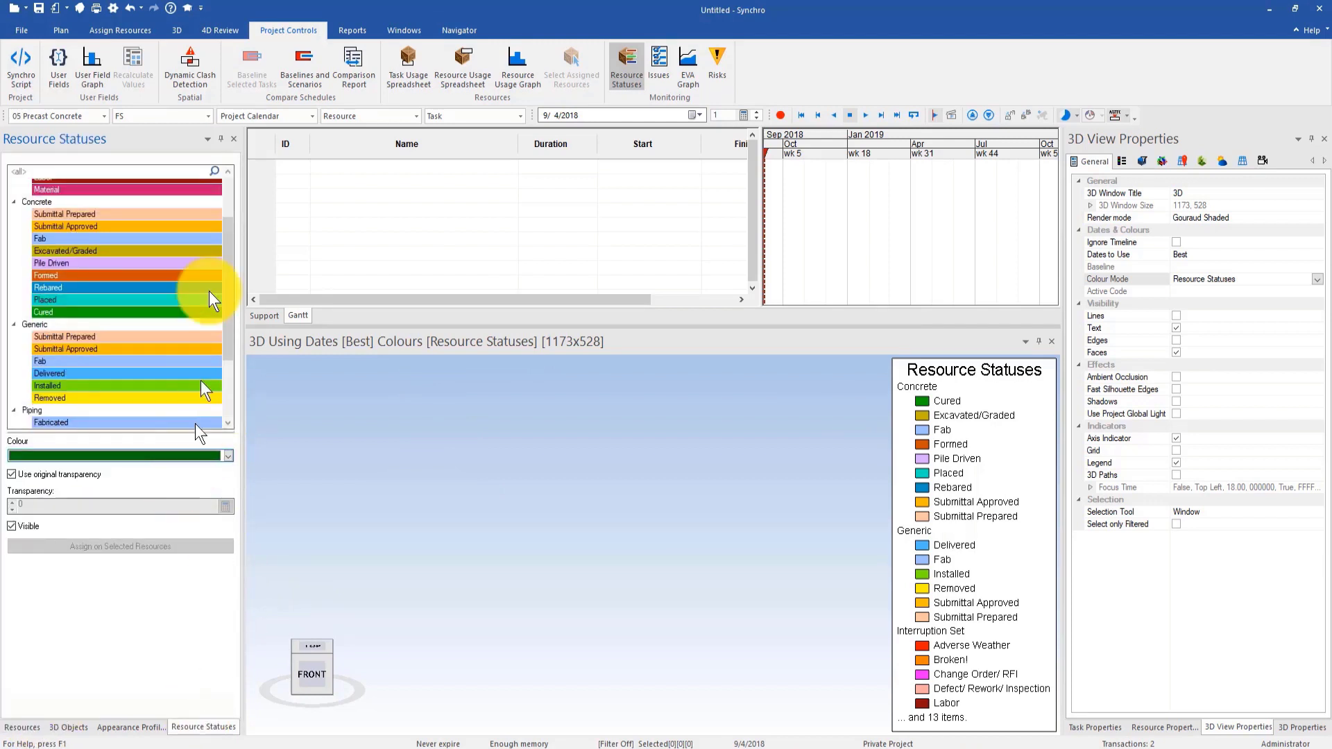
left_click(233, 139)
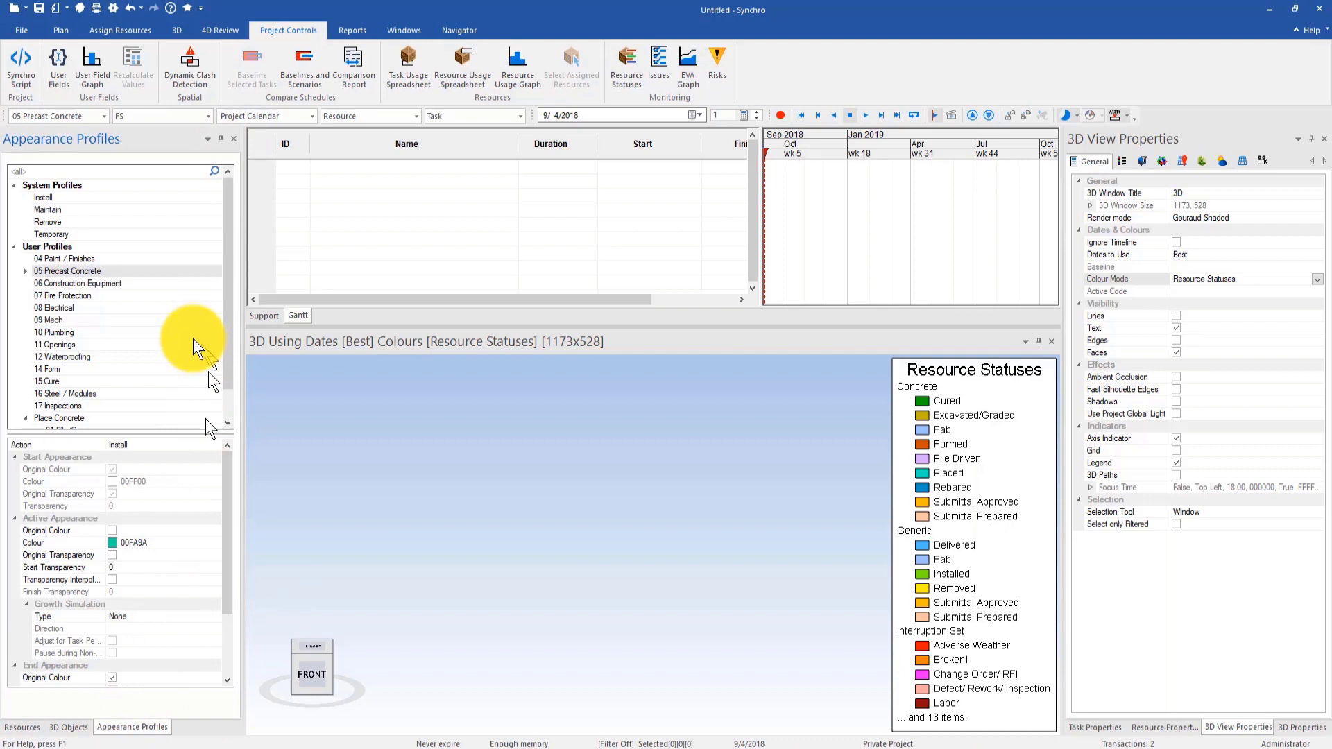
left_click(234, 139)
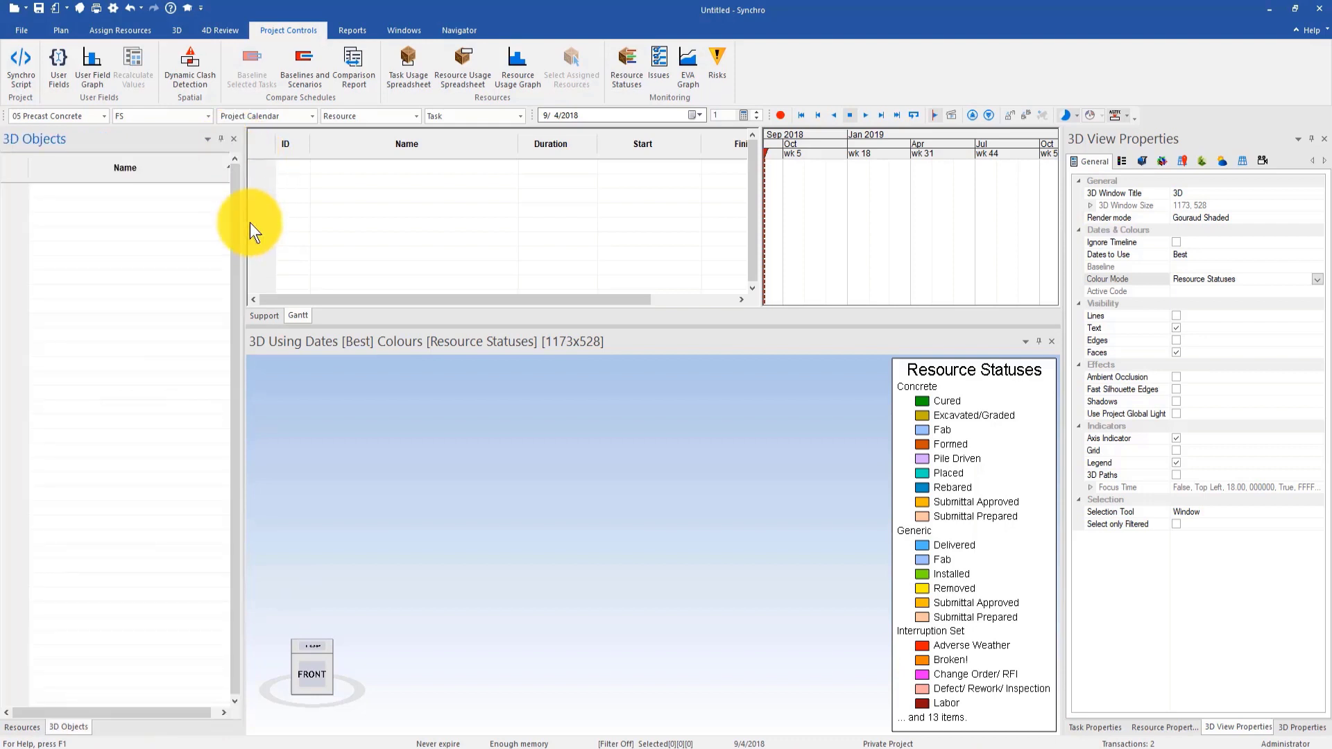
Start a Synchro project import from Synchro Project Template.sp.
left_click(24, 32)
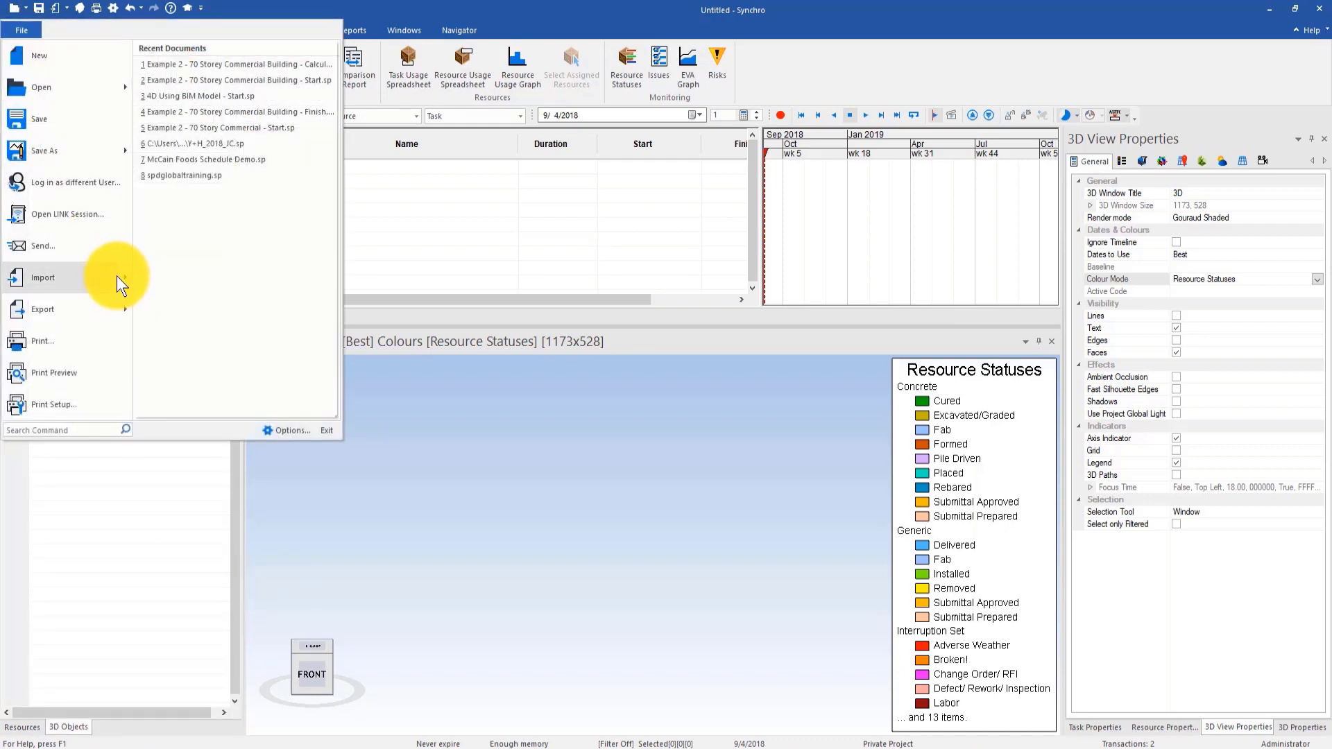
mouse_move(117, 276)
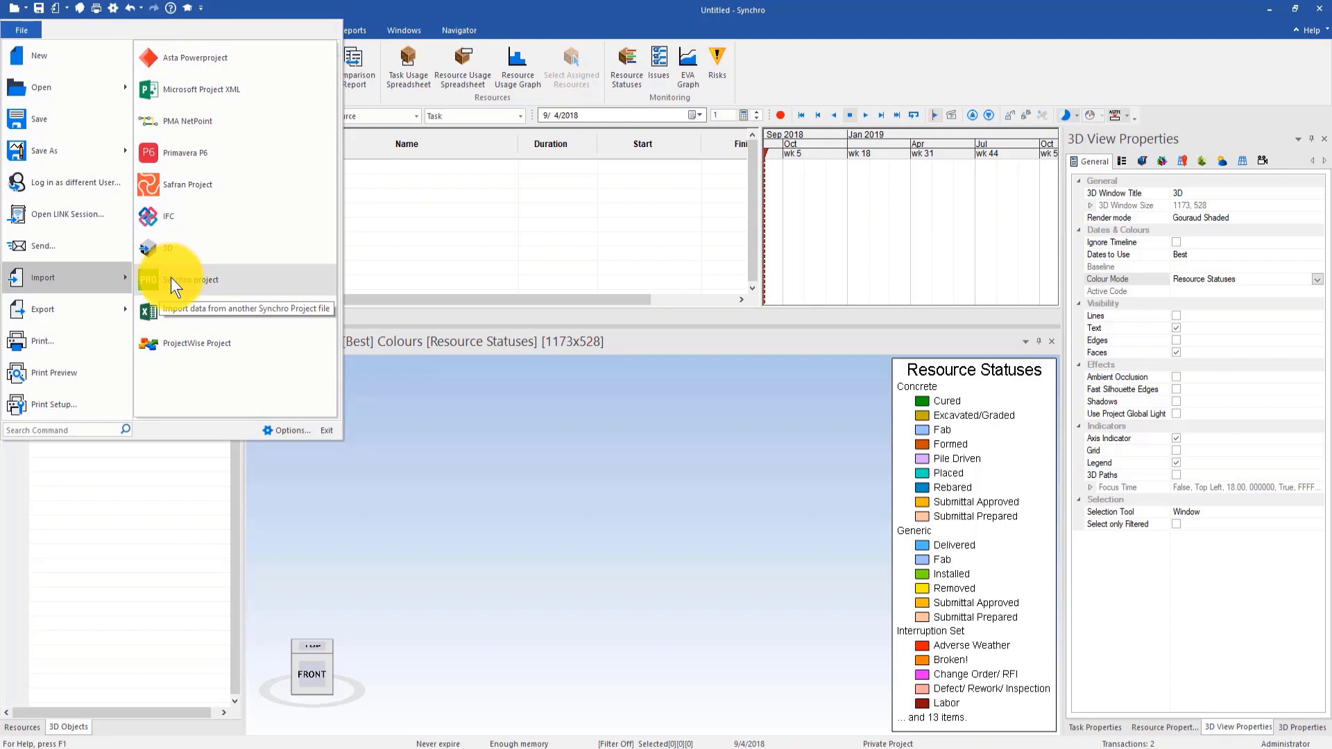
left_click(206, 287)
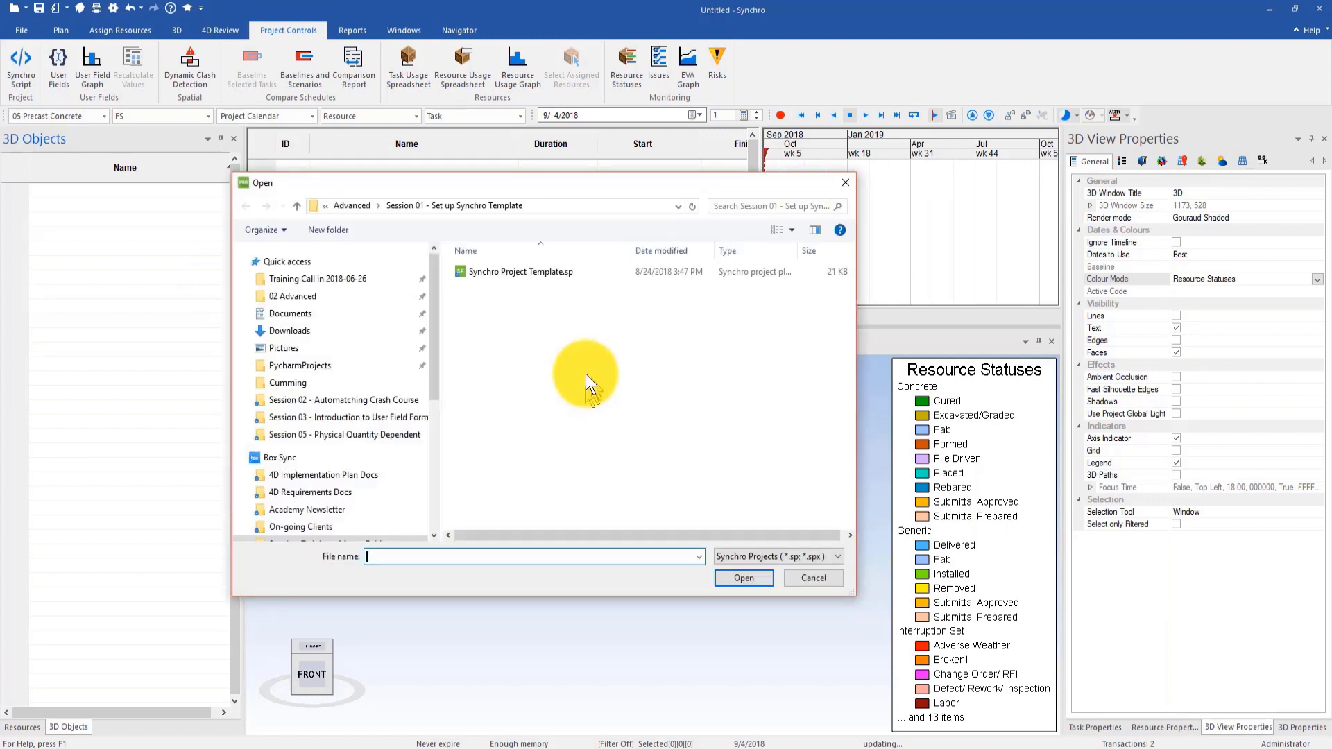
double_click(531, 276)
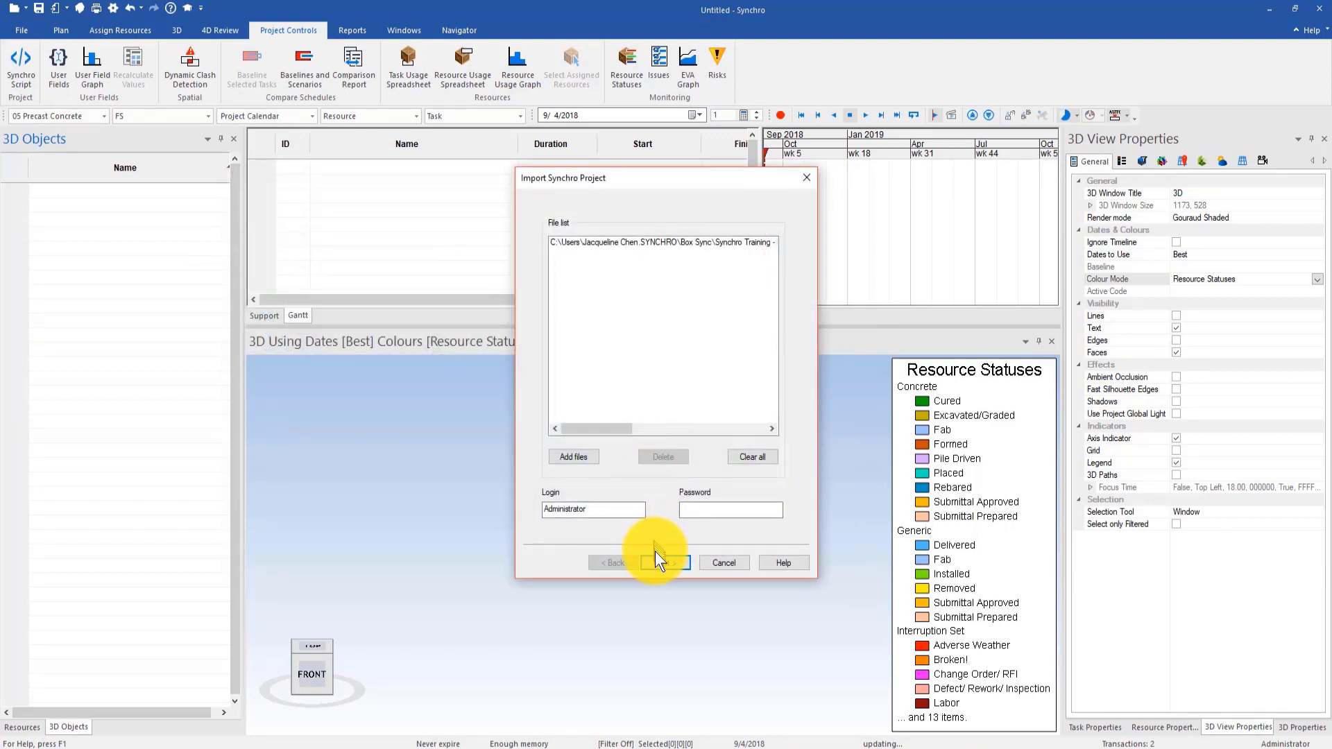
left_click(661, 559)
Skip all objects except Resources and Costs, which are set to Import, and run the import.
left_click(619, 514)
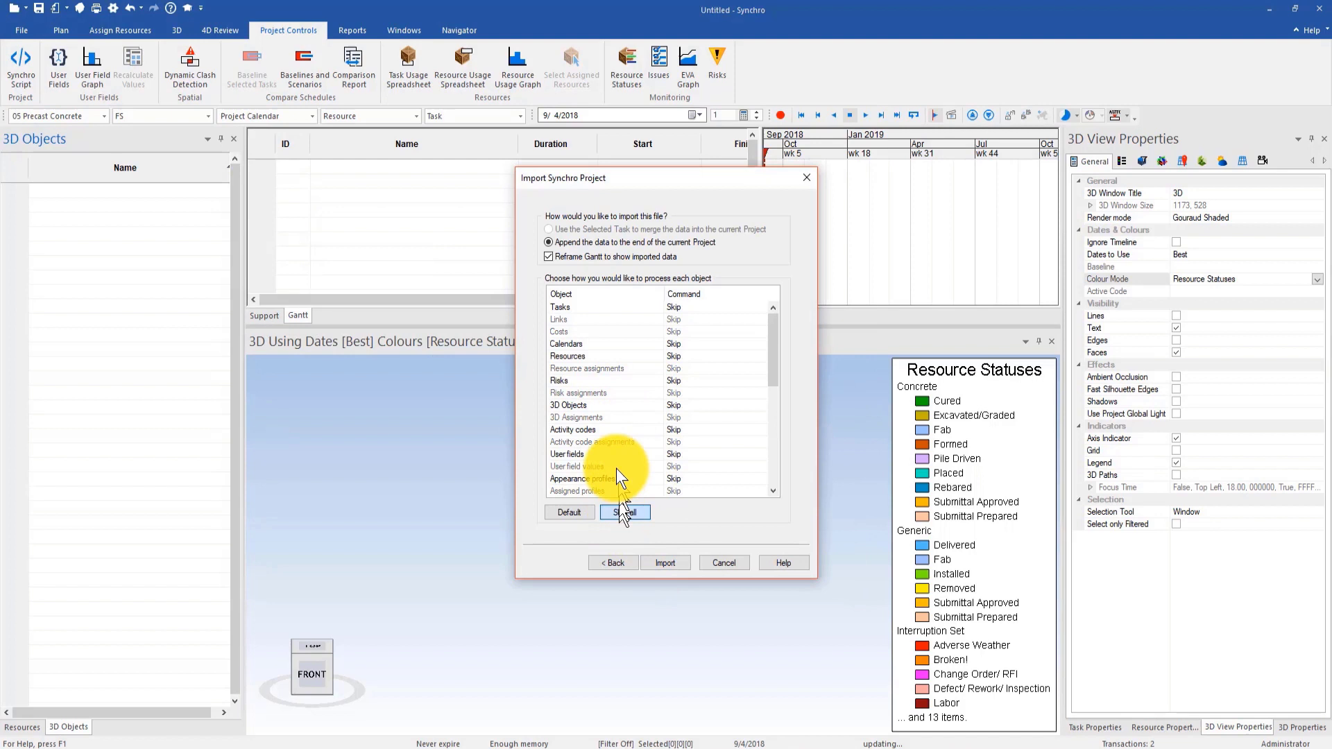
scroll(615, 460, "down", 5)
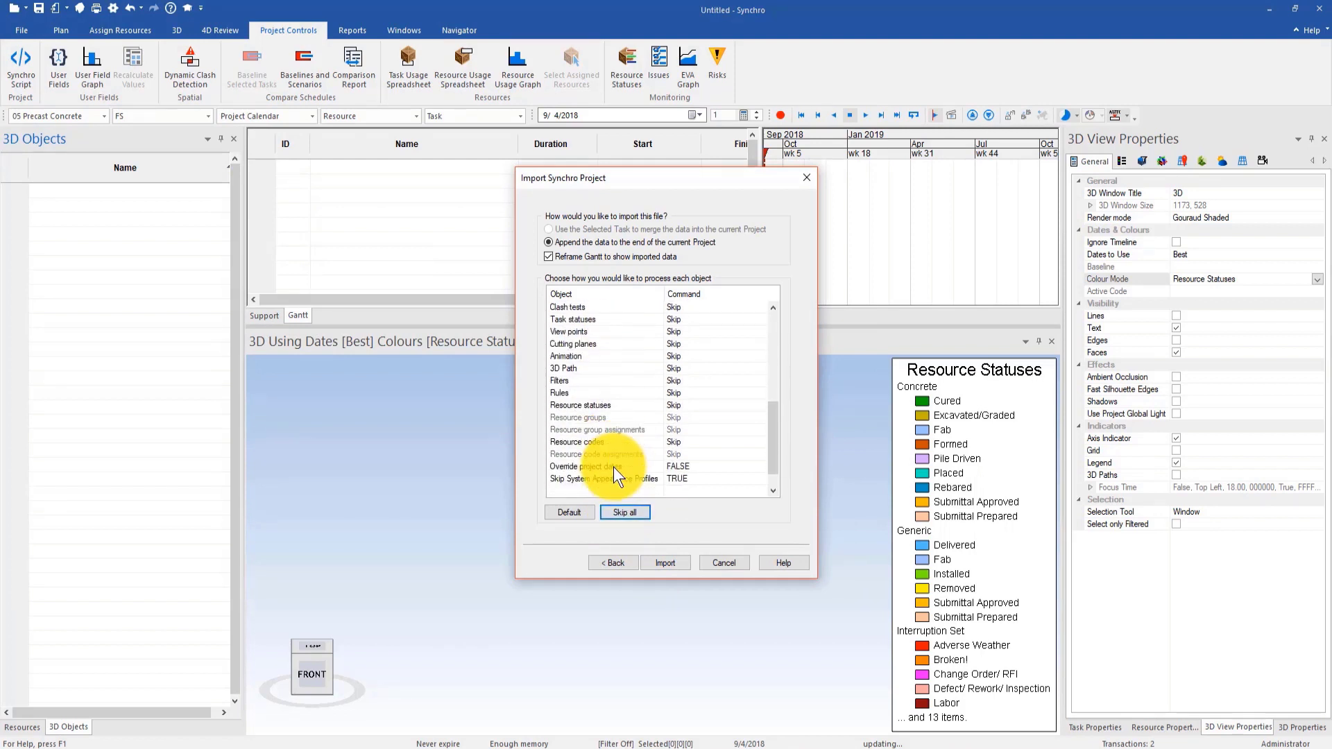
scroll(631, 456, "up", 3)
scroll(632, 458, "up", 2)
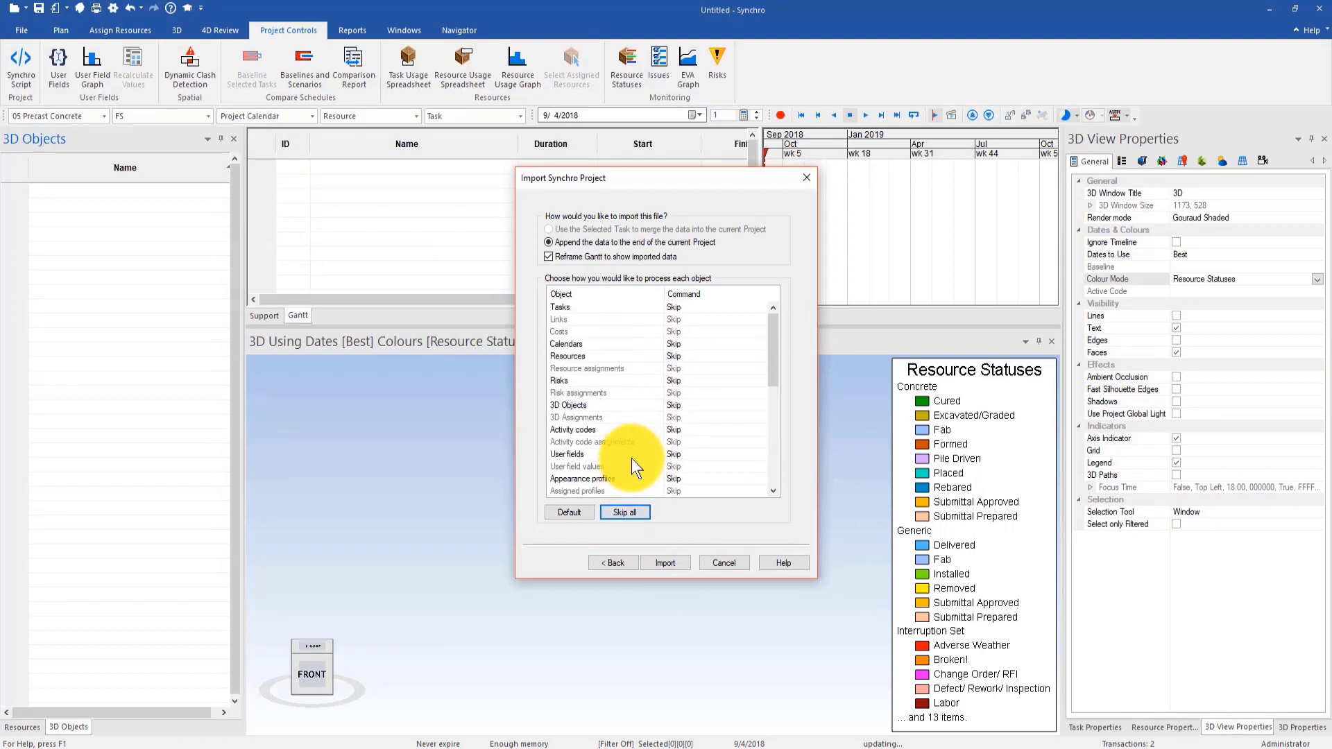
left_click(641, 357)
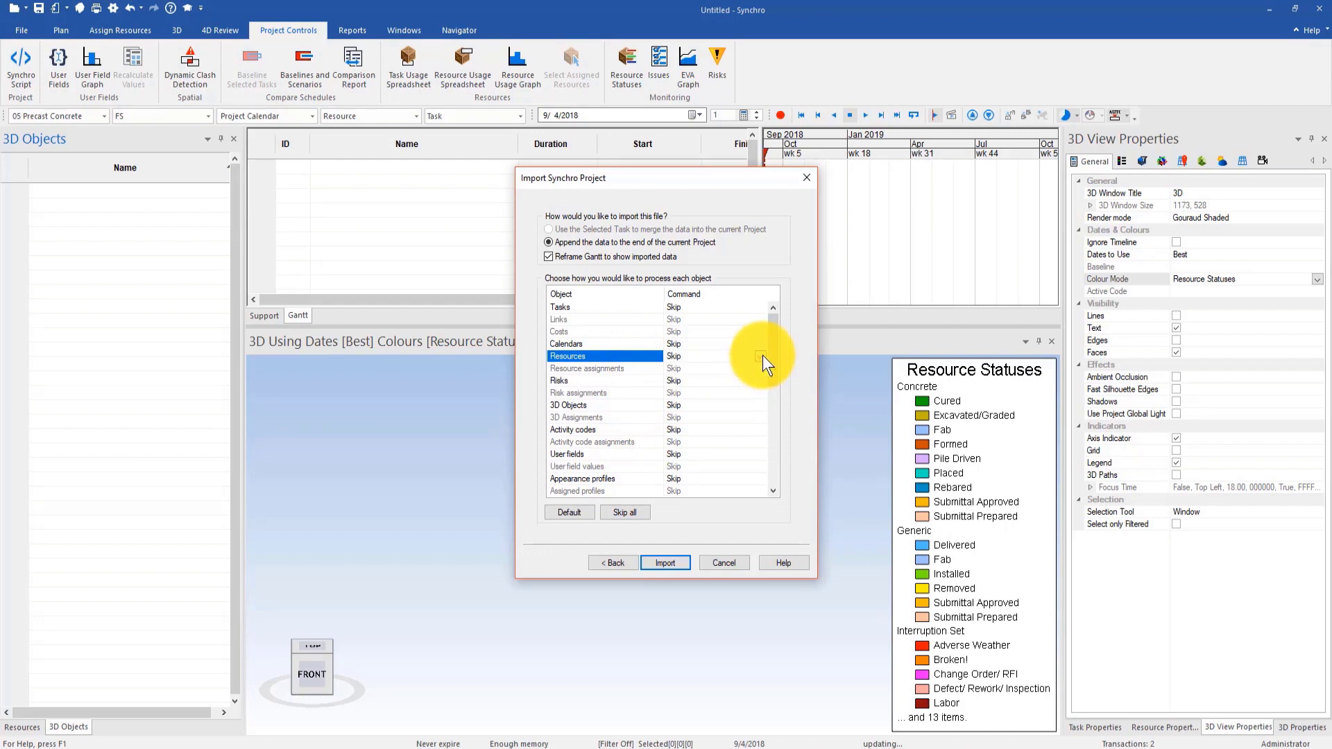
left_click(763, 355)
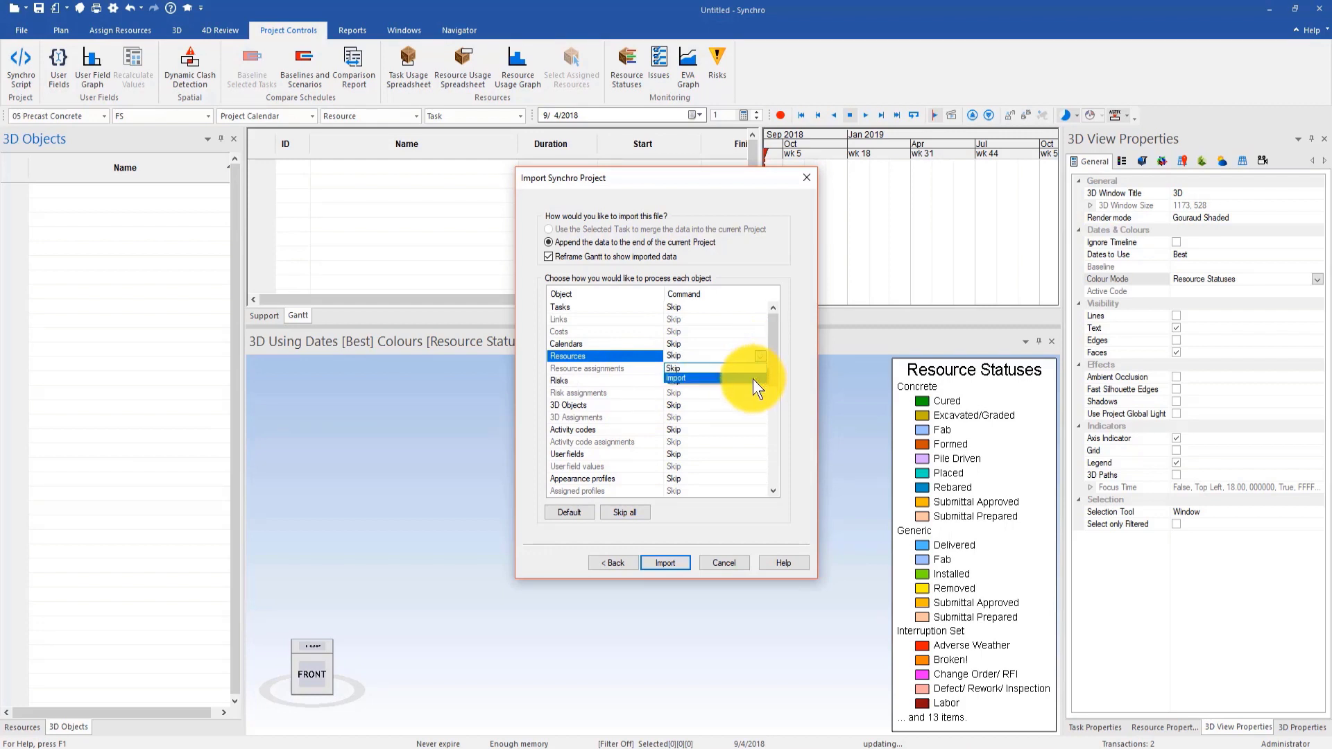
left_click(752, 379)
left_click(634, 332)
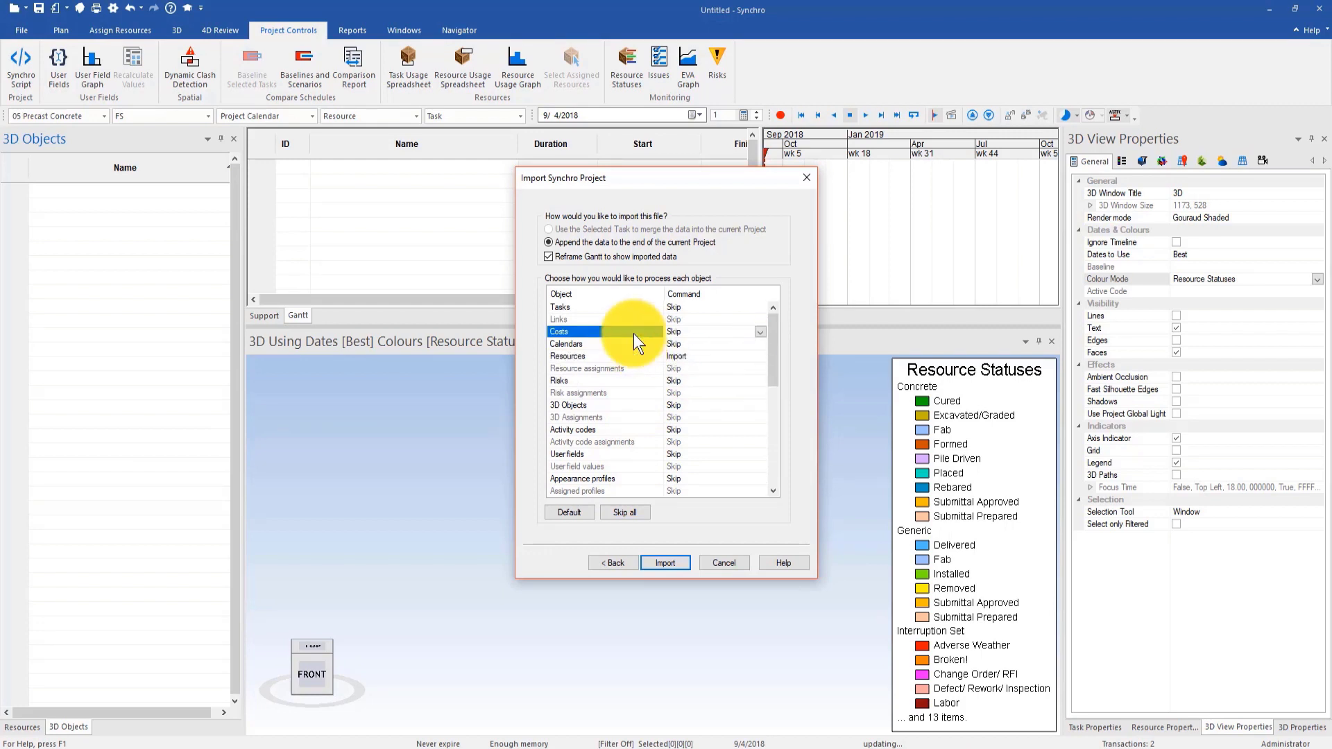
left_click(763, 330)
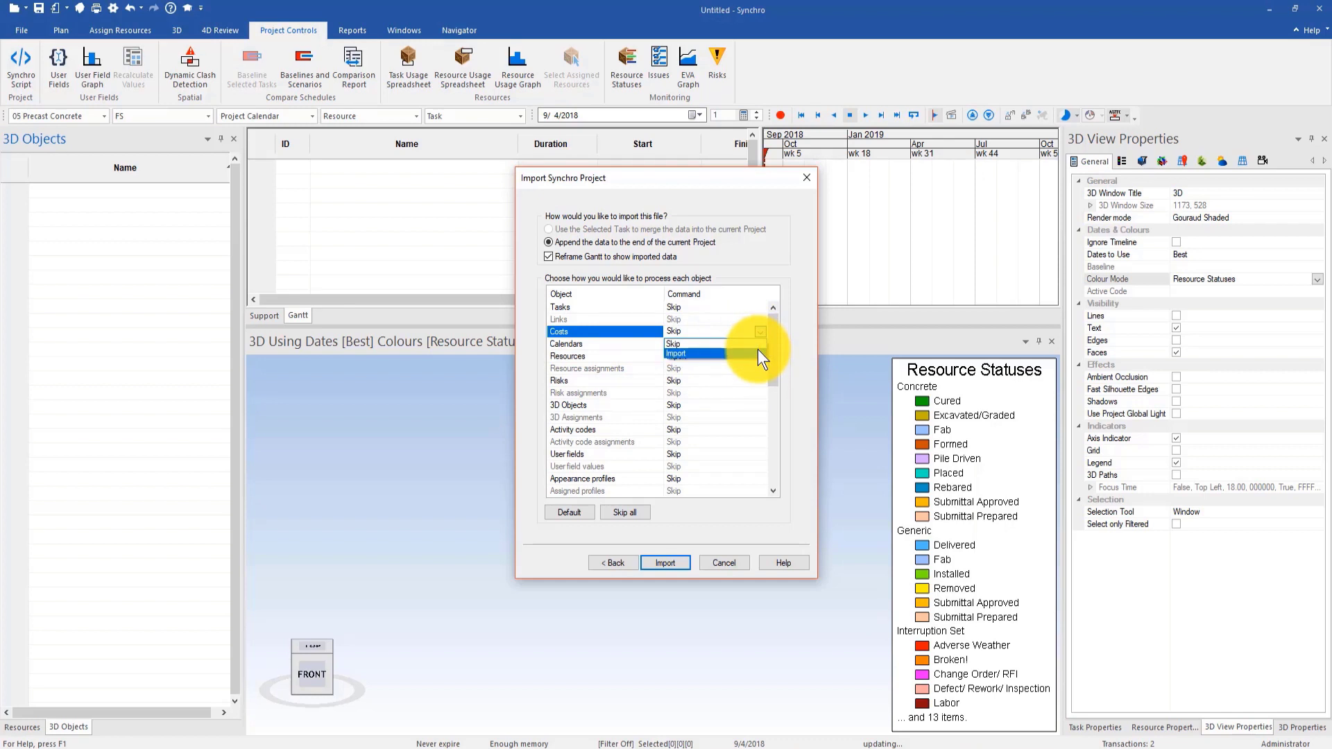
left_click(757, 353)
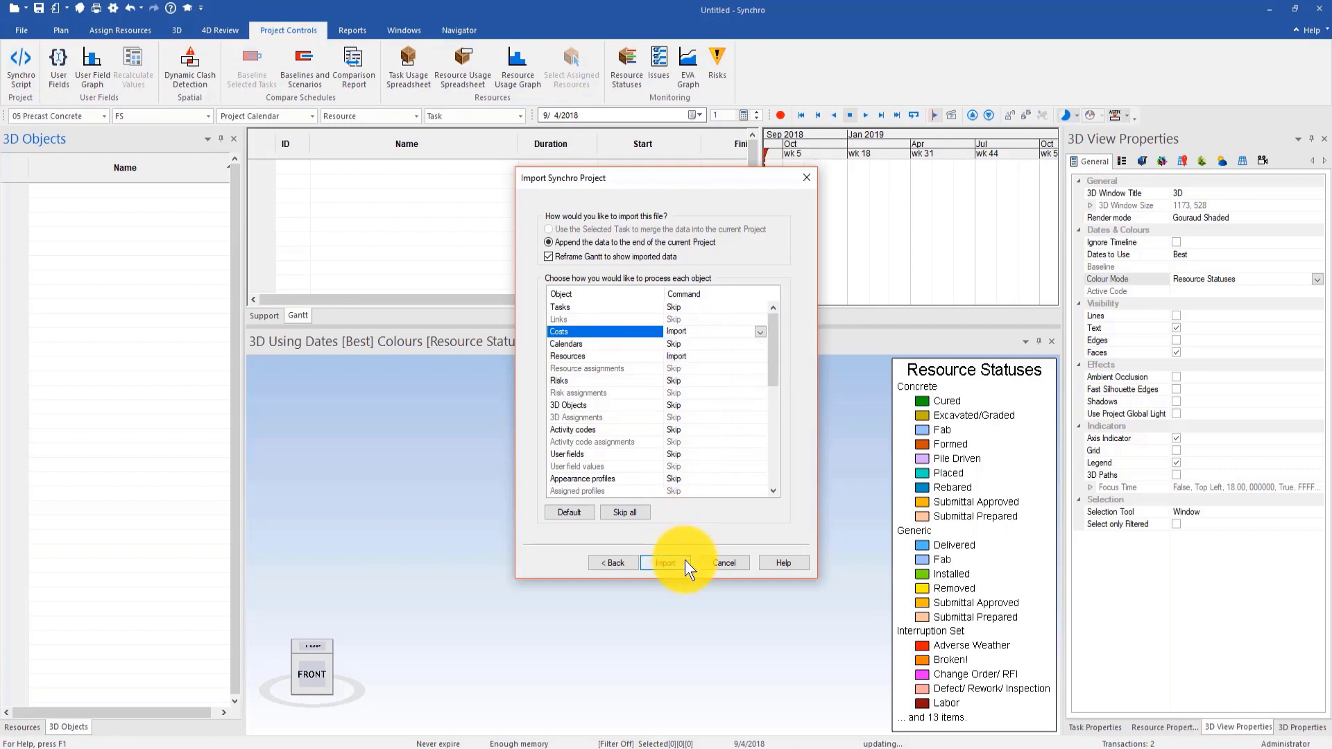
left_click(665, 562)
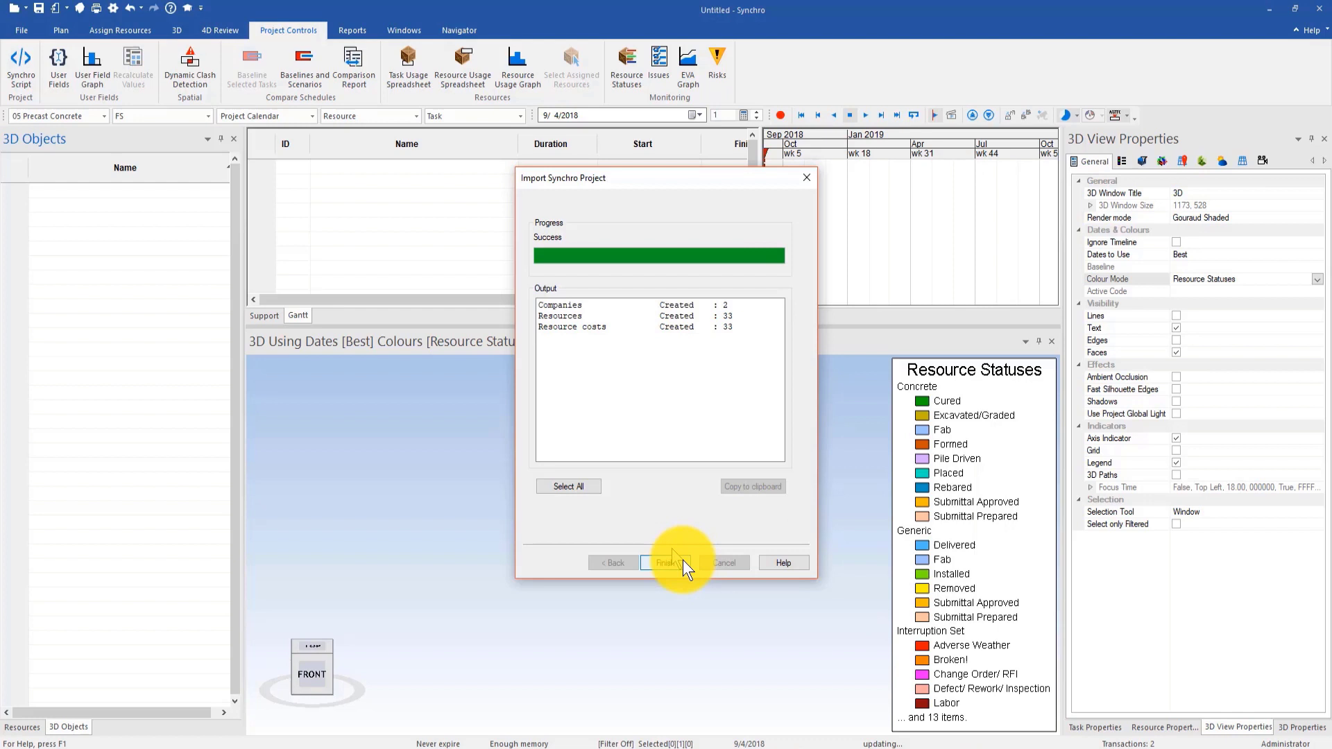
Show a widened Resources pane with a narrower Name column and the Human and Equipment groups expanded.
left_click(681, 563)
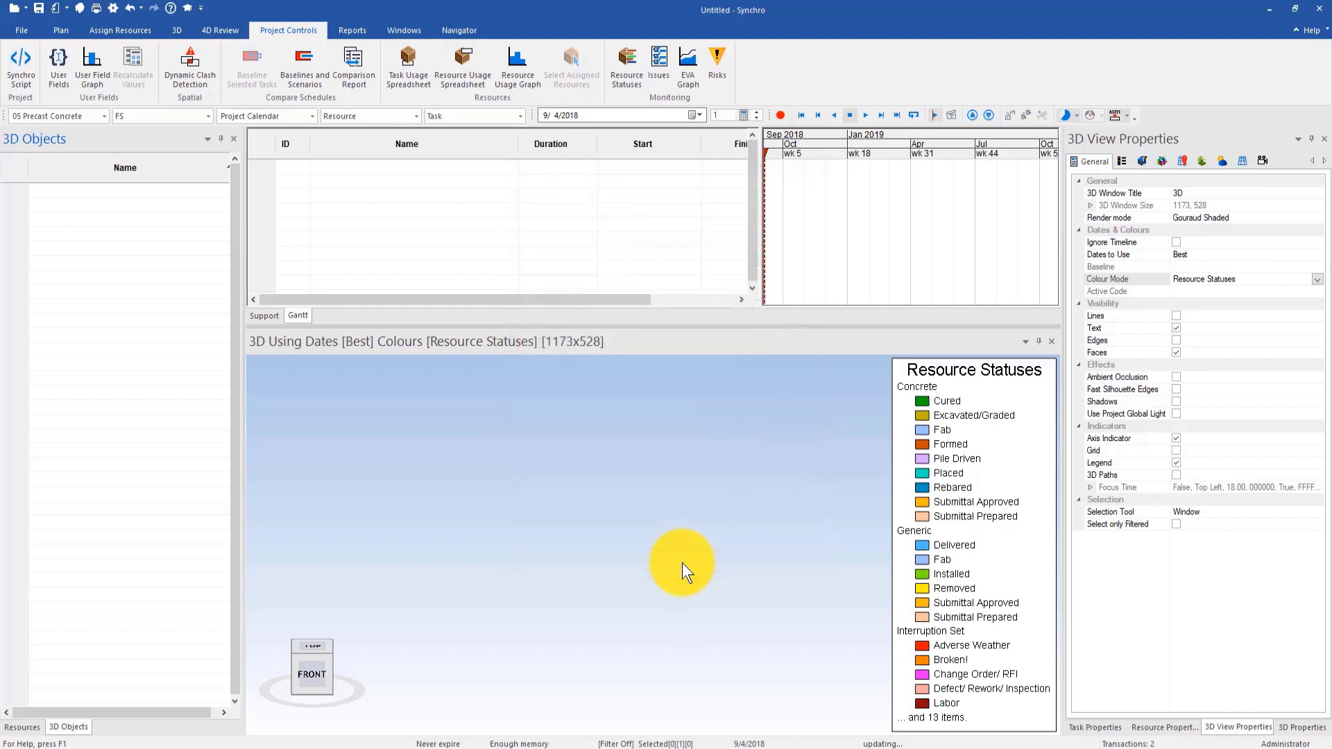
left_click(22, 727)
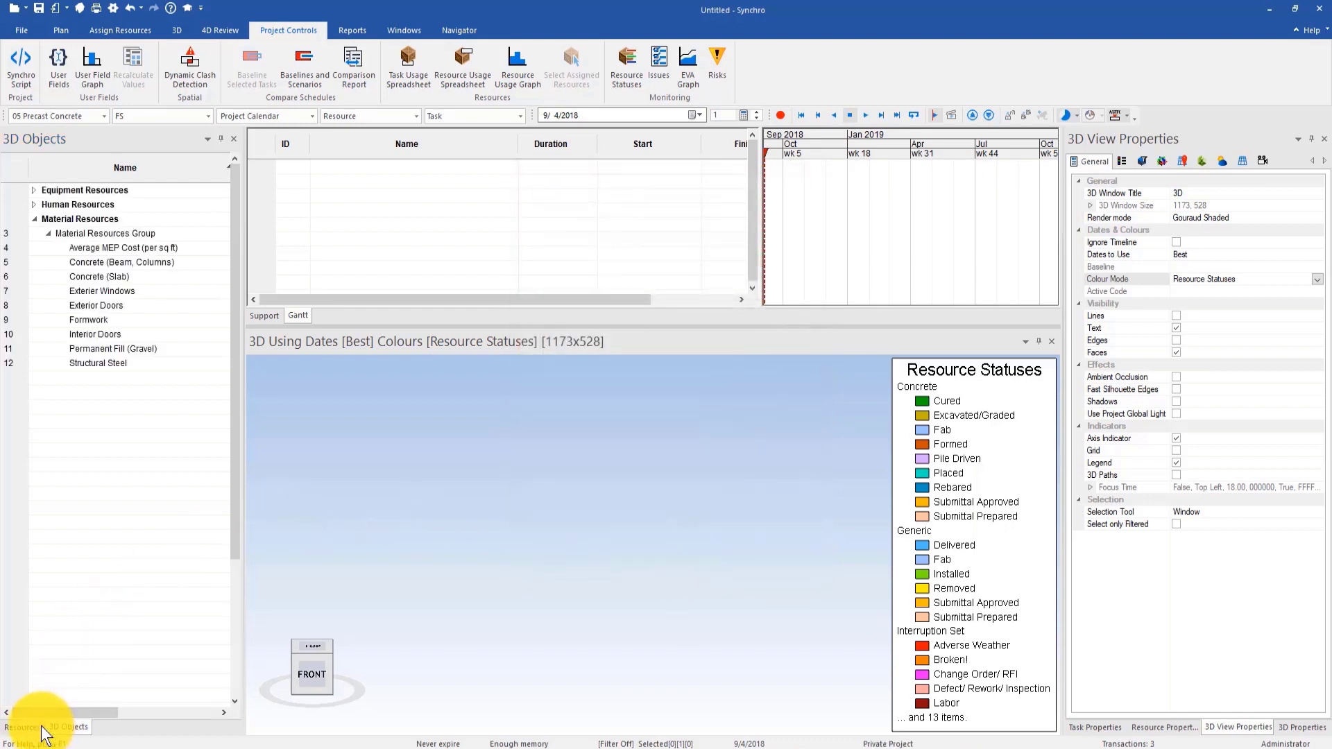
left_click_drag(245, 469, 590, 497)
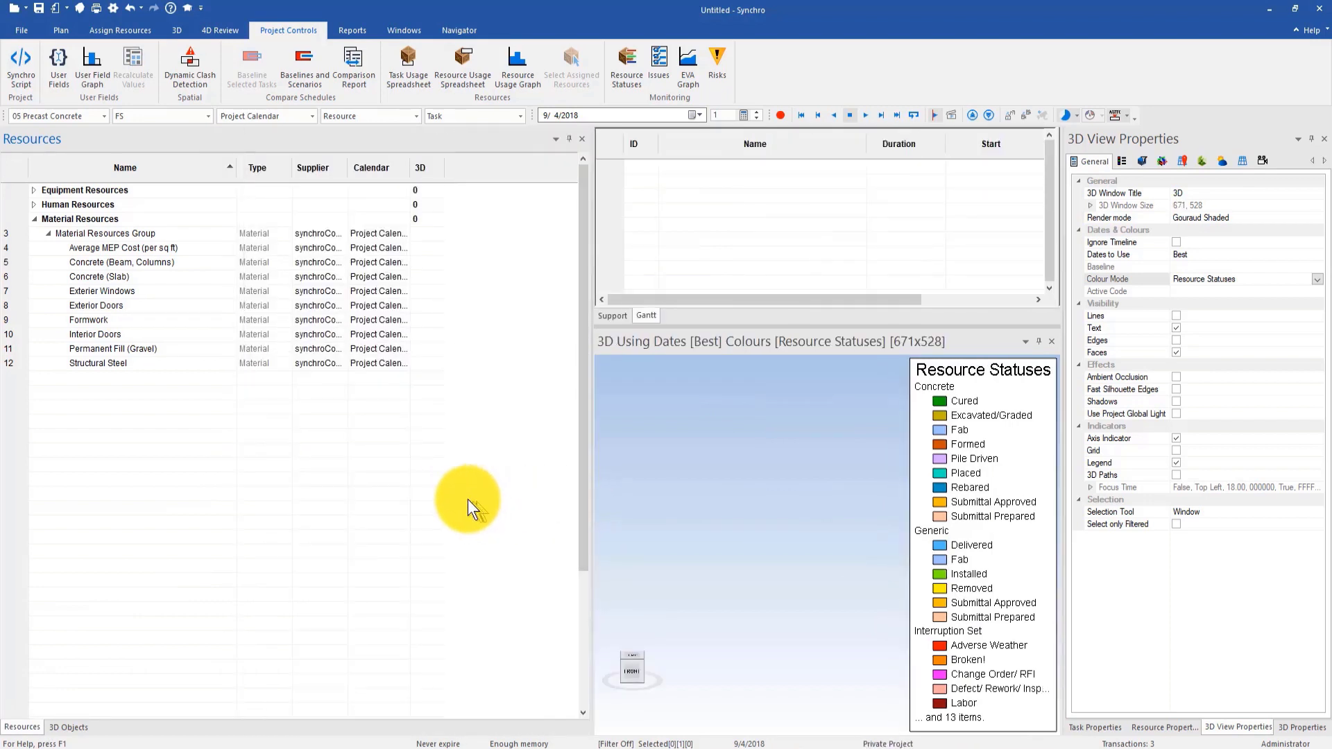
left_click_drag(237, 179, 212, 180)
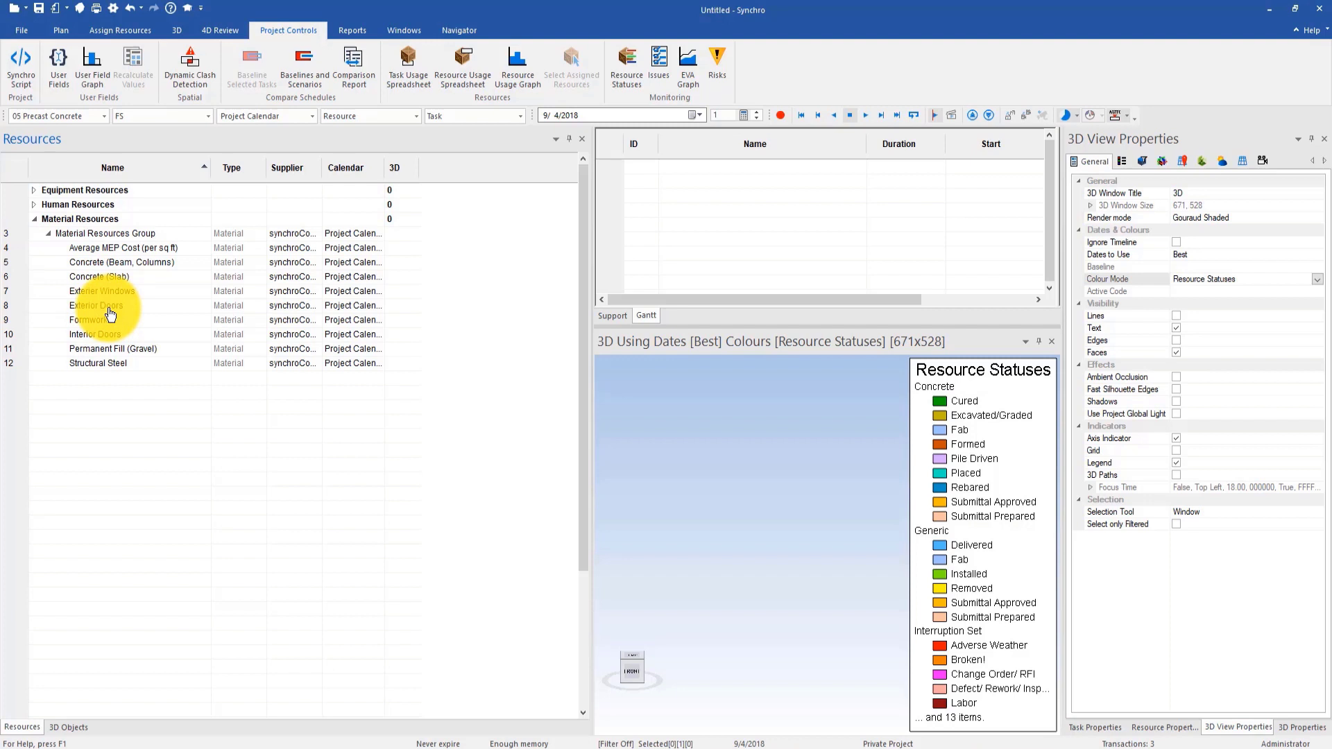
left_click(35, 203)
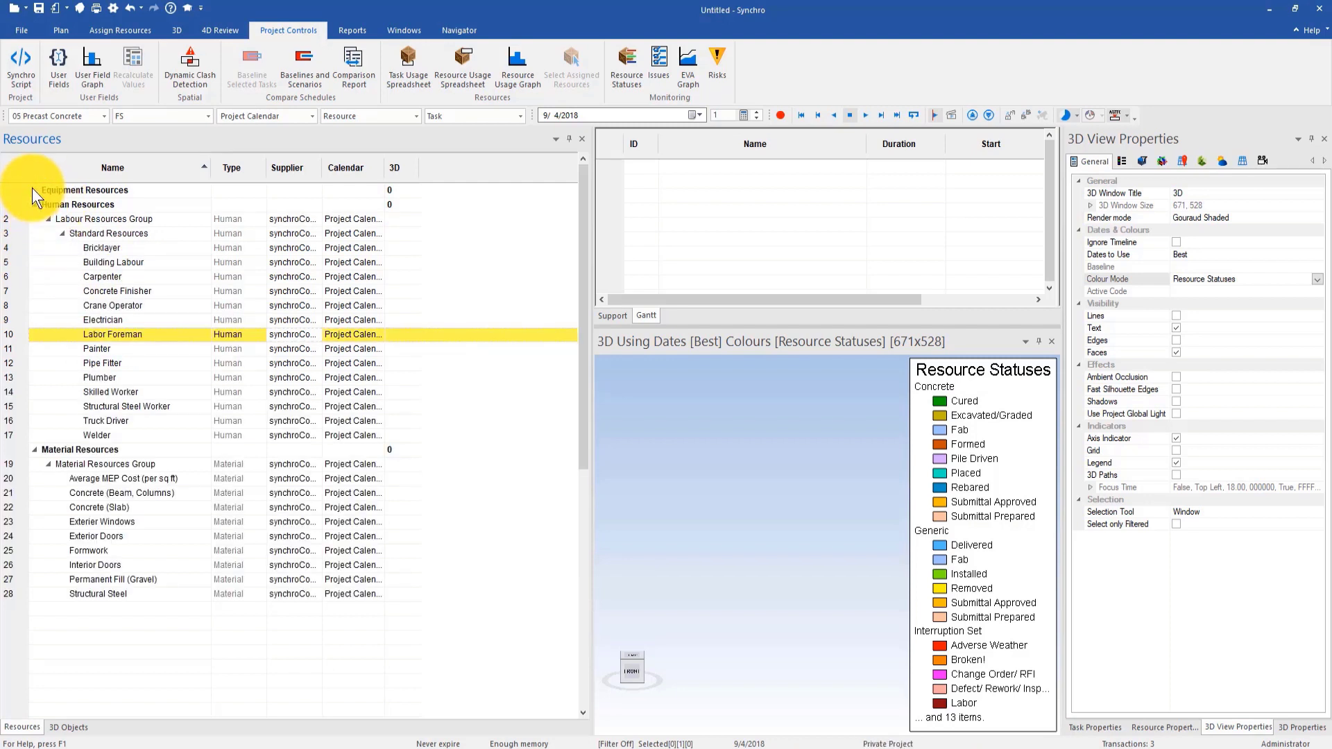
left_click(35, 190)
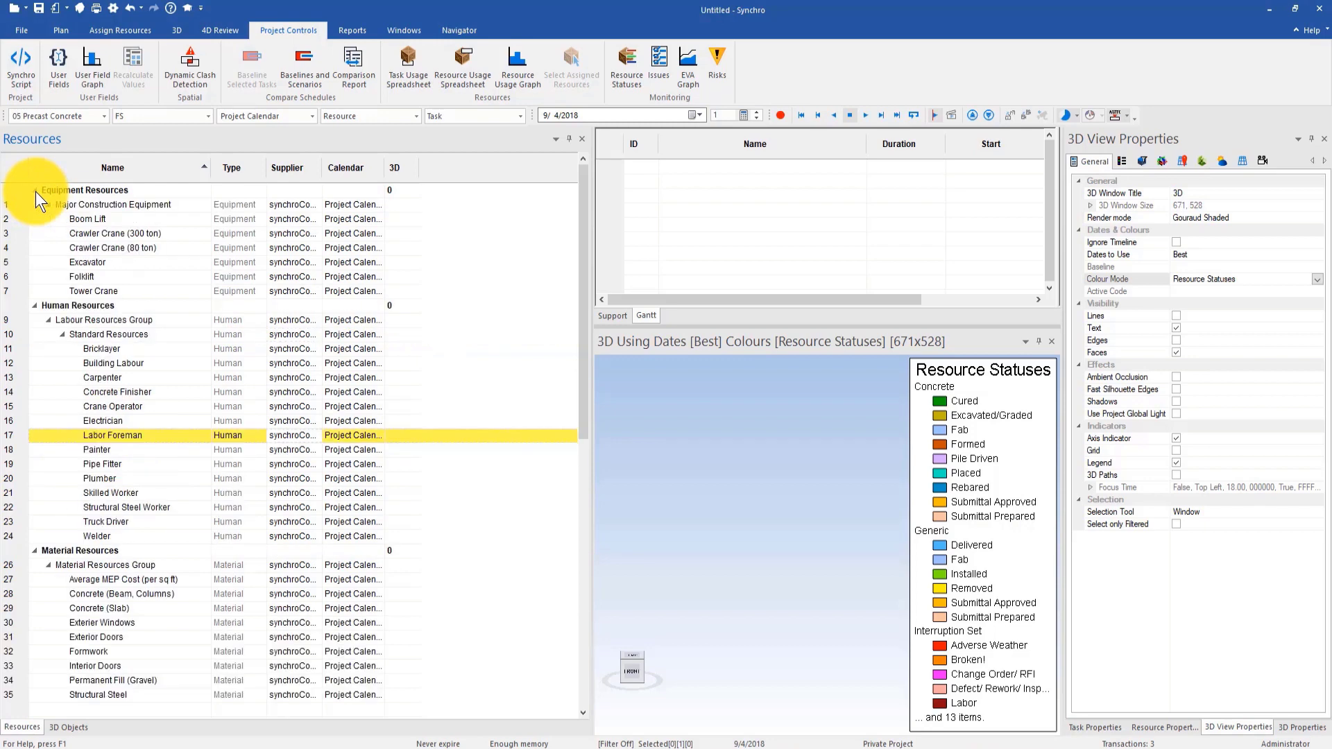
In Customise Columns, search 'cost' and add Cost and Cost Type to Selected Columns.
right_click(345, 174)
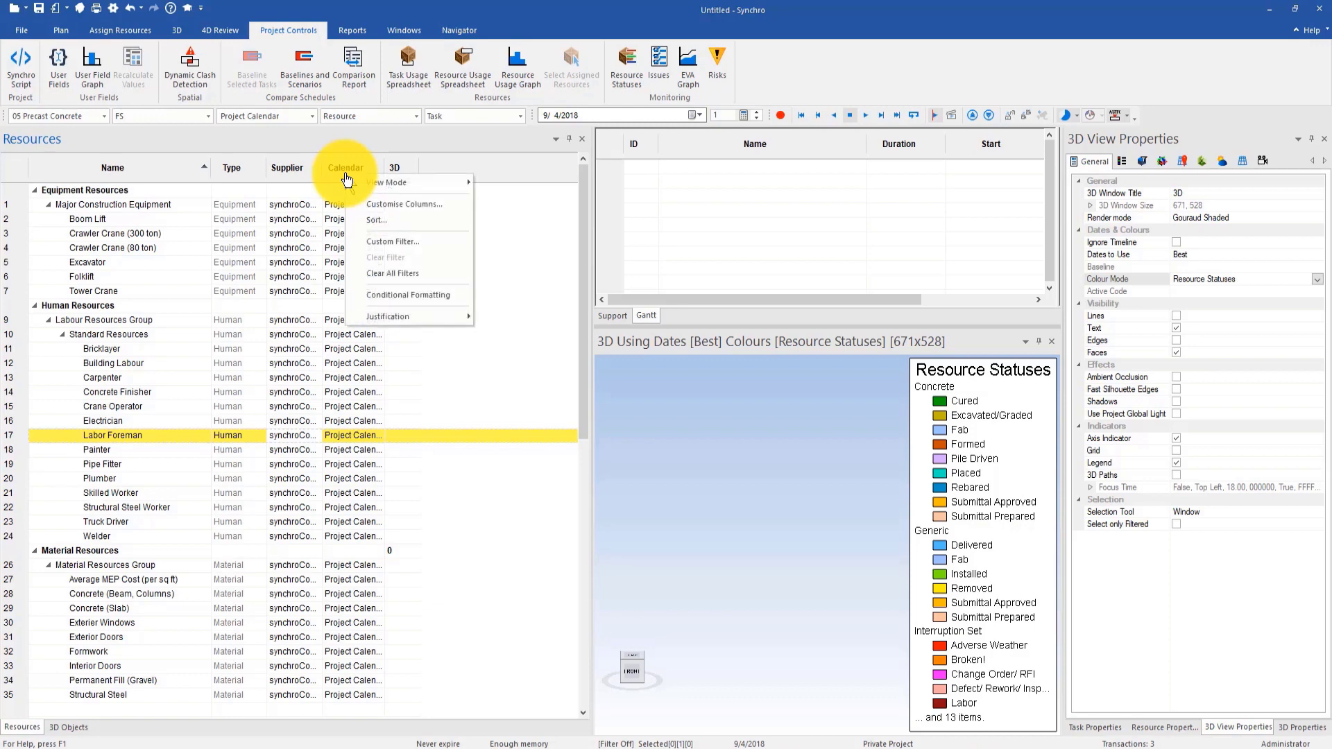
left_click(377, 208)
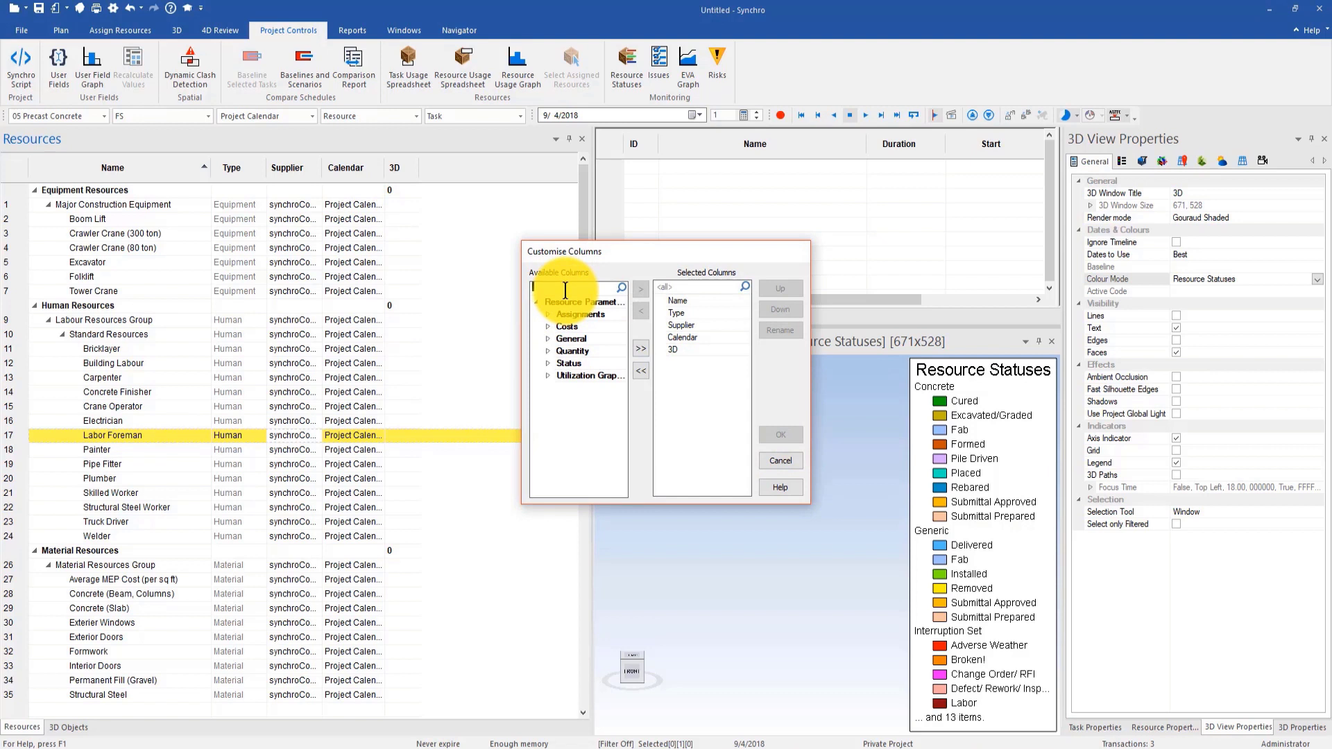
type("cost")
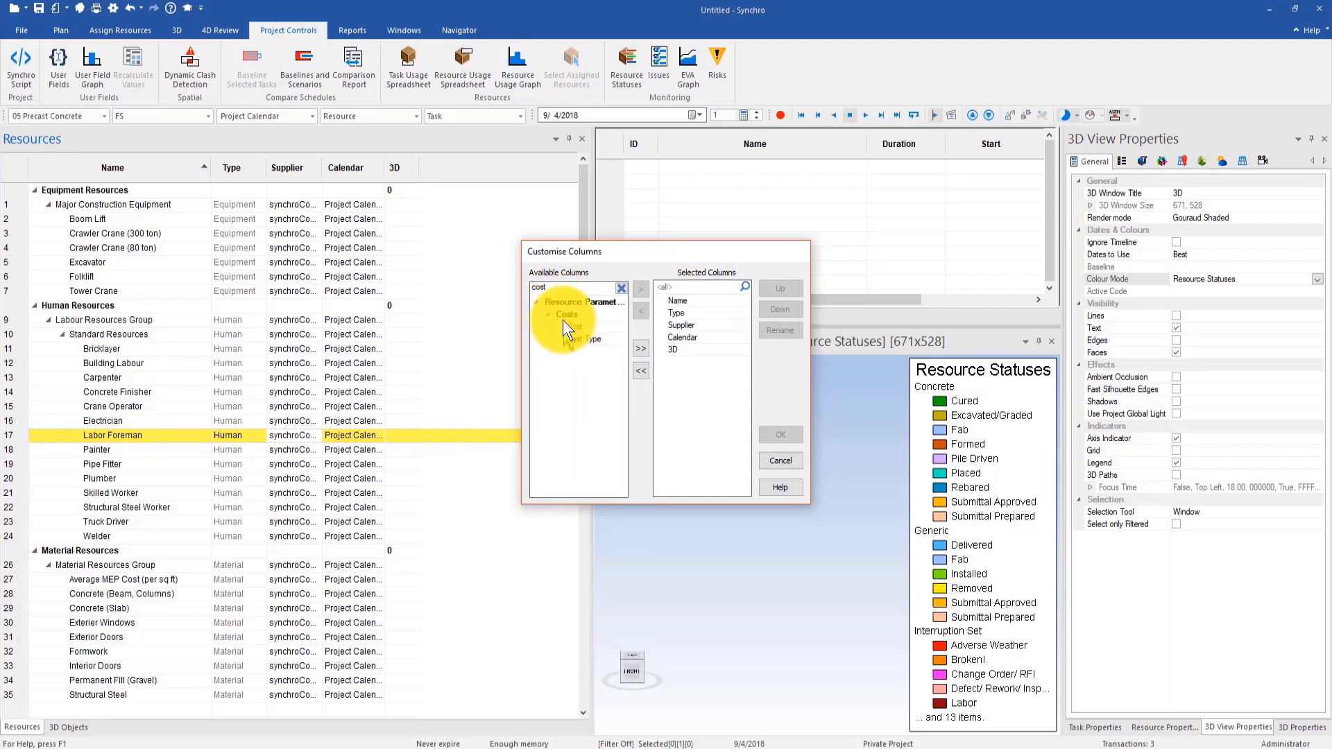
double_click(555, 287)
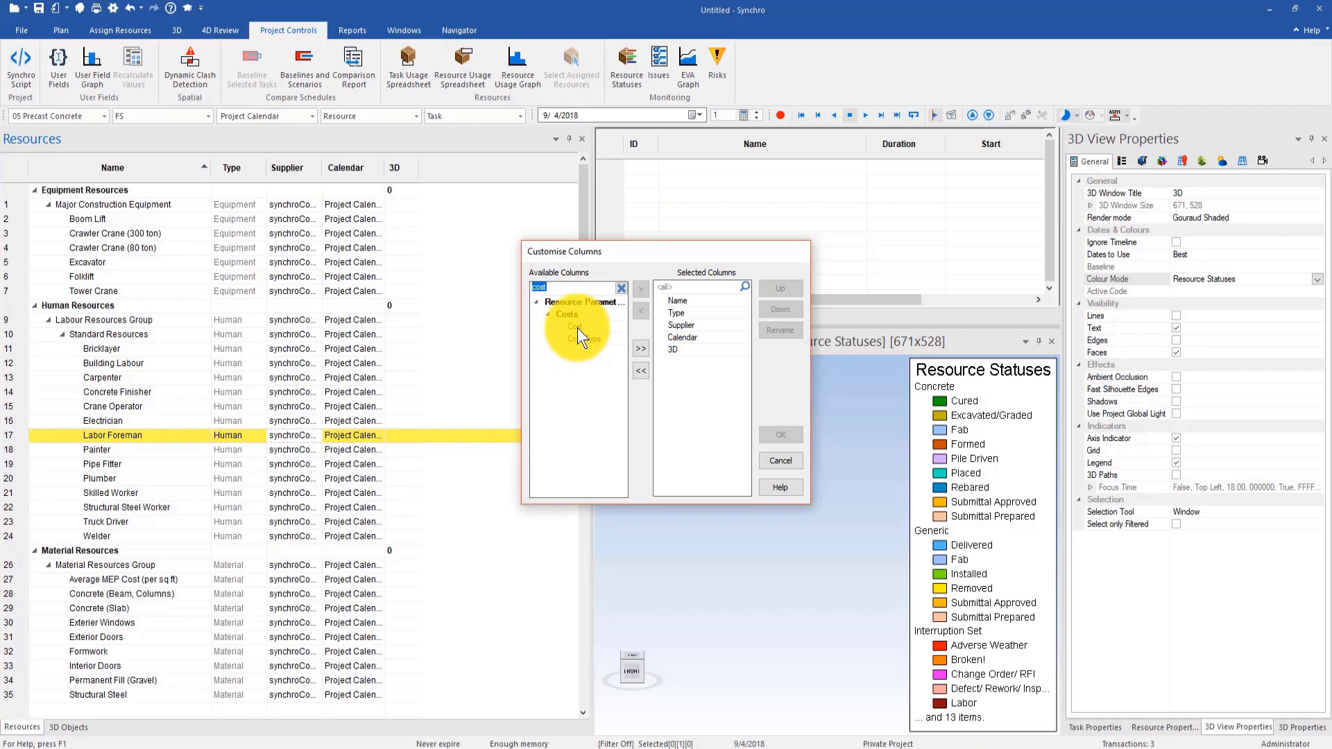
left_click_drag(577, 328, 680, 364)
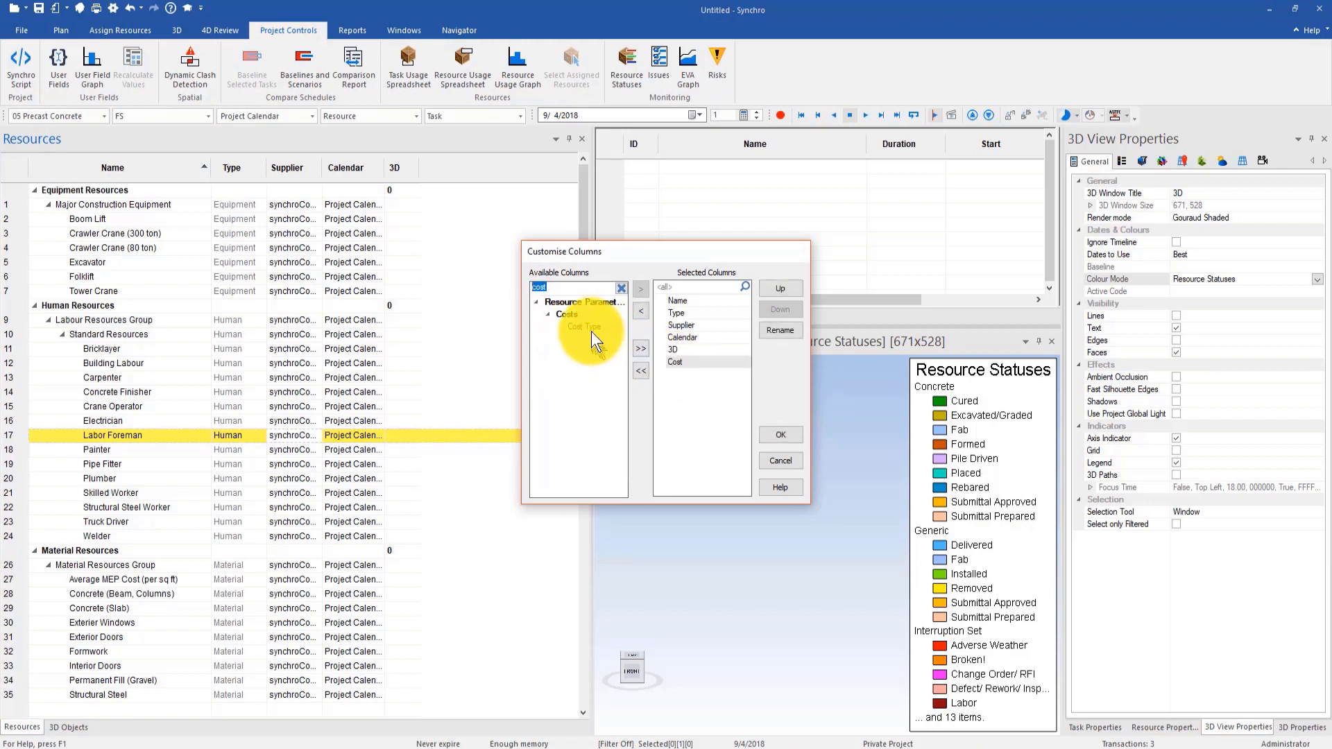
left_click_drag(589, 326, 701, 381)
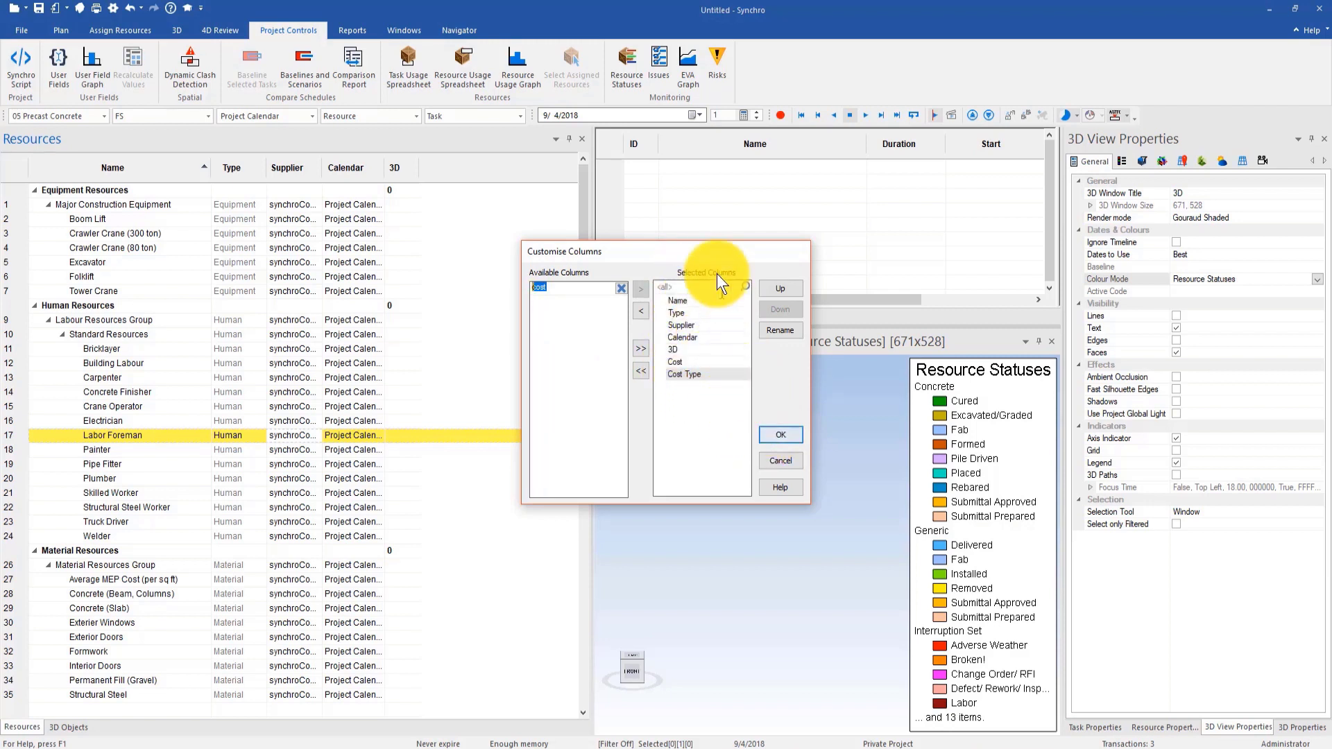
Confirm the Customise Columns dialog so the Cost and Cost Type columns appear.
left_click(776, 431)
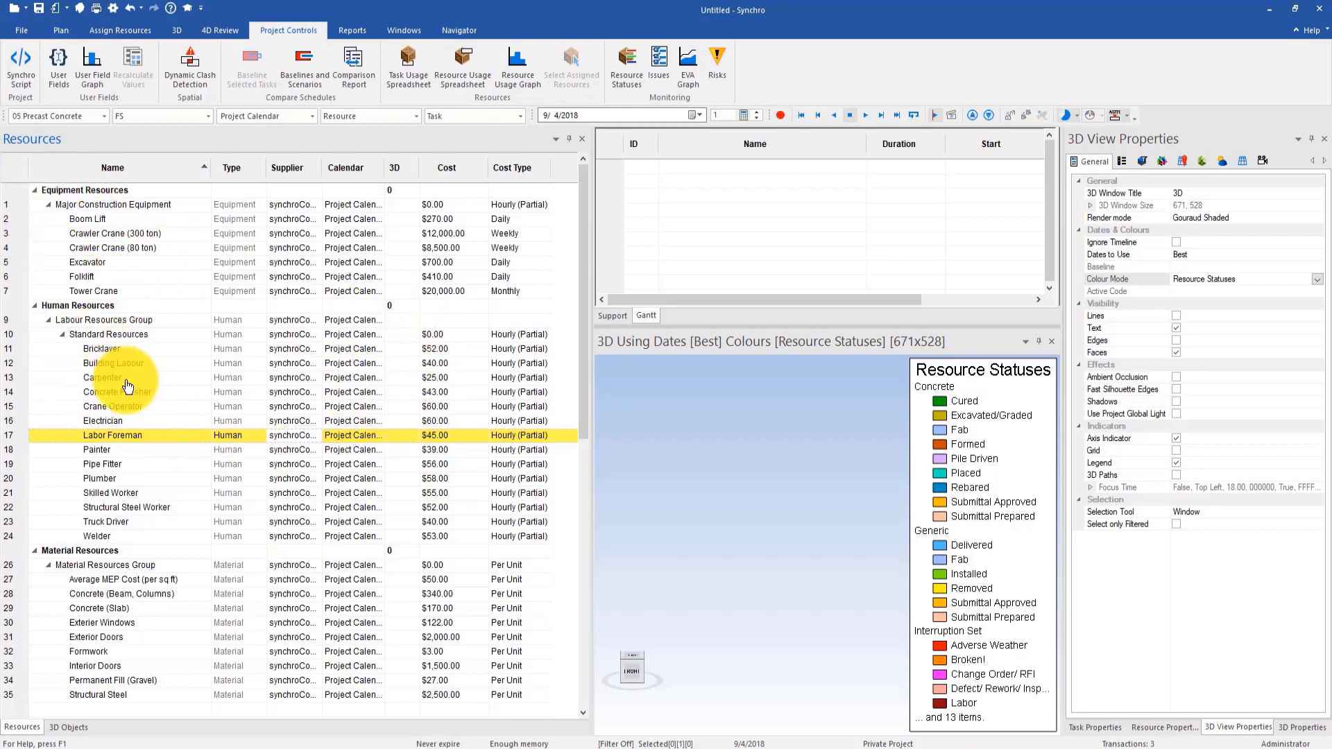
Browse the File import formats without choosing one, then narrow the Resources panel back to Name and Type.
left_click(23, 34)
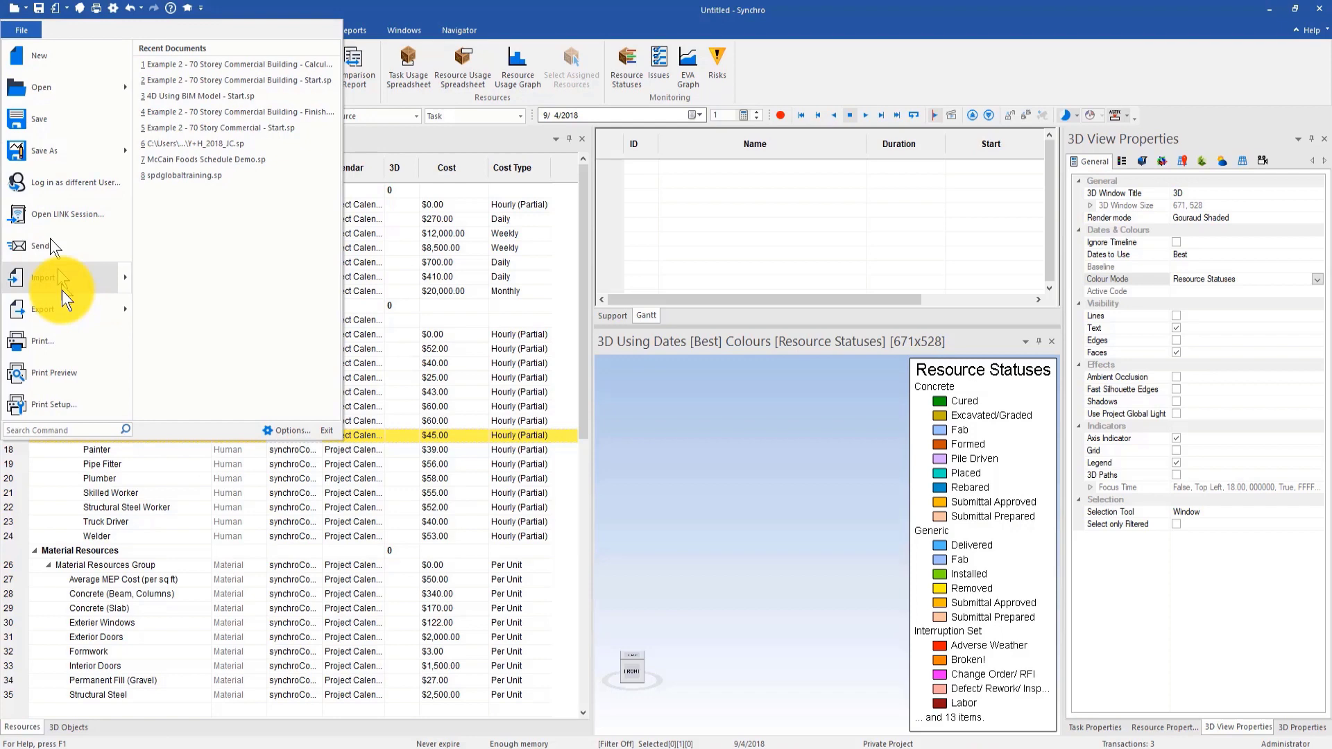
mouse_move(64, 285)
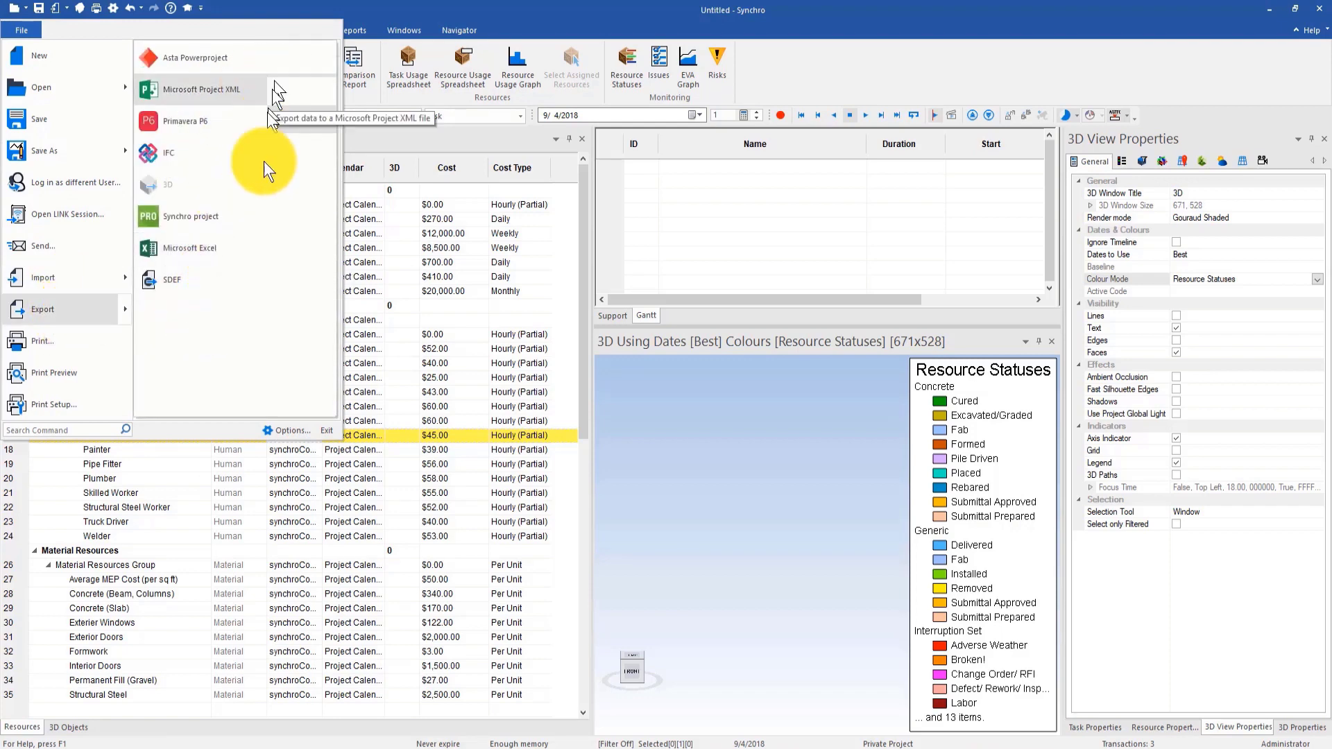
left_click(88, 276)
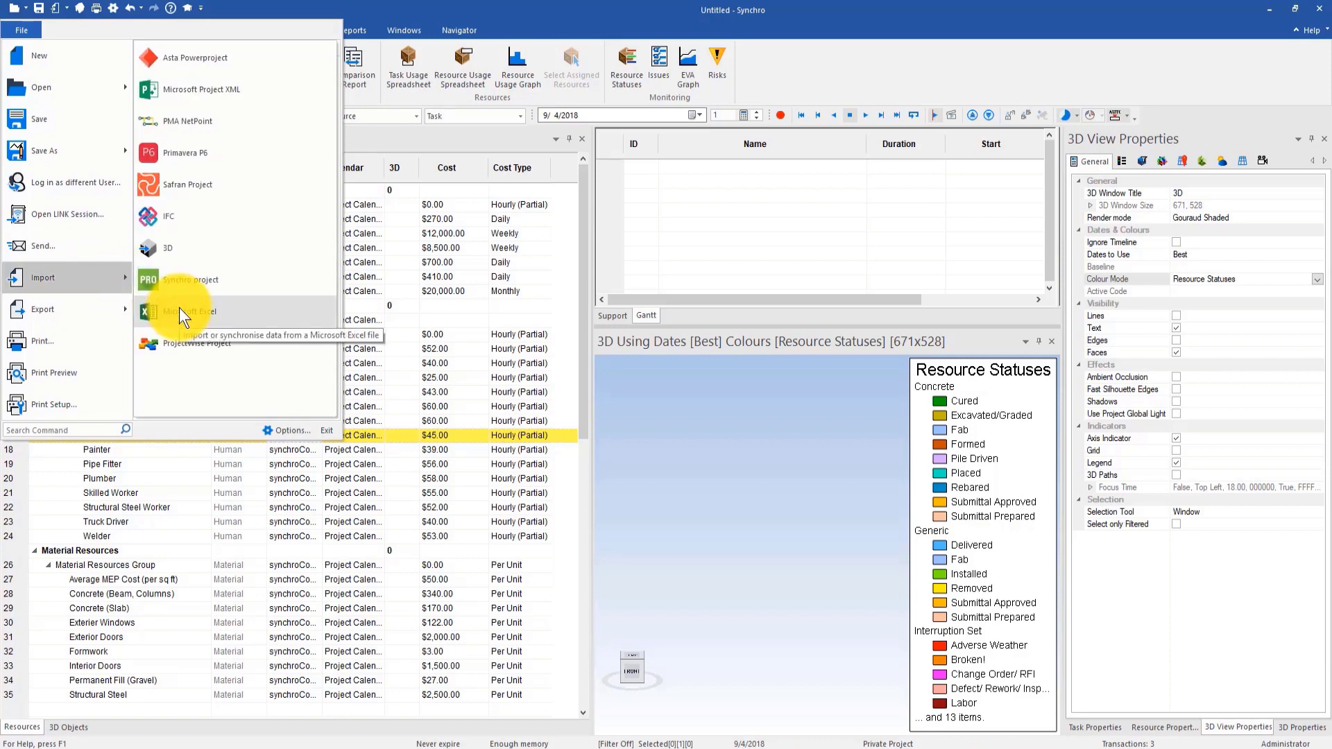
left_click(485, 14)
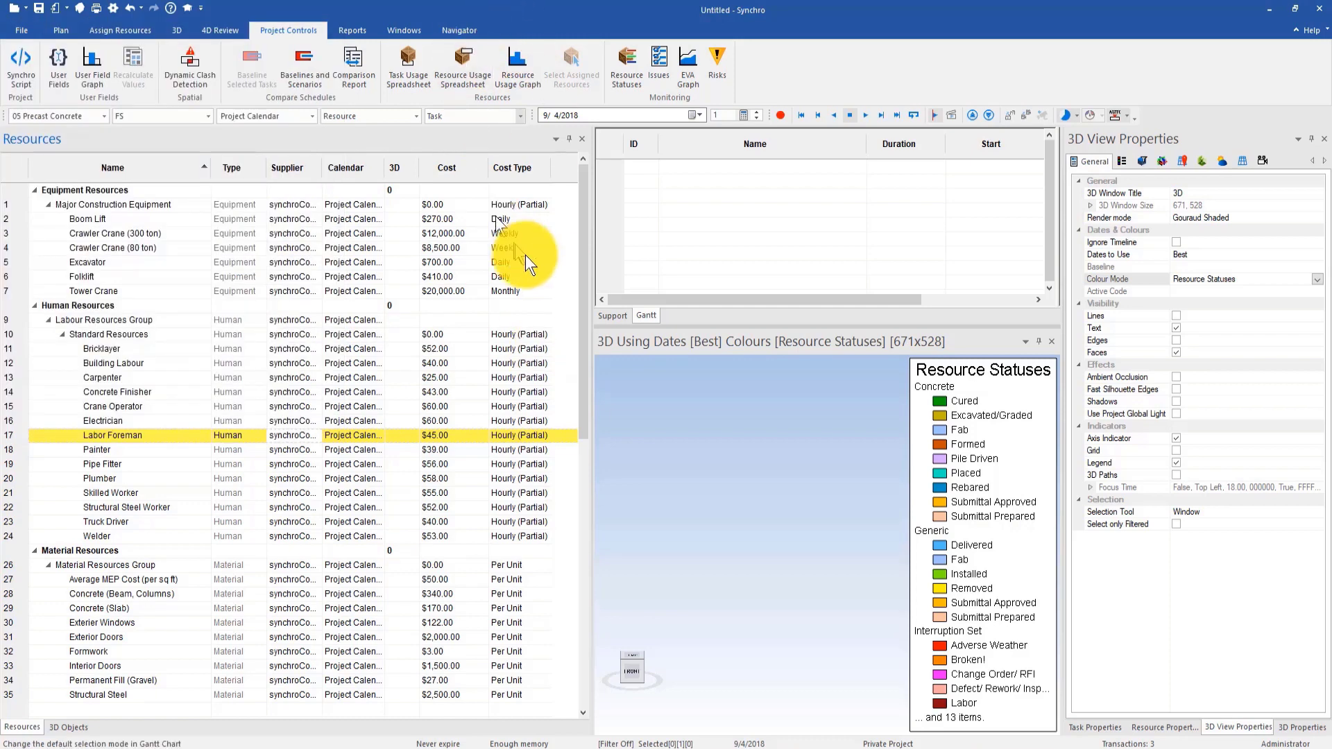
left_click_drag(589, 263, 263, 262)
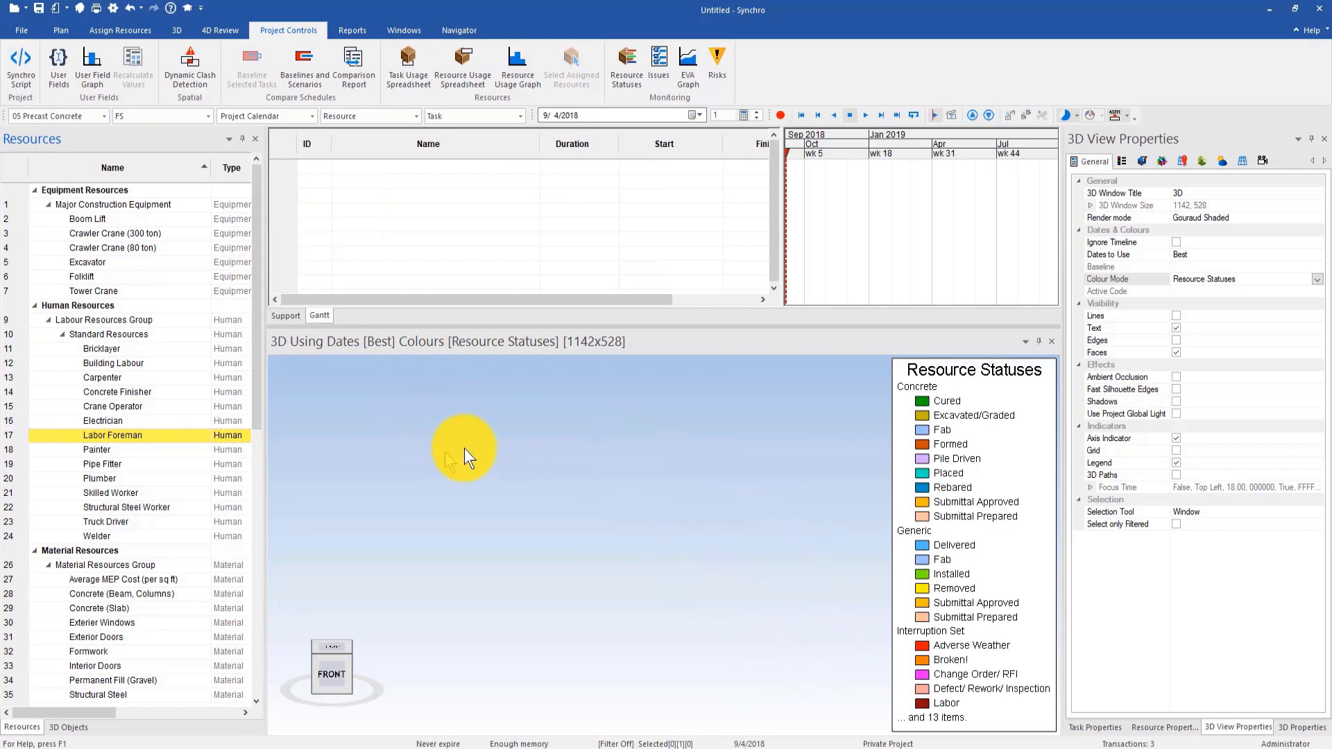
Import only the User fields from Synchro Project Template.sp, skipping every other object.
left_click(32, 30)
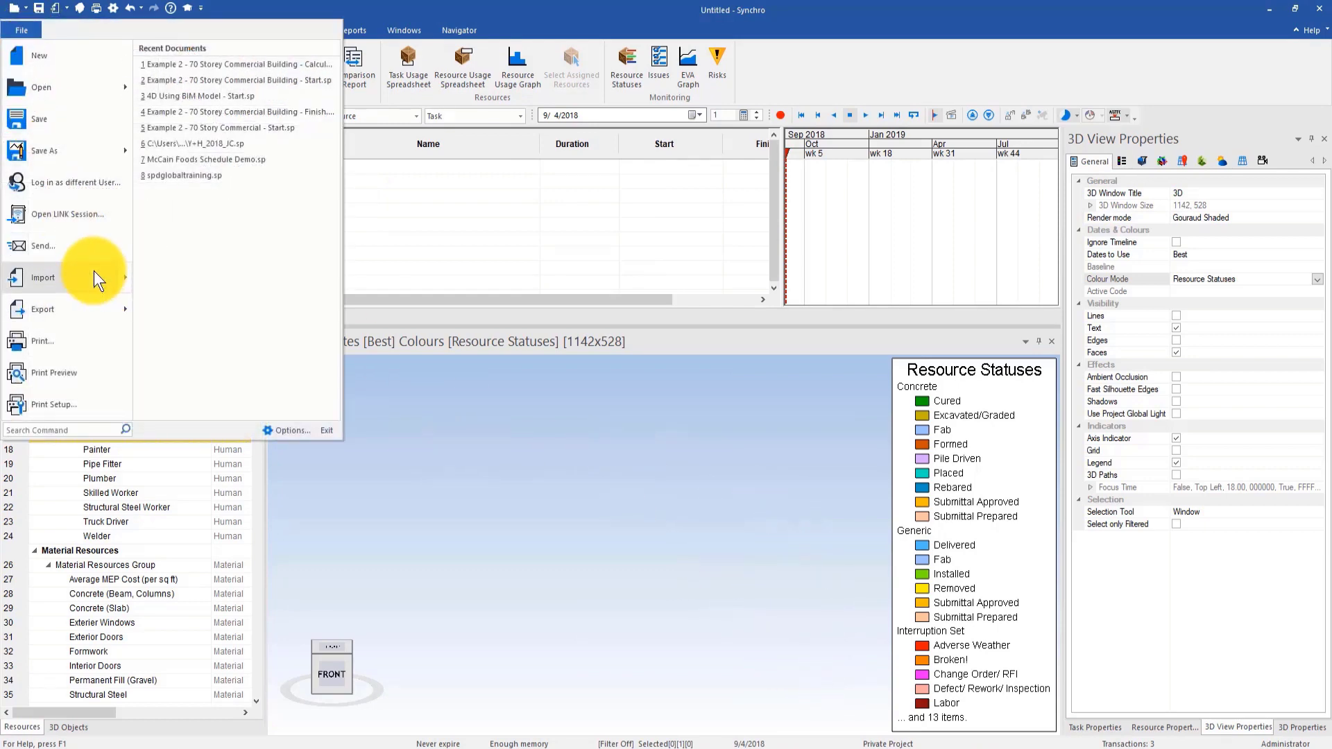
mouse_move(94, 271)
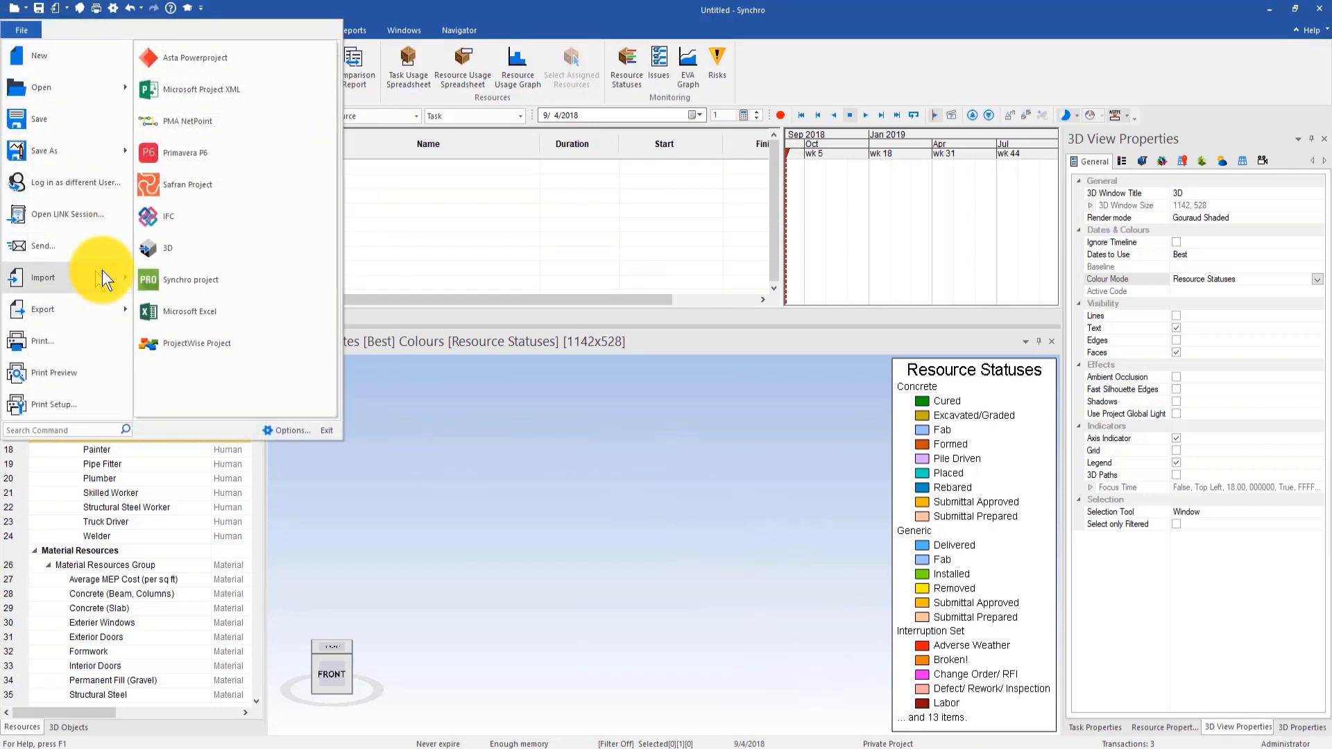
left_click(192, 277)
left_click(514, 274)
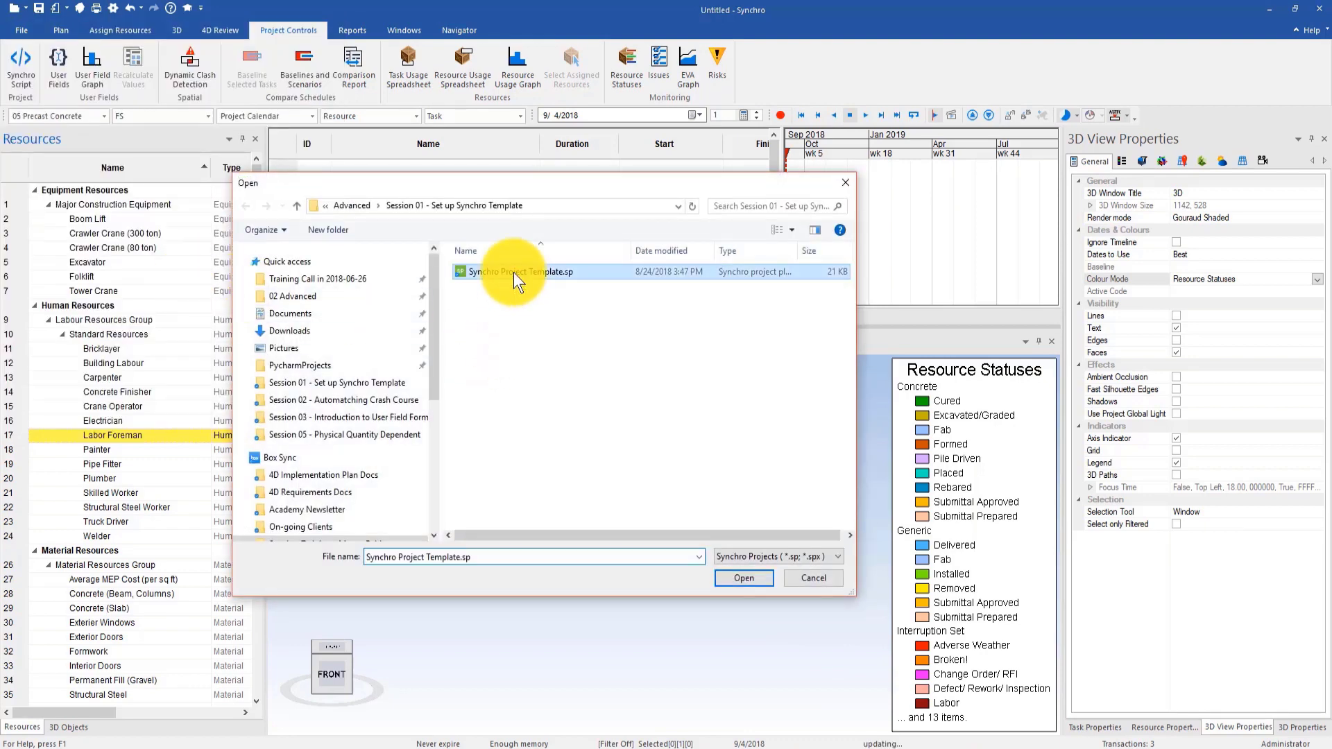
double_click(515, 274)
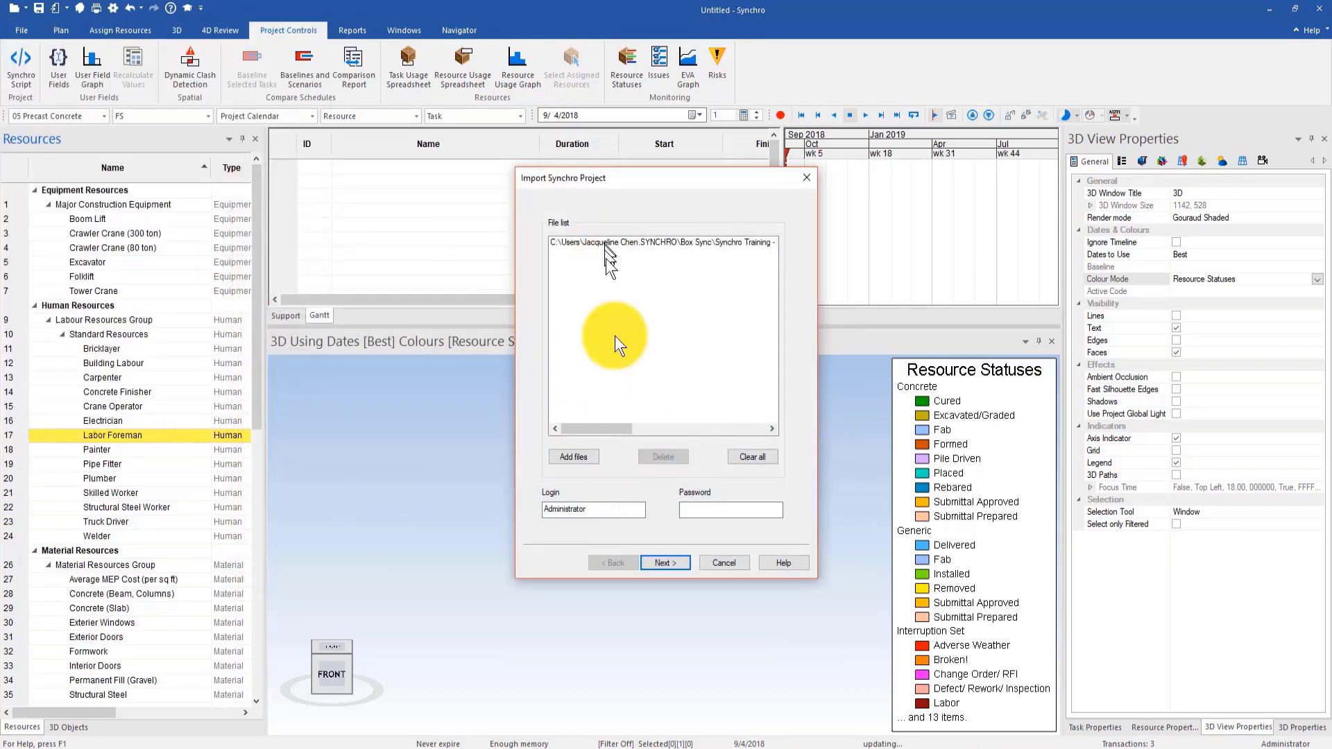
left_click(664, 562)
left_click(627, 513)
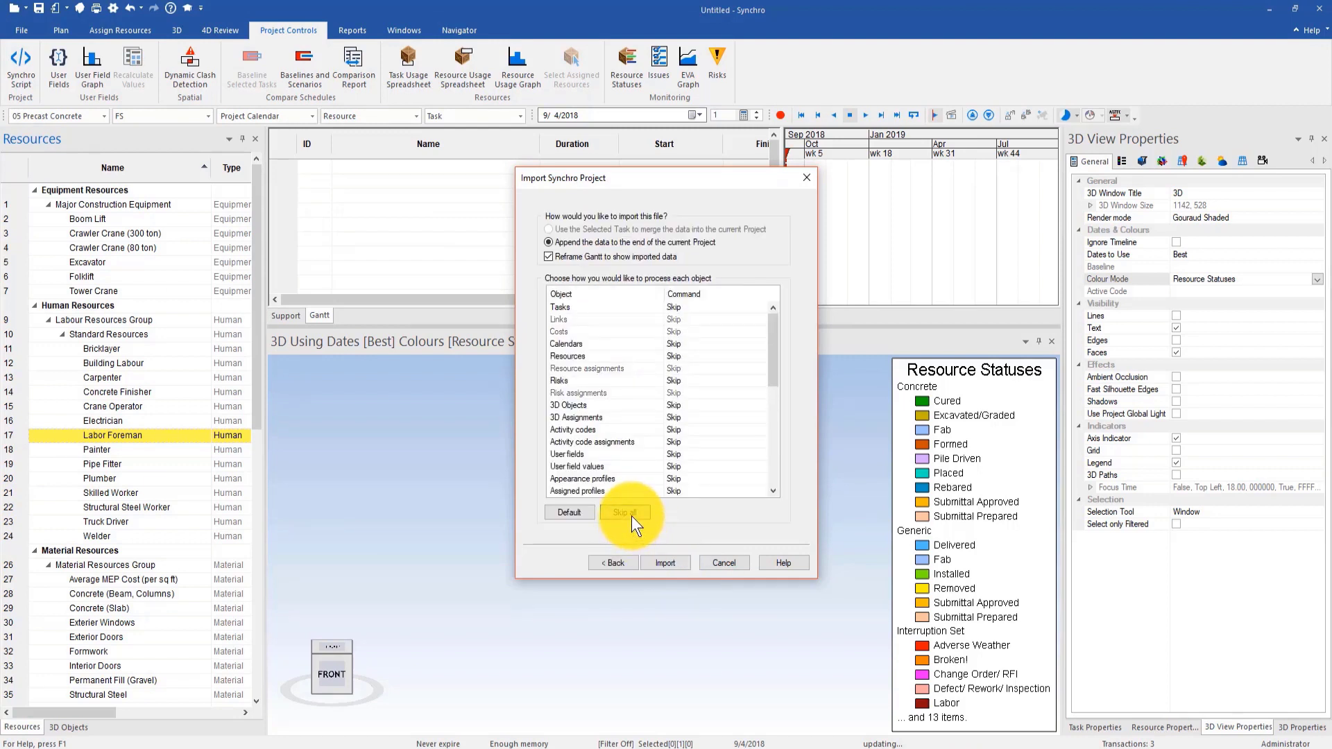
scroll(635, 472, "down", 2)
left_click(644, 397)
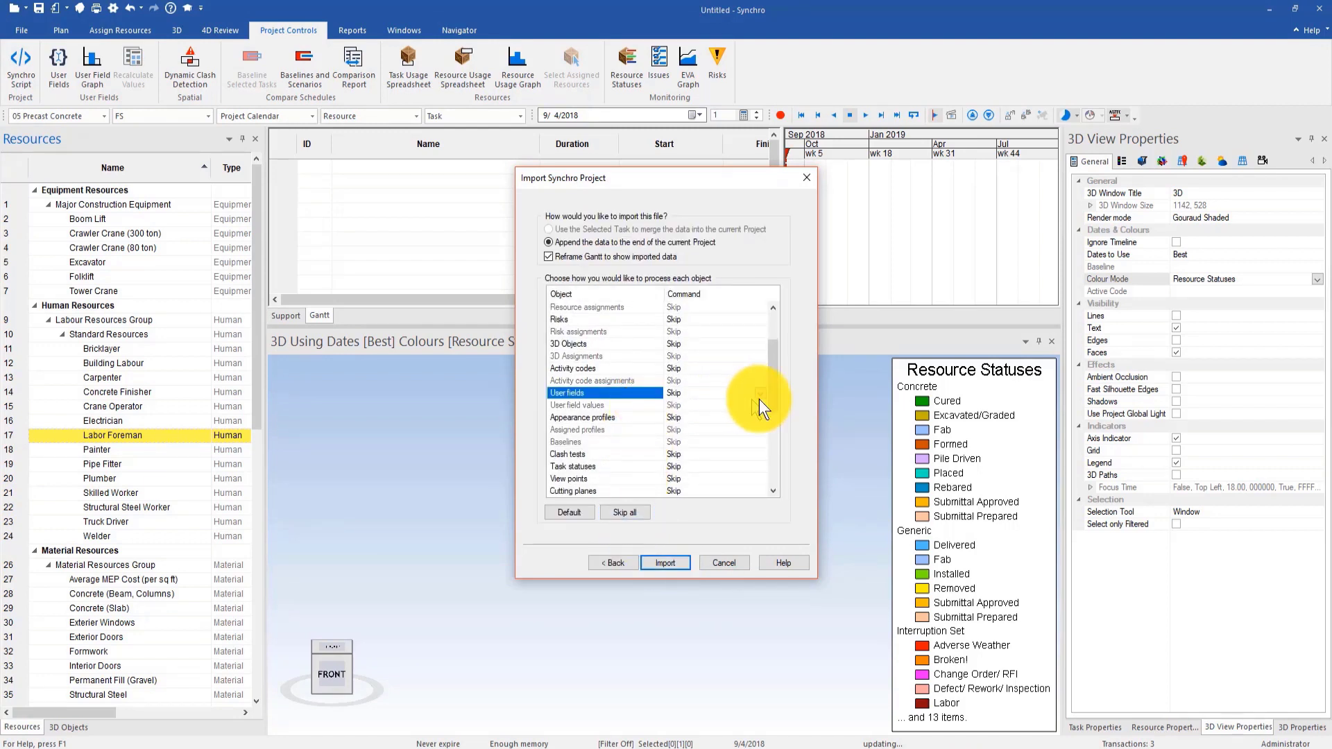
left_click(761, 394)
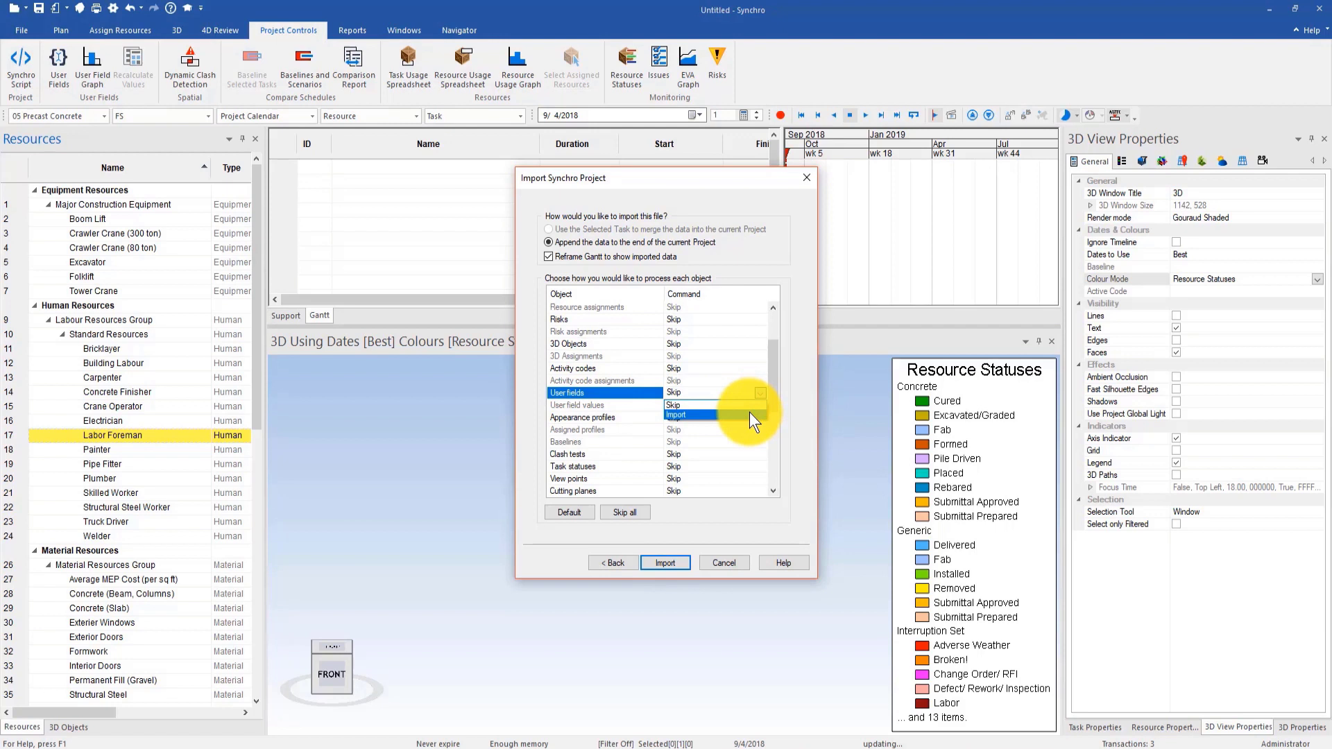
left_click(749, 414)
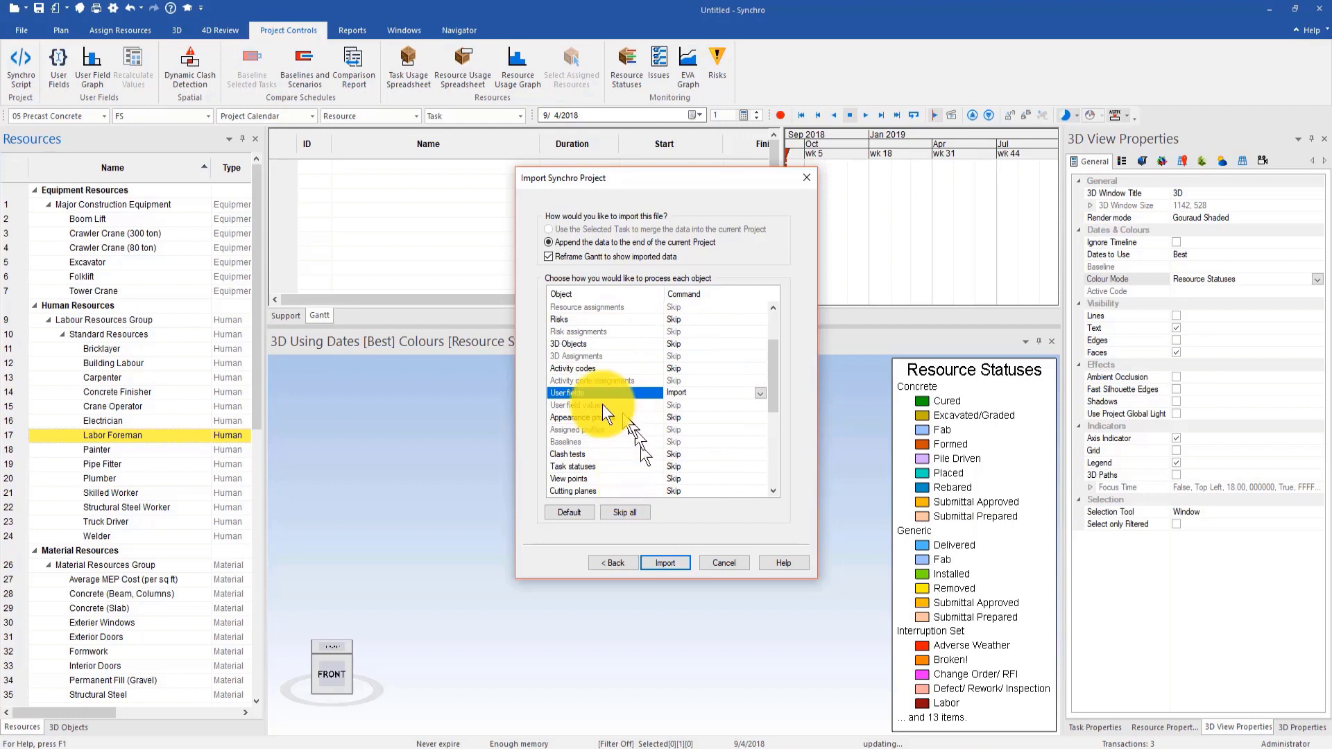
left_click(668, 562)
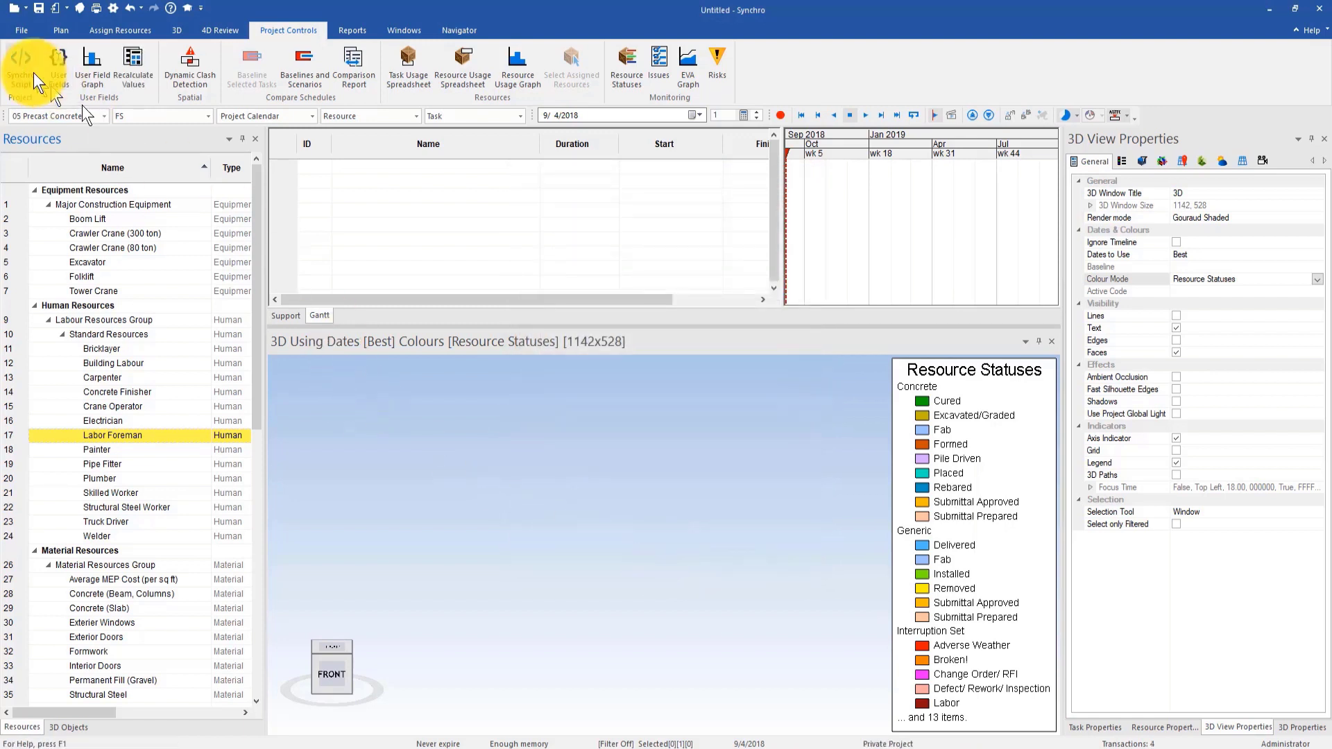
Show the User Fields pane, widen it, and view the Steel Weight formula without changes.
left_click(51, 79)
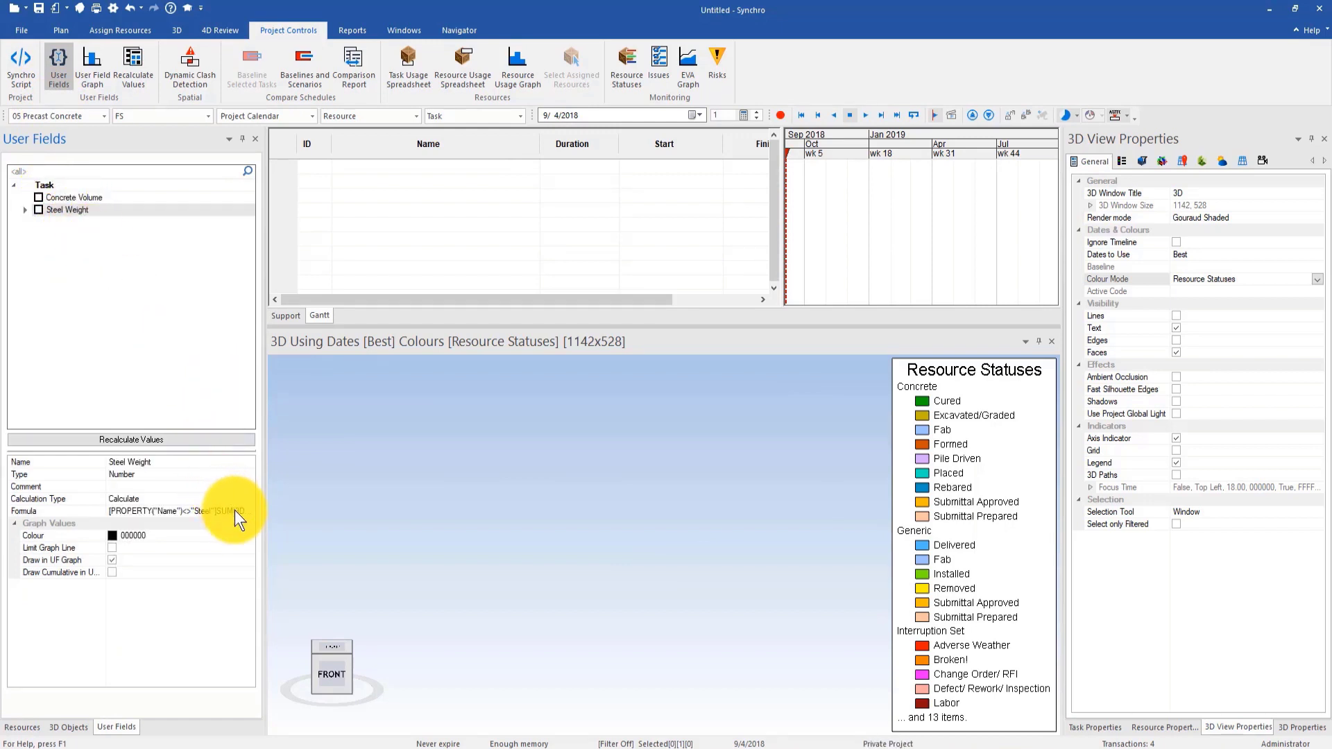
left_click_drag(261, 487, 373, 514)
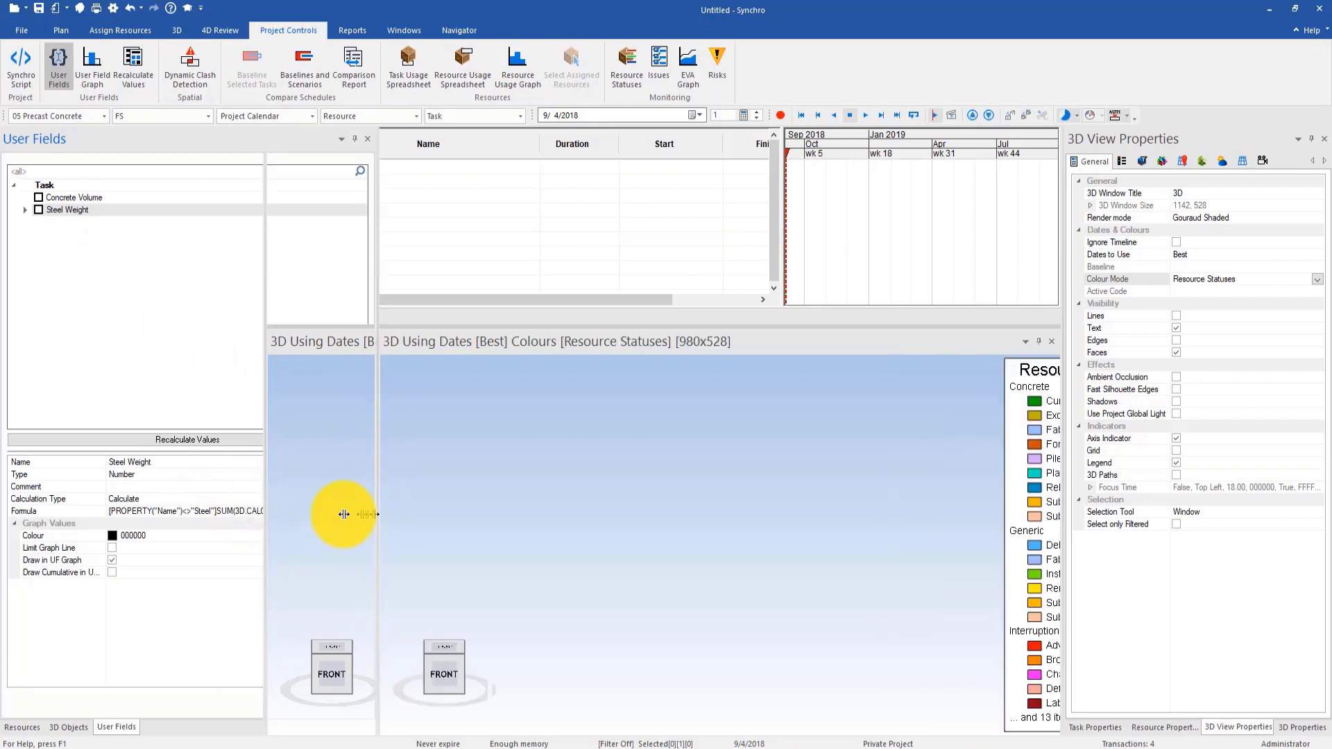
left_click(355, 515)
left_click(360, 511)
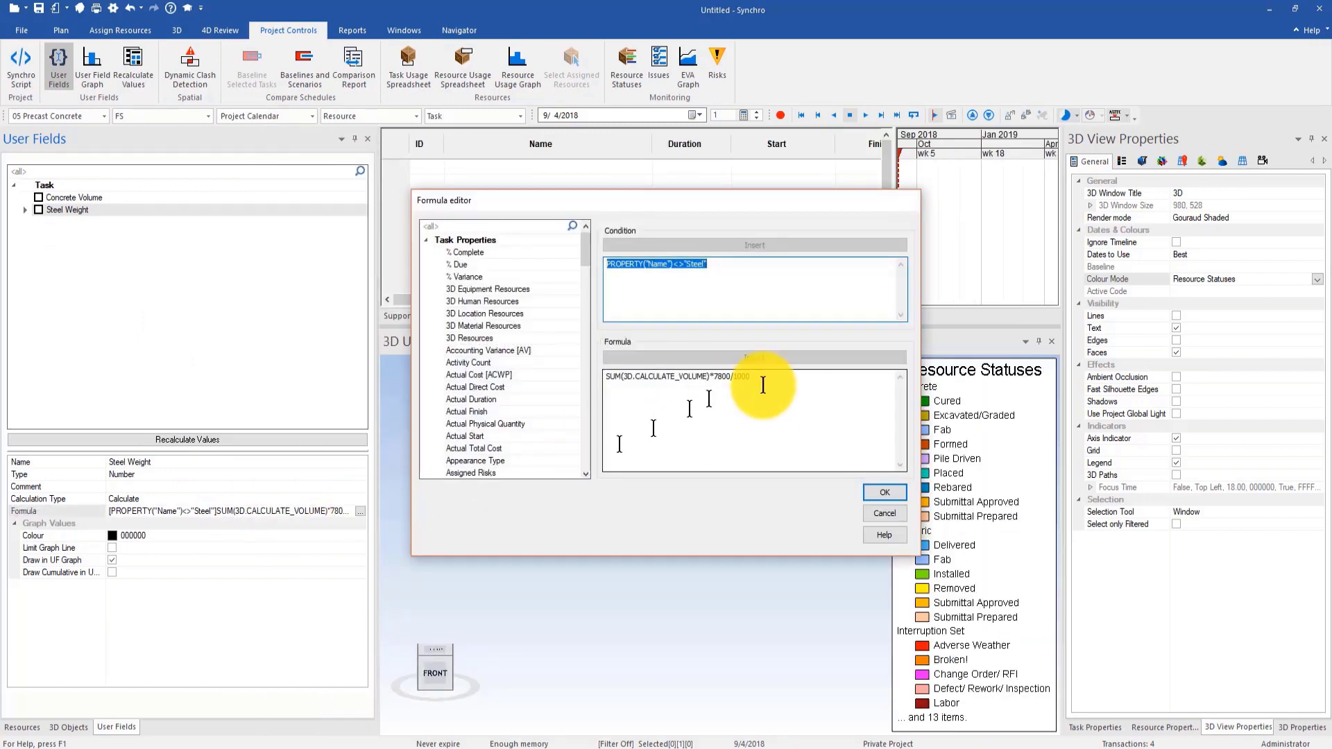
left_click_drag(763, 378, 591, 368)
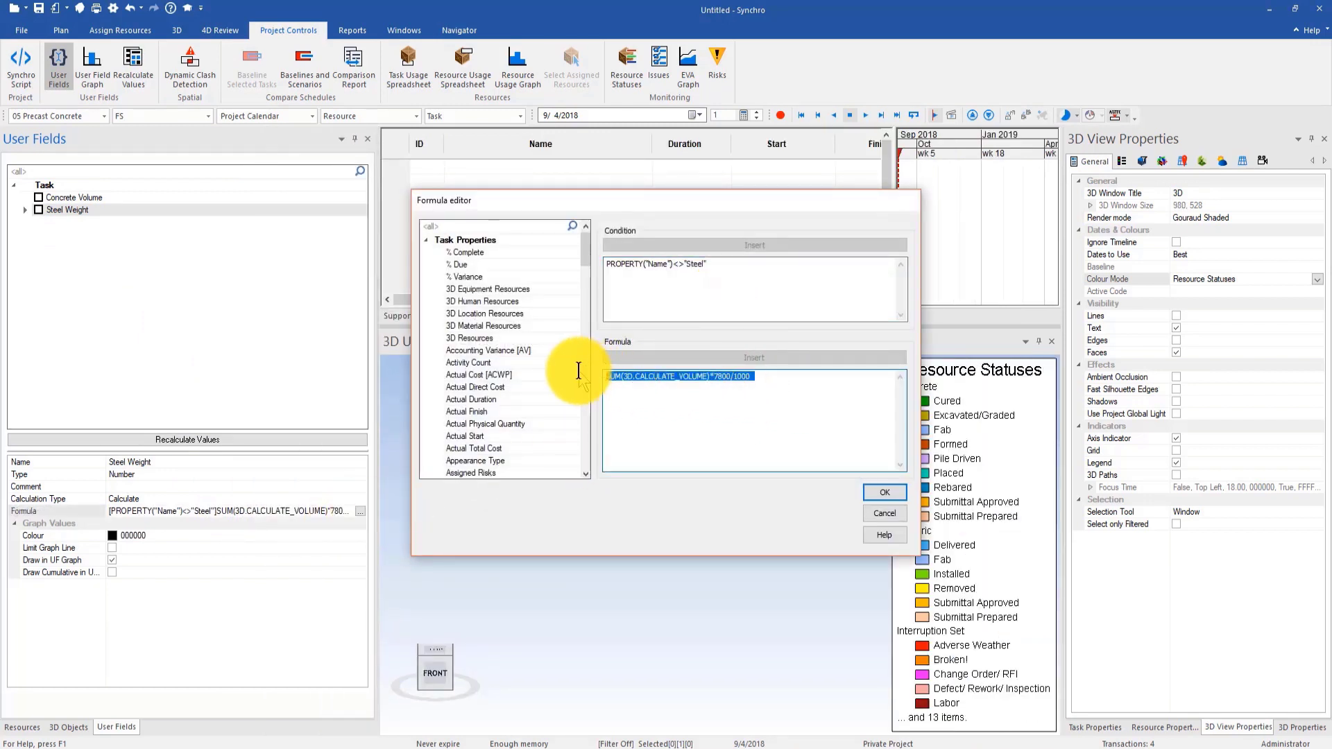
left_click(794, 381)
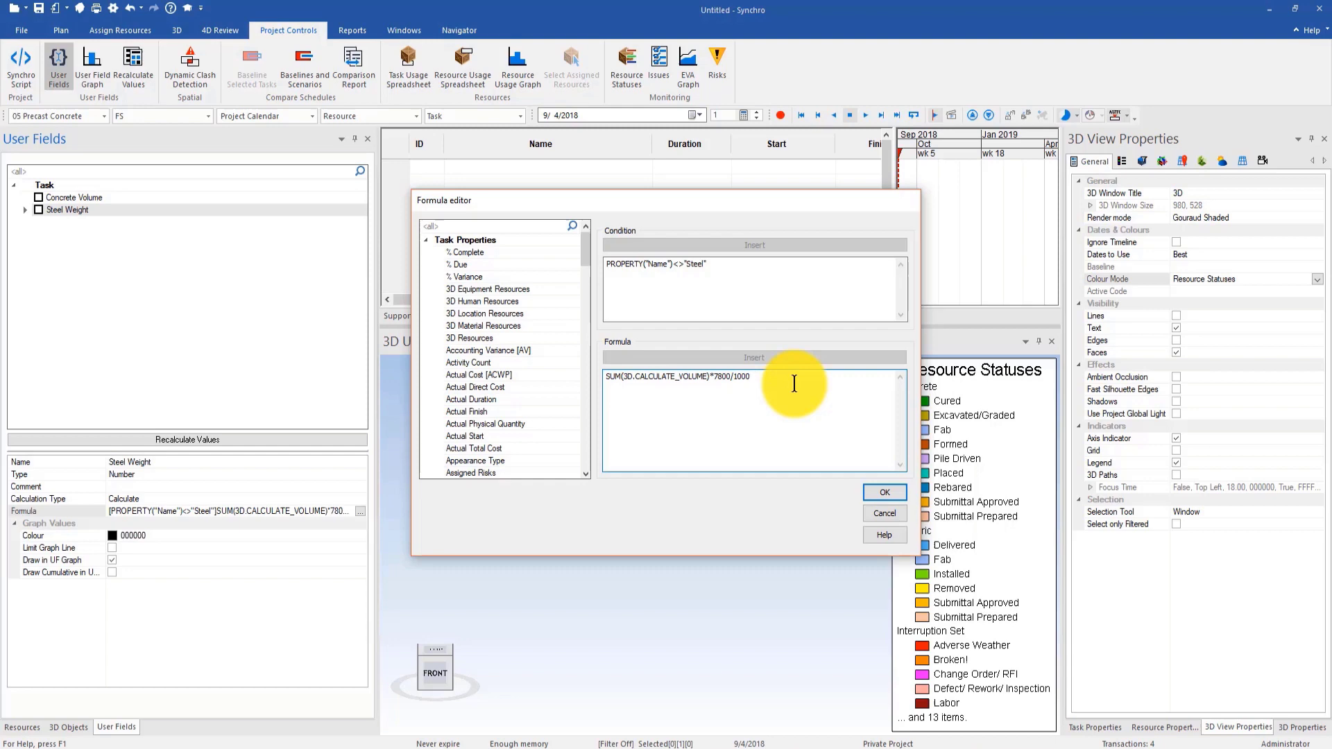
left_click(873, 515)
View the Concrete Volume formula, SUM(3D.CALCULATE_VOLUME)*1.30975, and close it unchanged.
left_click(236, 198)
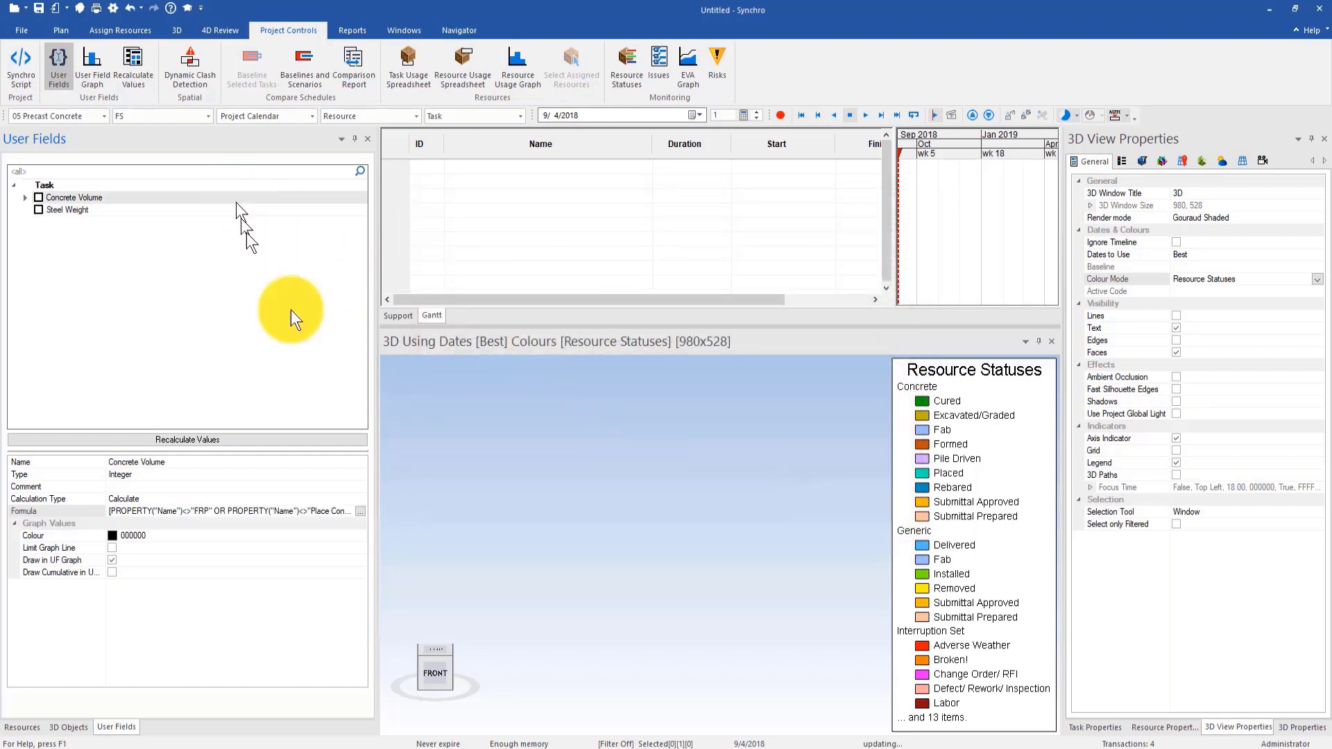
left_click(360, 511)
left_click(789, 386)
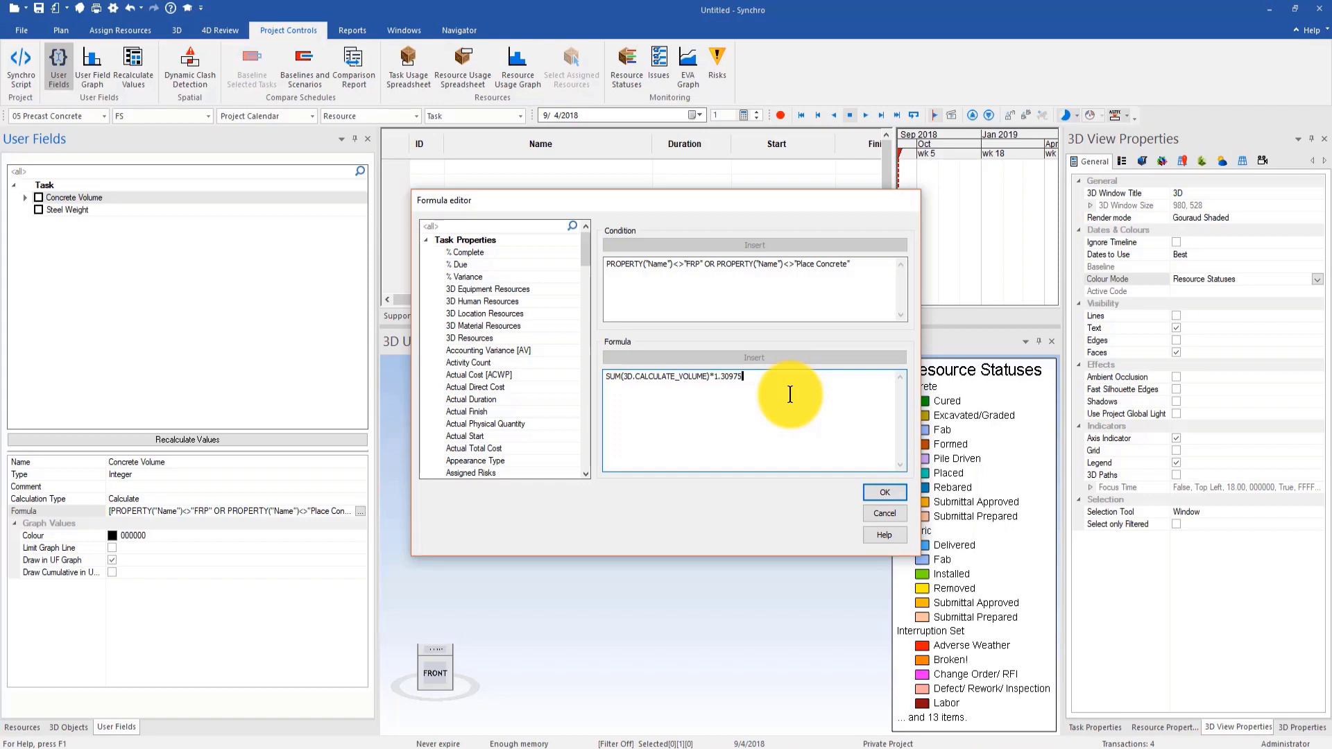
left_click(887, 510)
Open Synchro Project Template.sp as a private project, discarding the untitled project's changes.
left_click(20, 30)
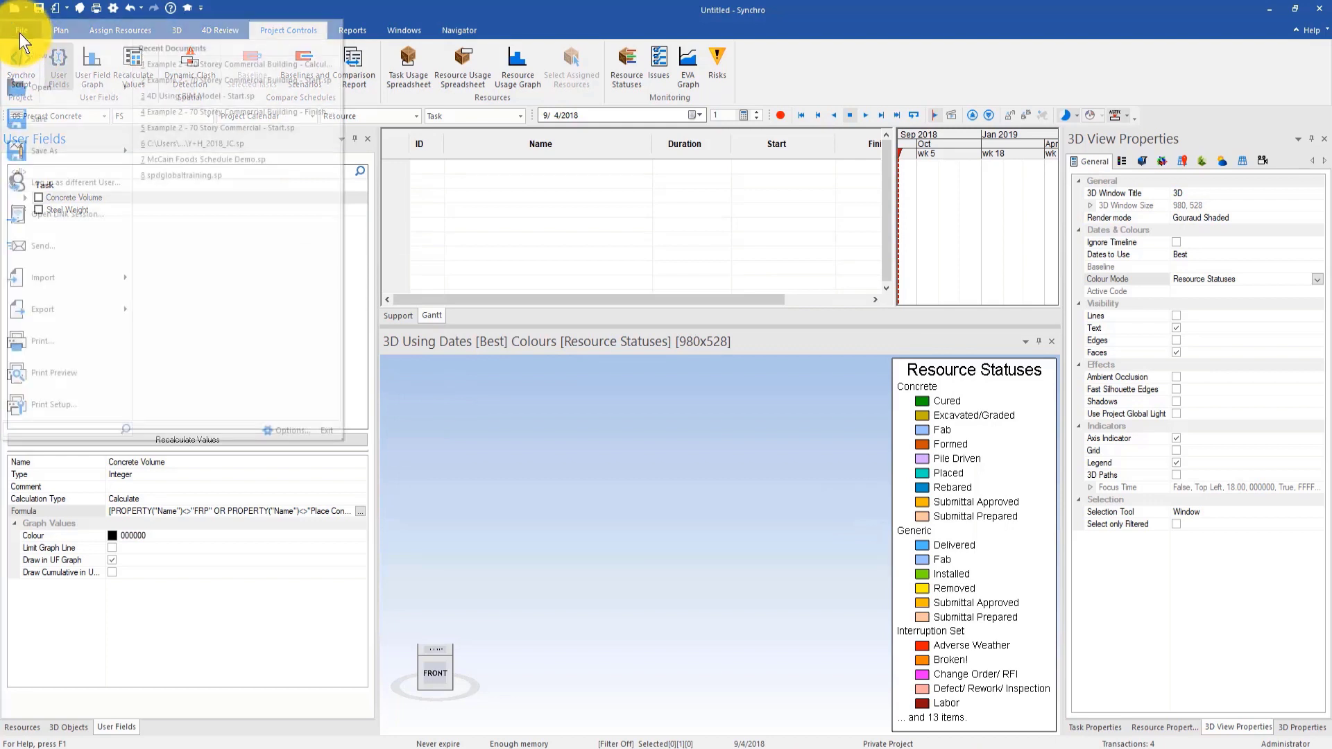
mouse_move(33, 76)
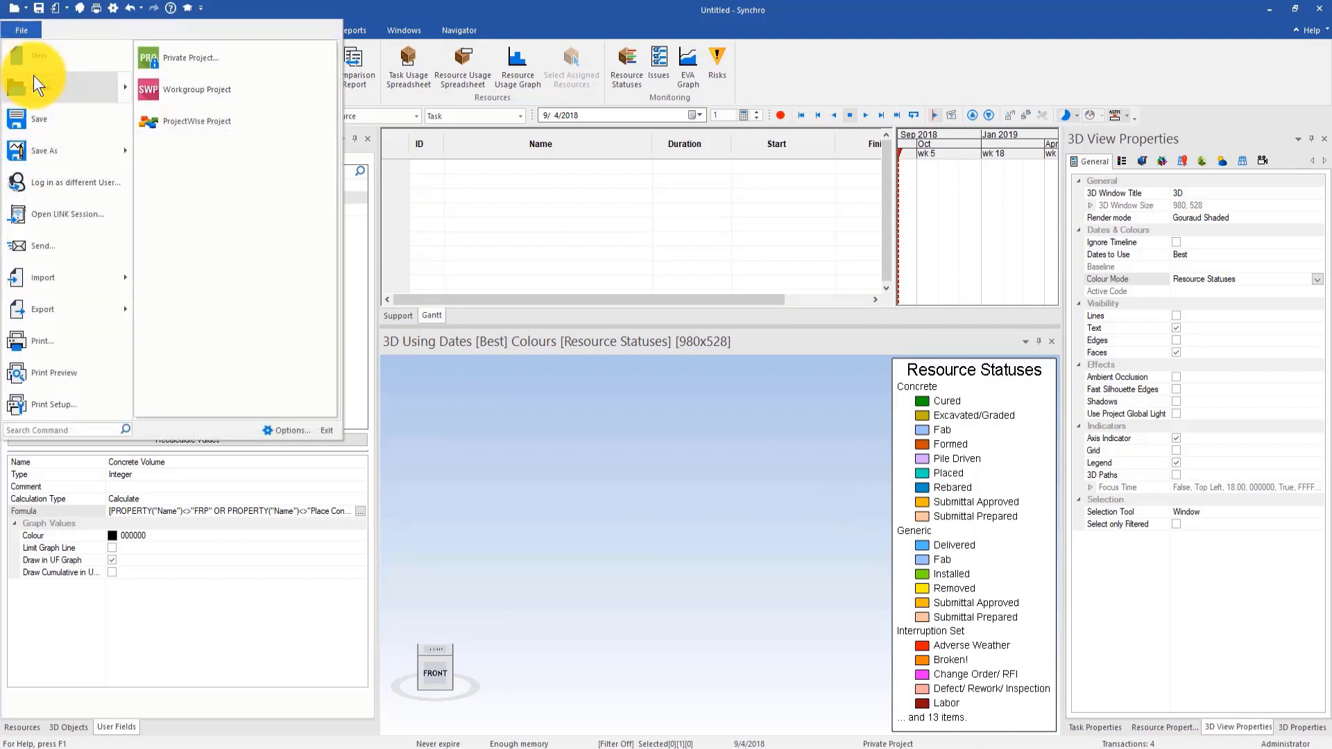
left_click(299, 12)
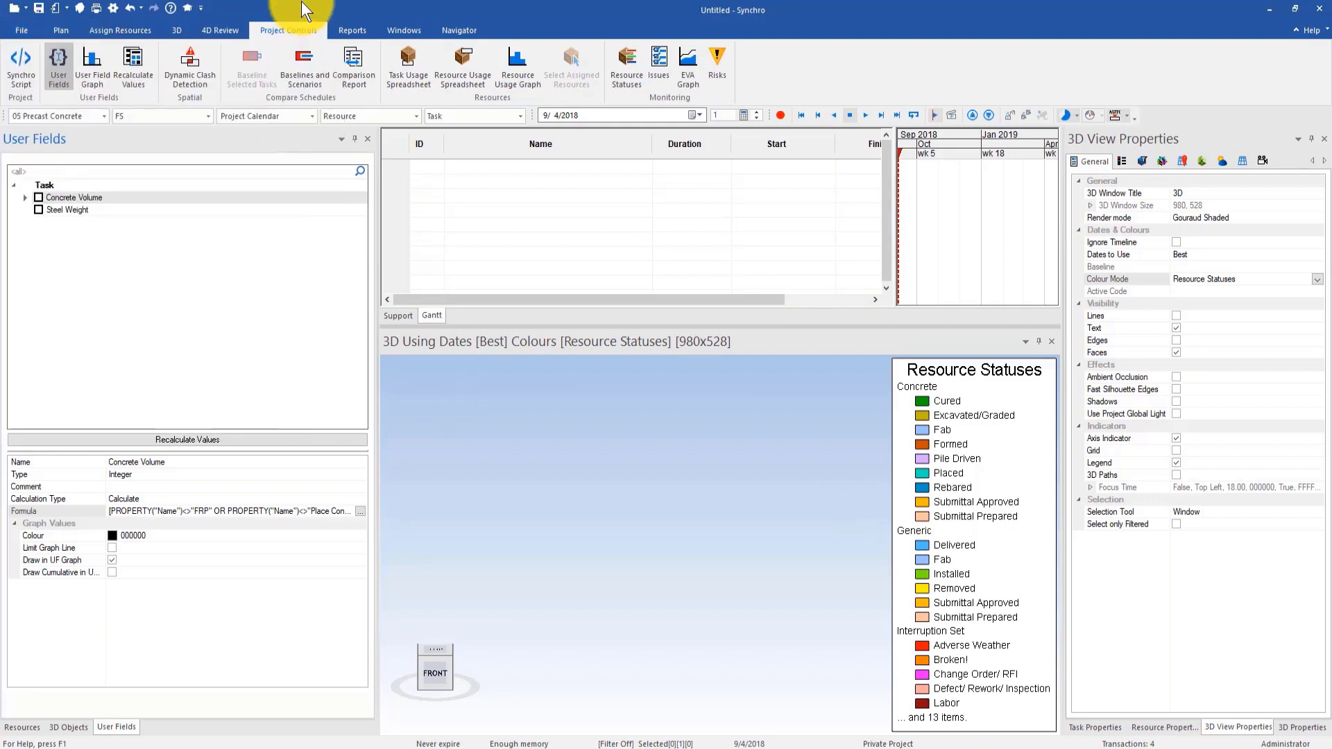
left_click(29, 29)
mouse_move(116, 81)
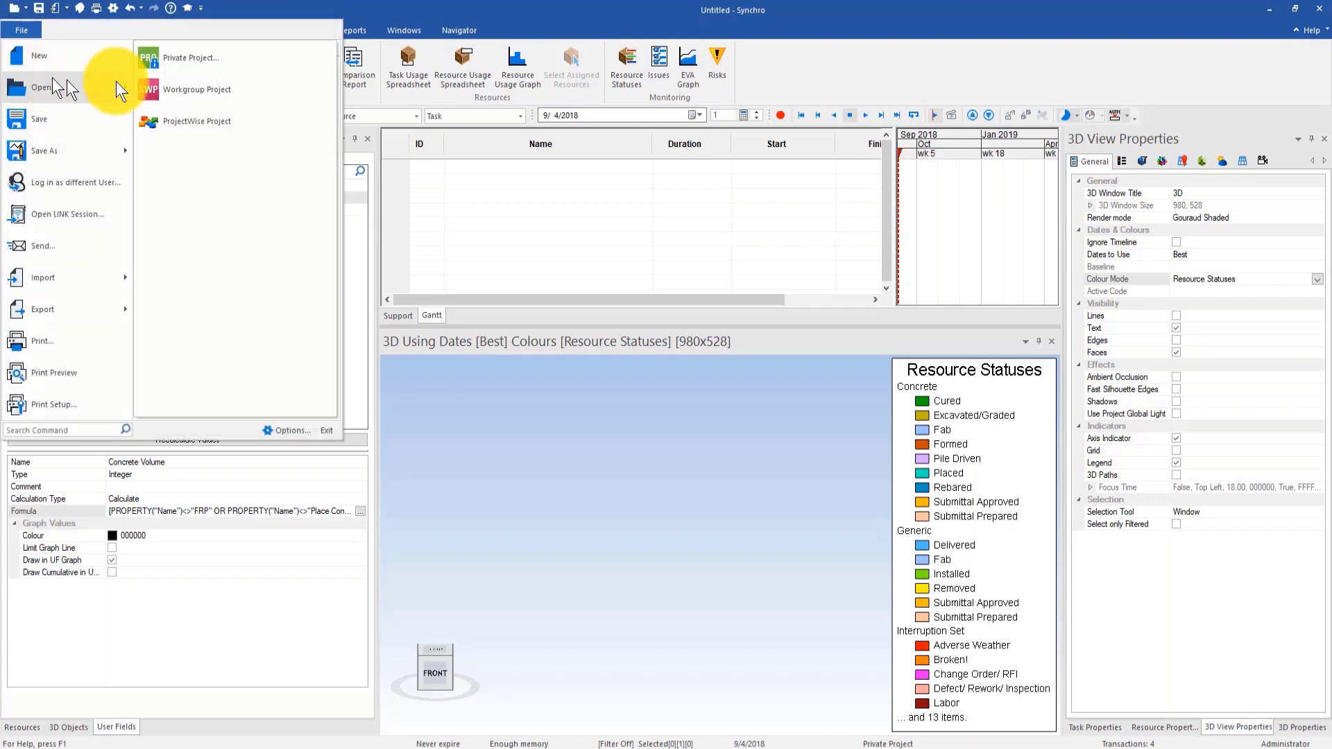
left_click(189, 68)
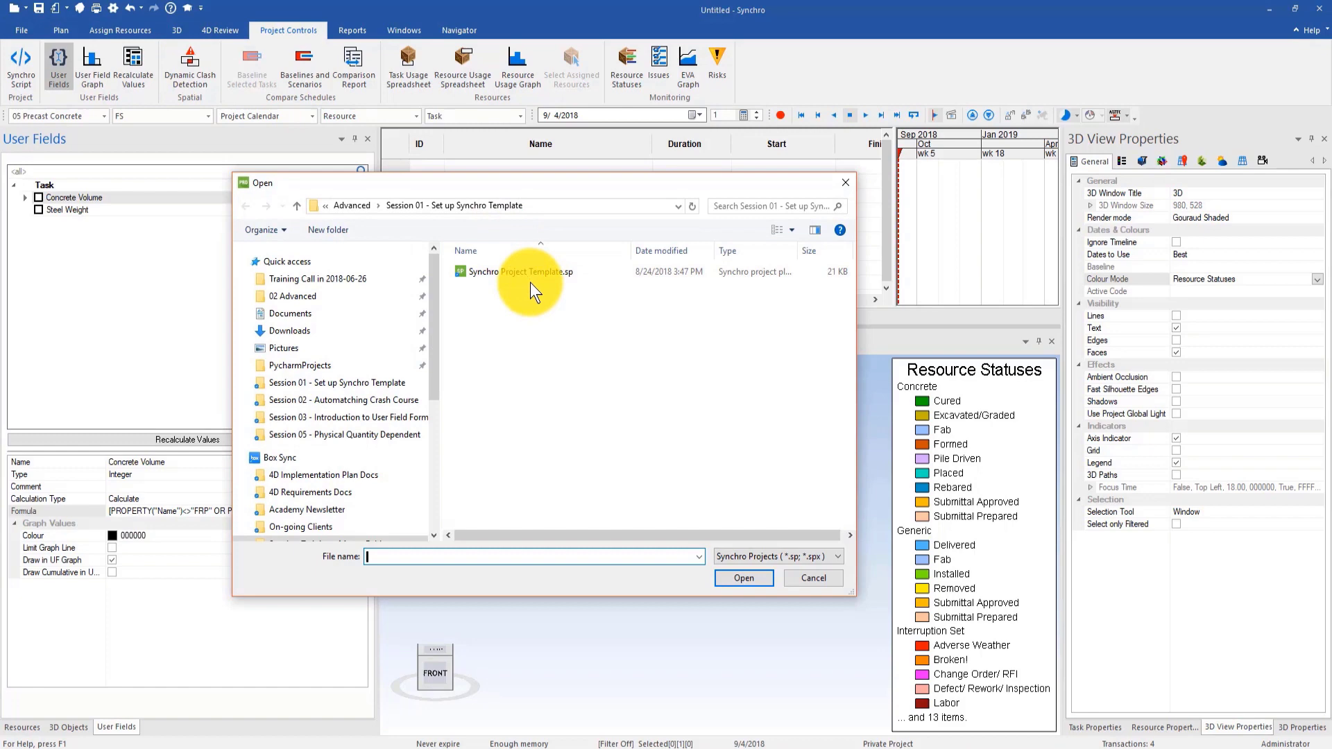
double_click(531, 276)
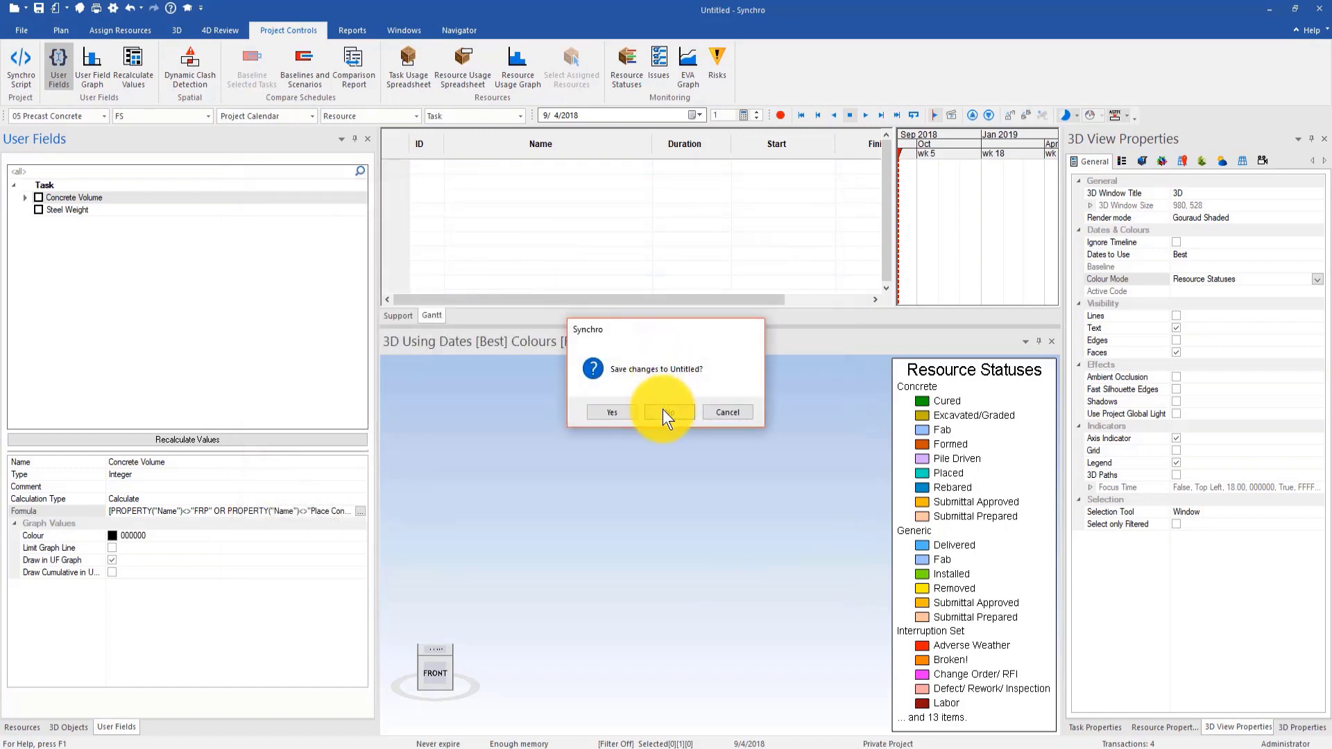
left_click(663, 410)
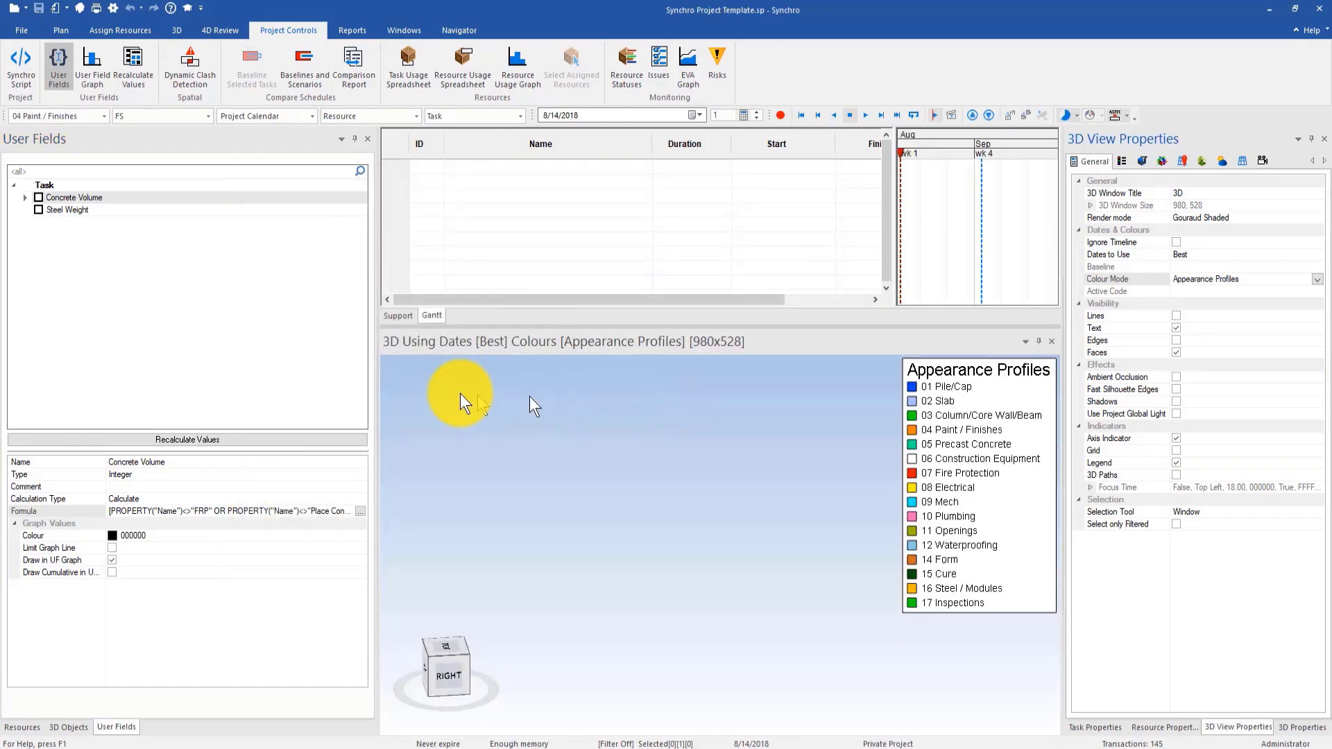
Show the Resources list, narrow its panel, and shorten the 3D view.
left_click(32, 724)
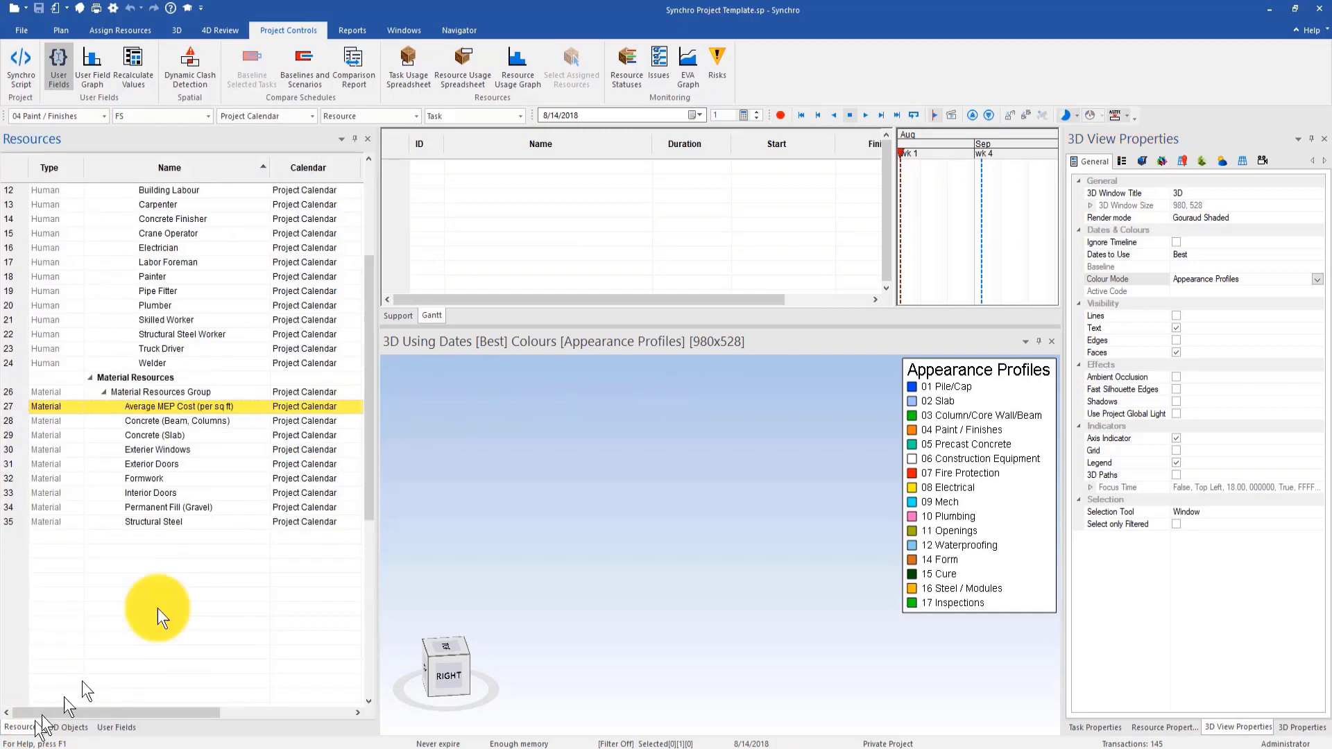
left_click_drag(376, 441, 240, 265)
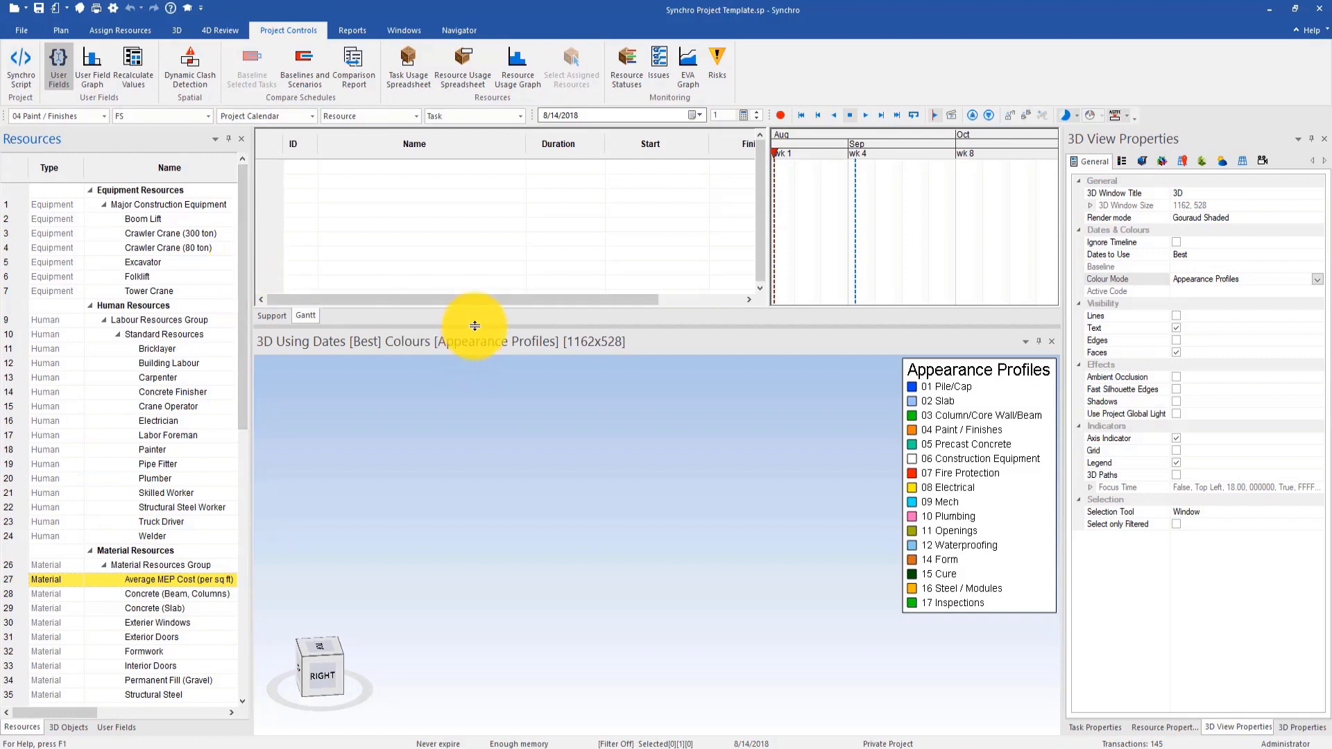
left_click_drag(474, 325, 426, 380)
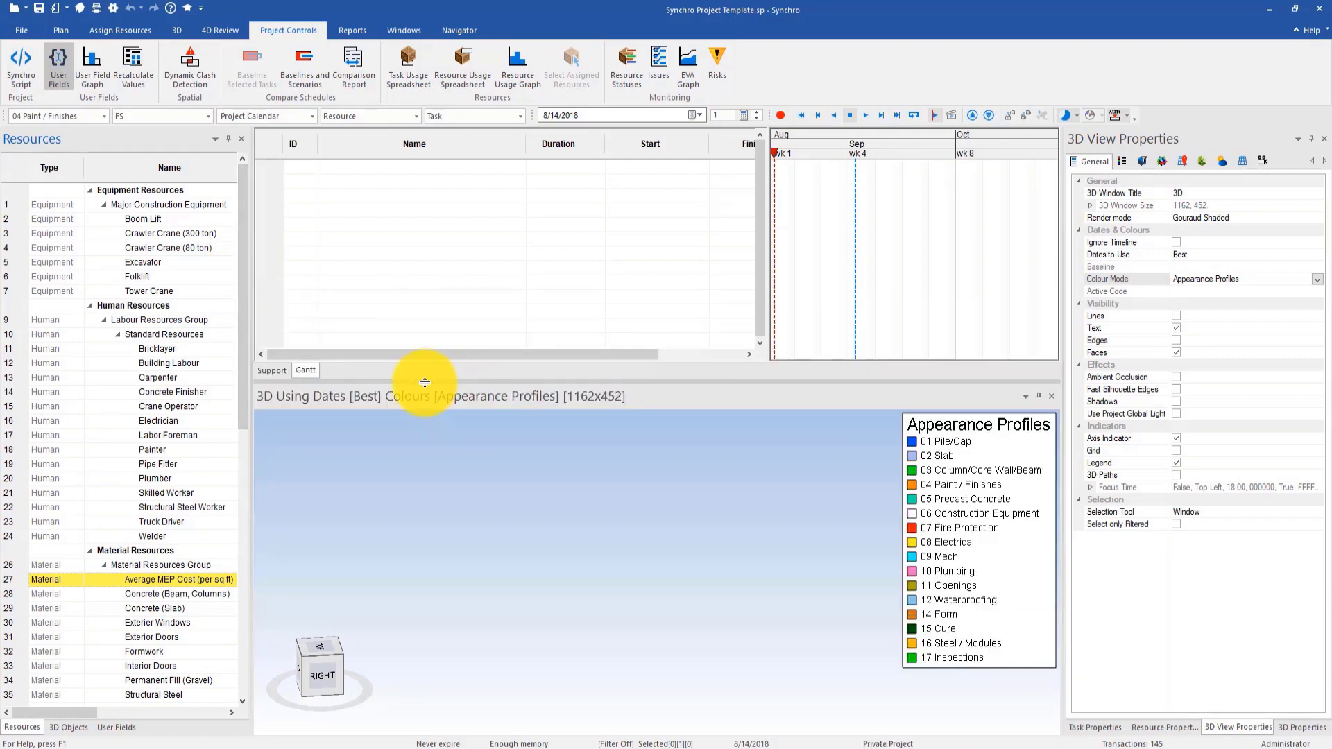
Save the template as a new project named My Project 1.
left_click(19, 38)
left_click(272, 243)
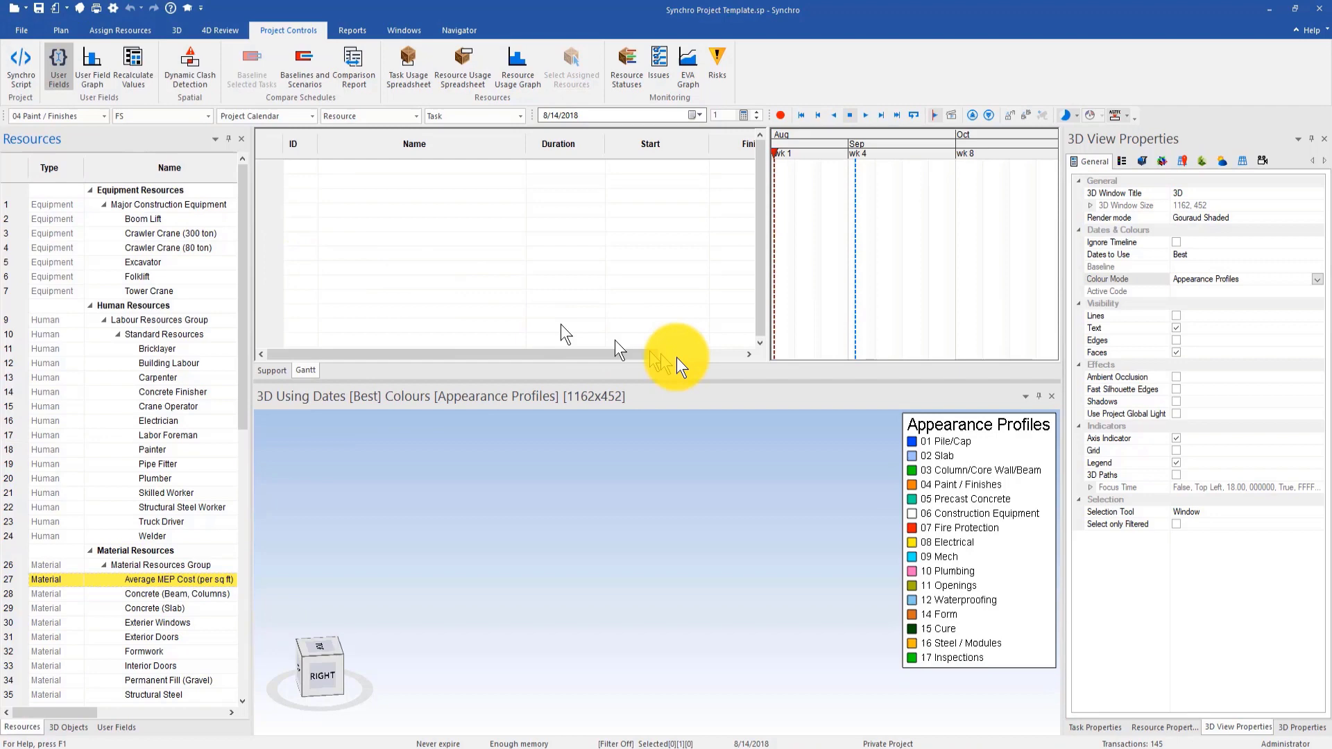
left_click(414, 529)
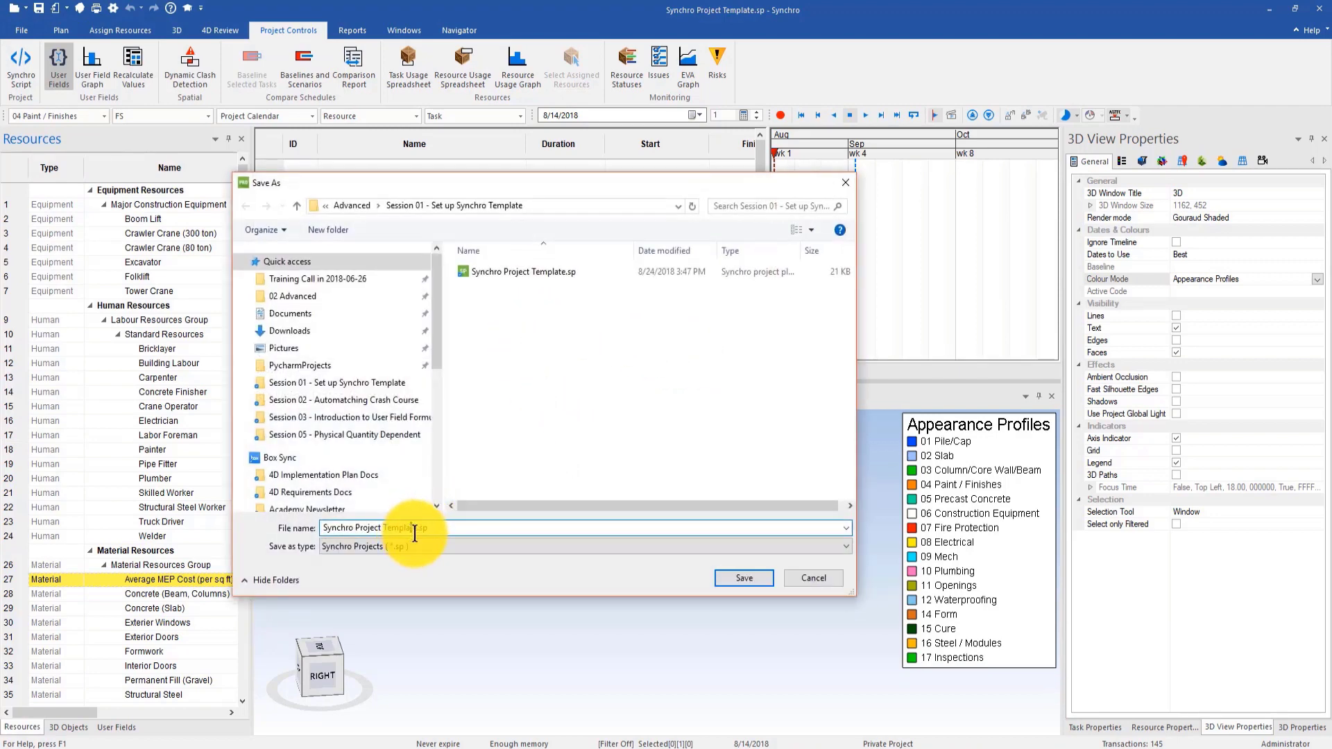
left_click_drag(414, 530, 236, 536)
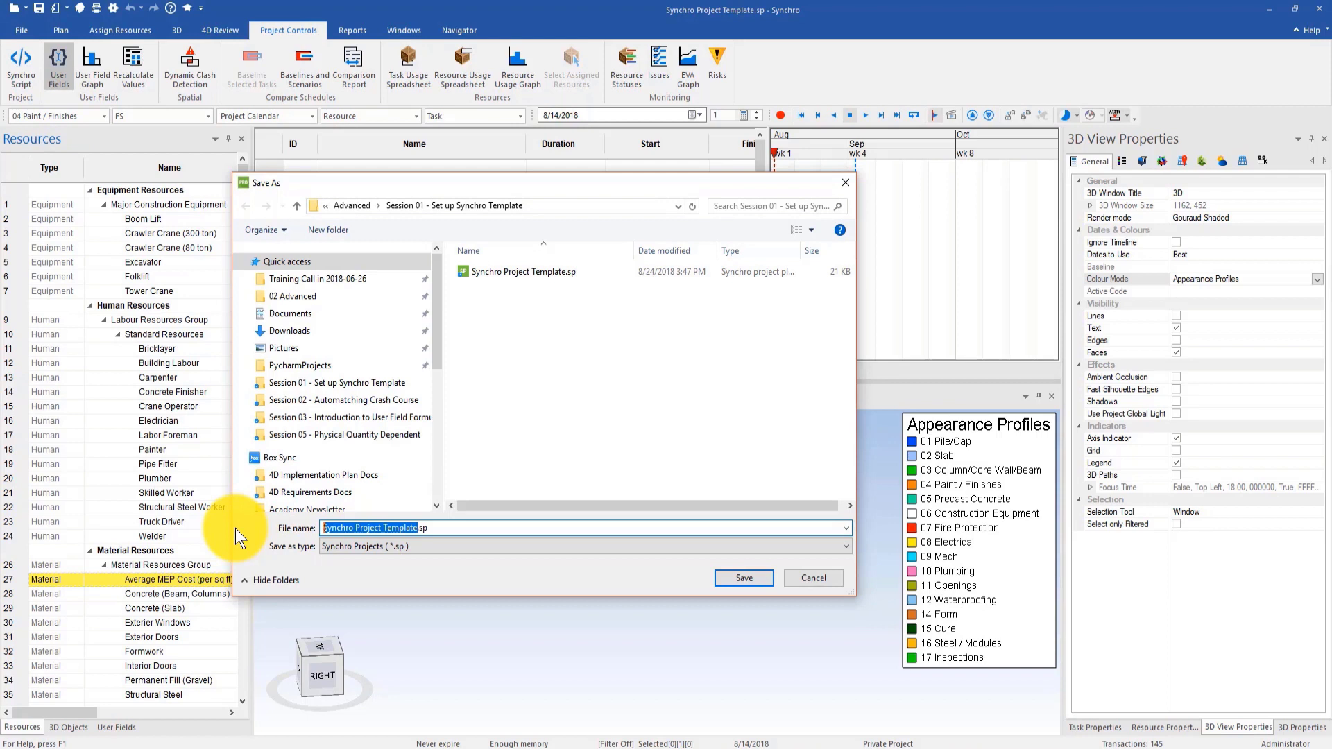
type("My Project 1")
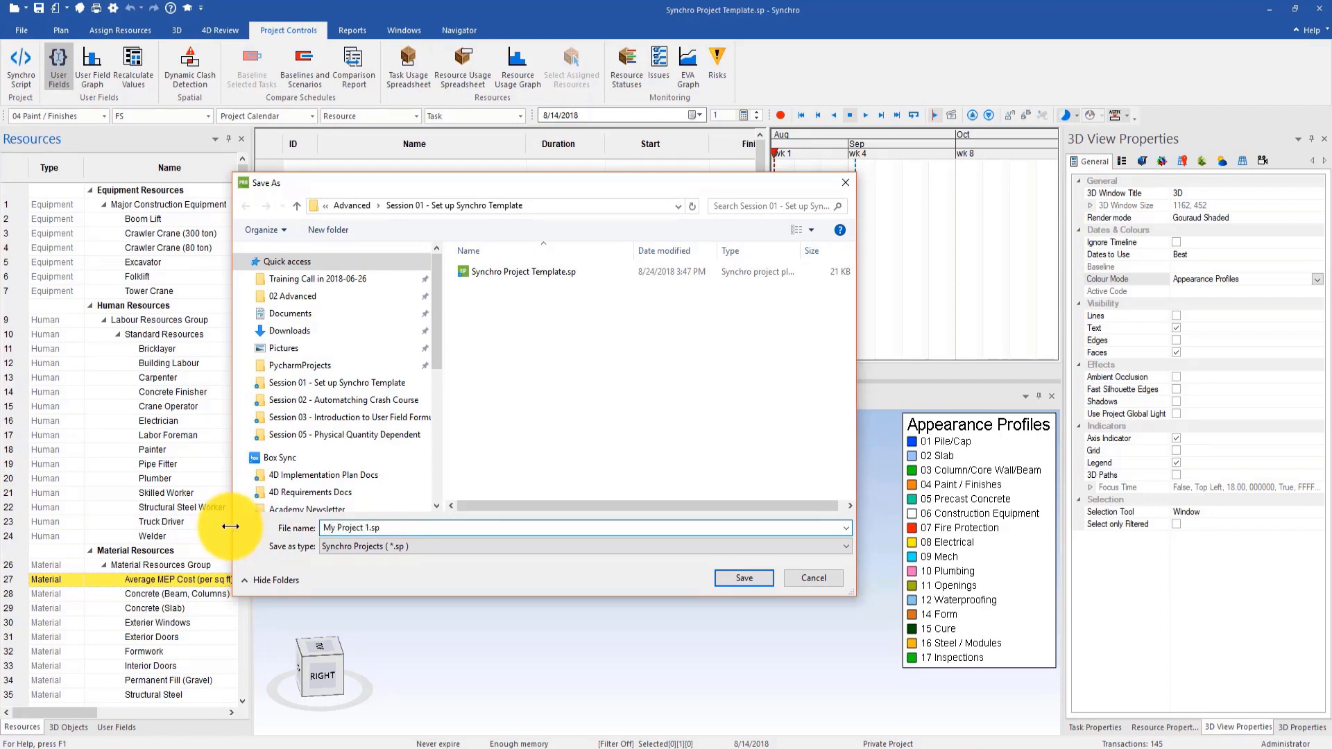
key("Return")
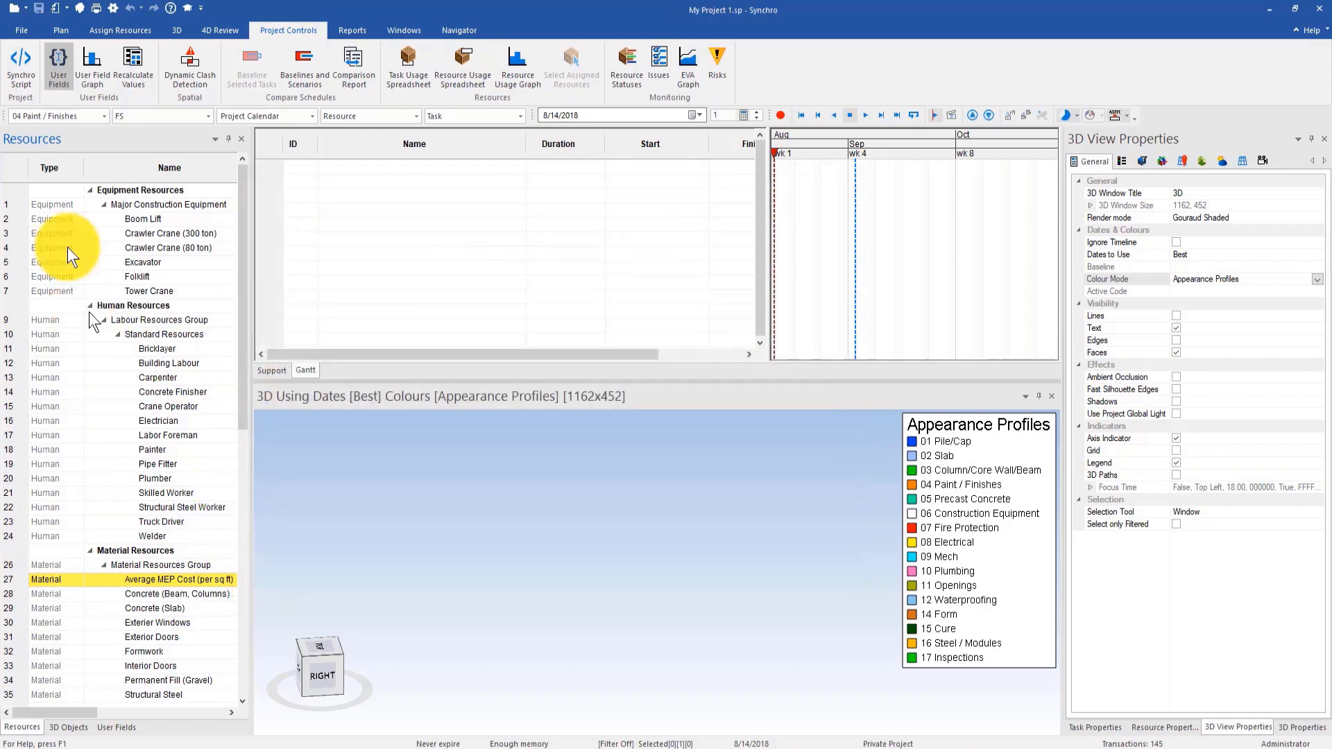
Browse the File menu and close it without importing anything.
left_click(22, 31)
mouse_move(66, 268)
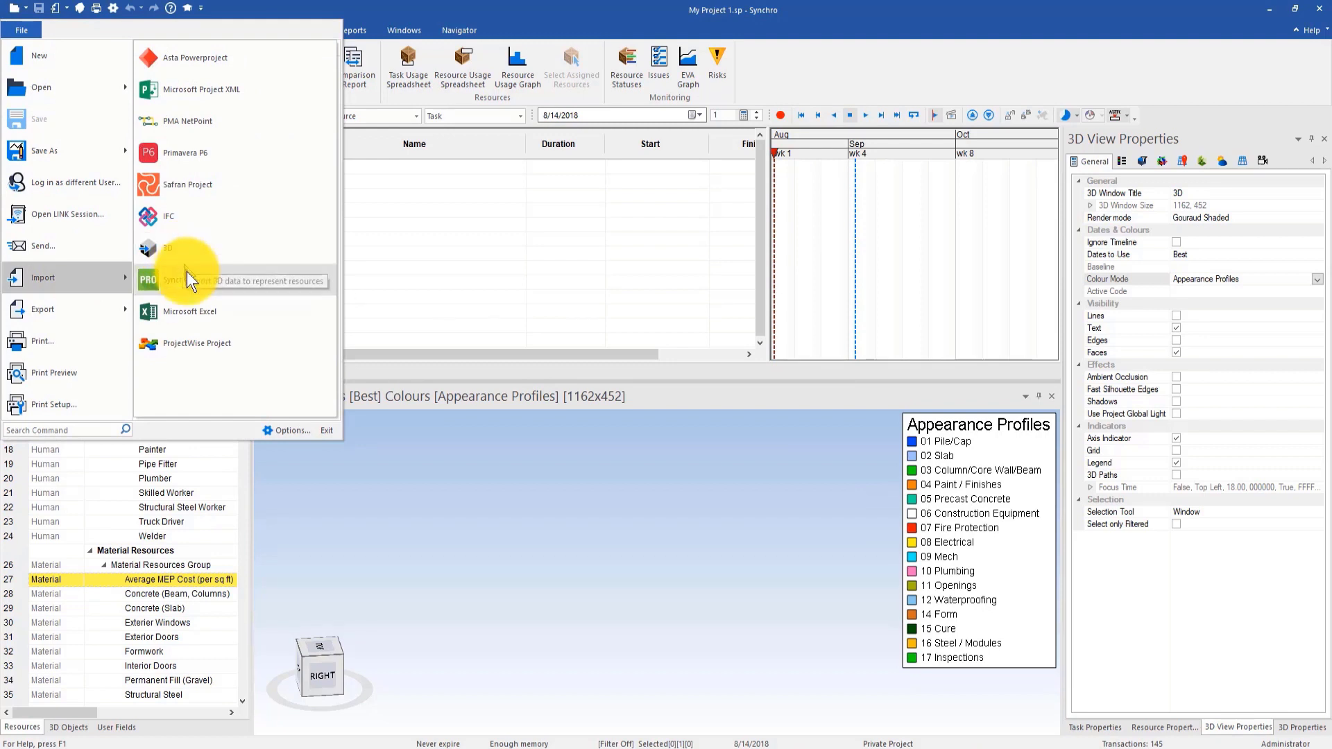
left_click(424, 393)
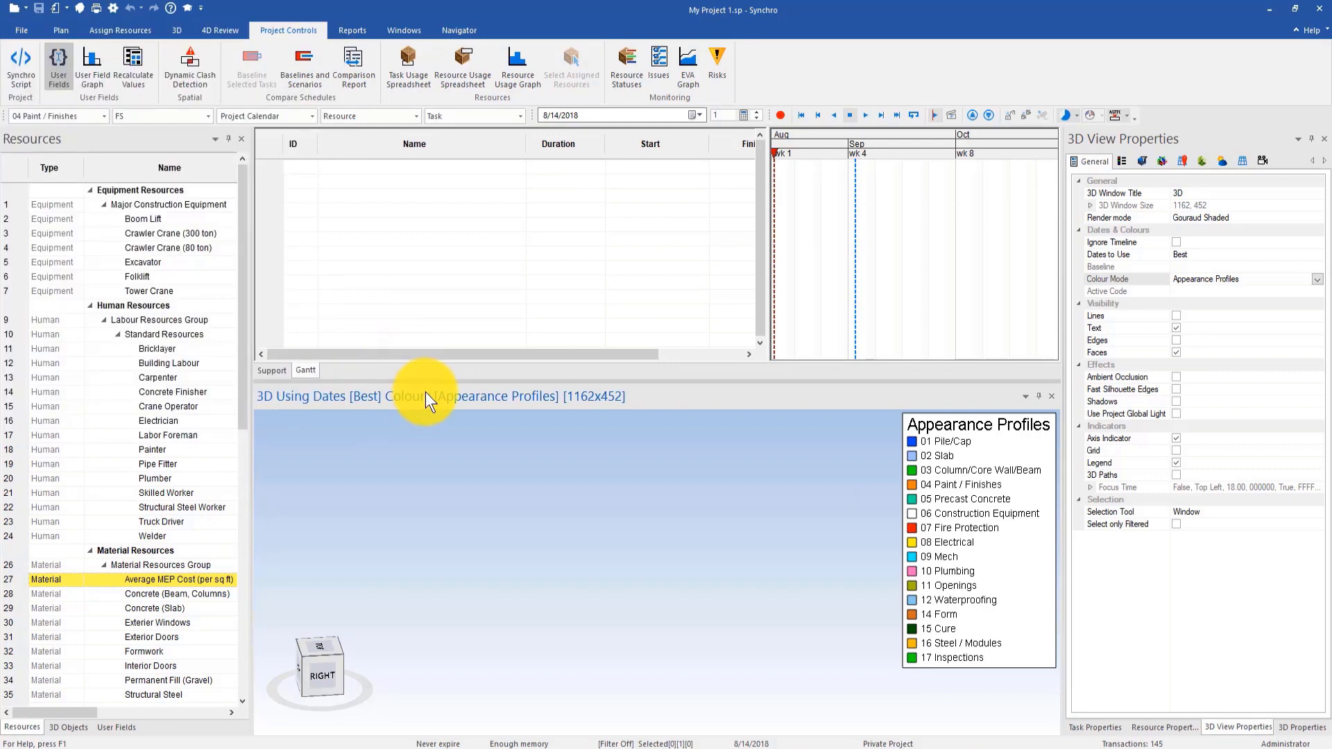